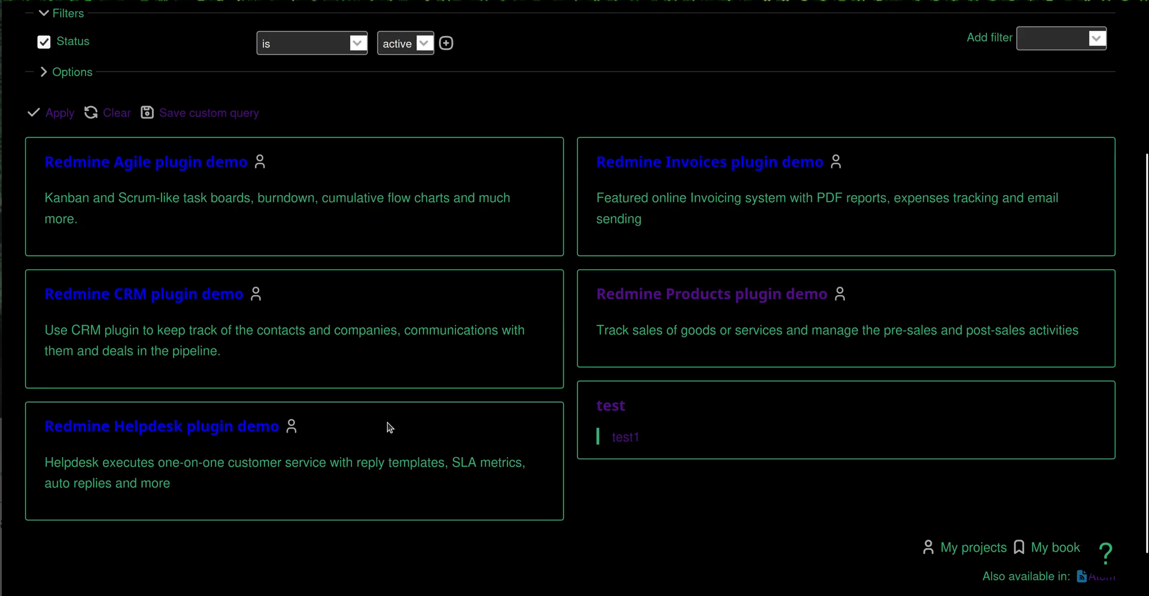
# Open the "Invitation to Agile summit" issue in the Redmine Helpdesk plugin demo project and start a reply to the customer.
pyautogui.click(182, 381)
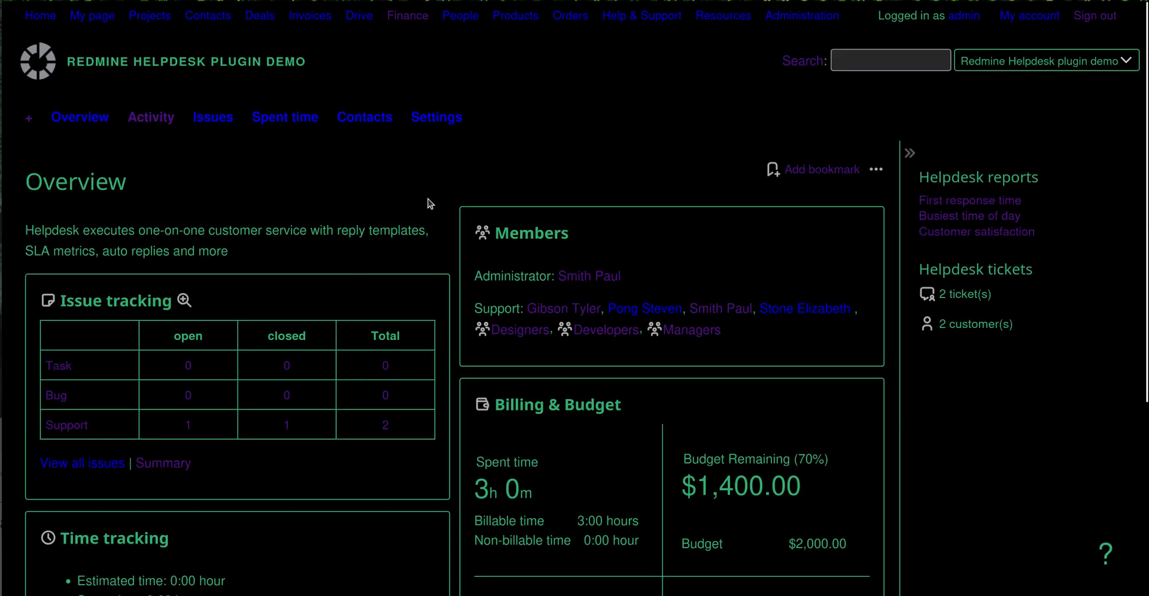
pyautogui.click(213, 116)
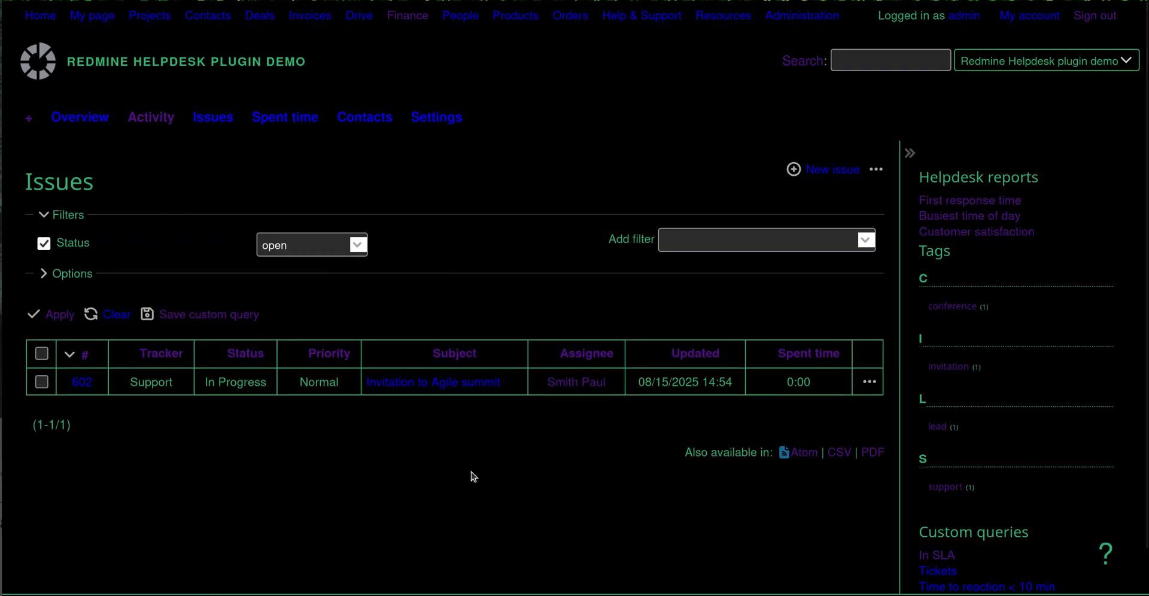
pyautogui.click(419, 388)
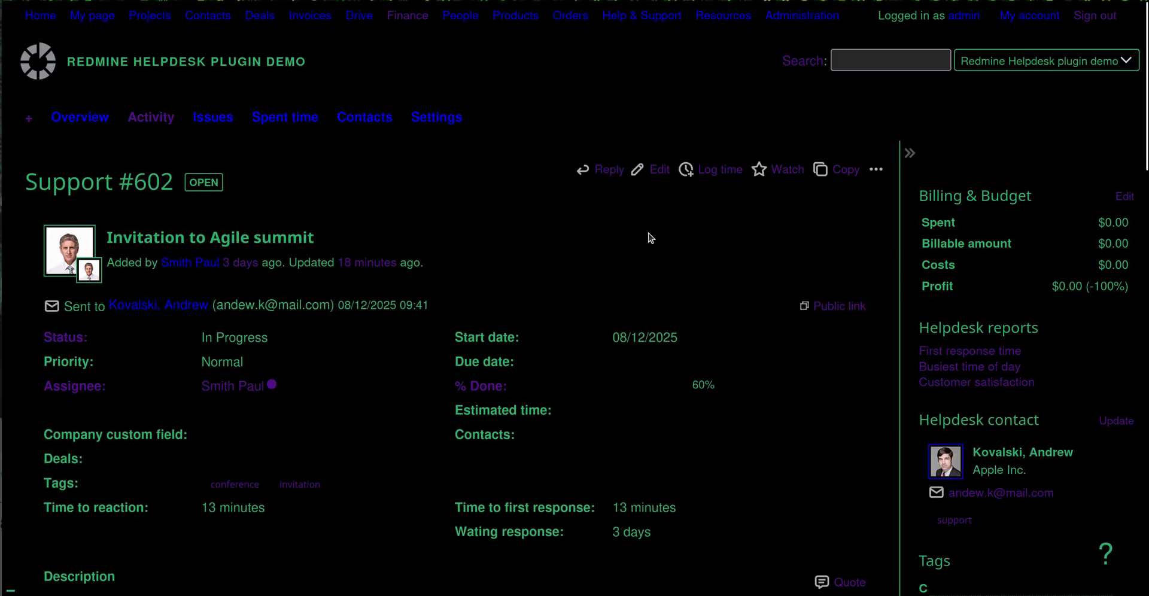
pyautogui.click(606, 175)
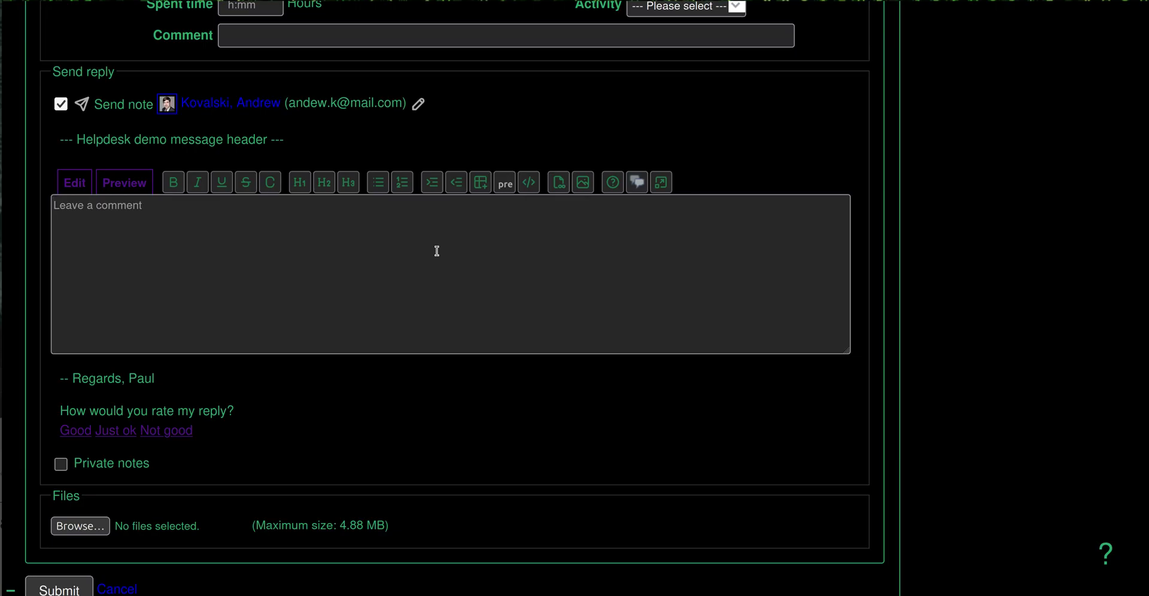
# Write "This is a ticket number ----> {%ticket.id%}" in the reply's comment text.
pyautogui.write('This')
pyautogui.press('BackSpace')
pyautogui.write('s is a ticket number ----> ')
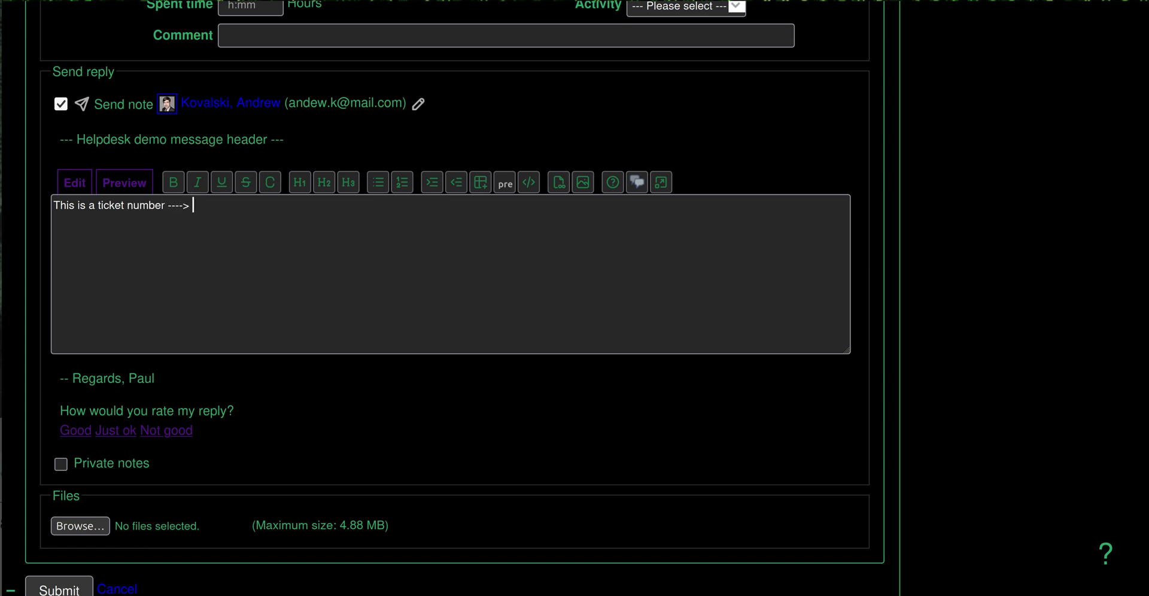
pyautogui.write('{}')
pyautogui.write('%%')
pyautogui.write('ticket.id%}')
pyautogui.click(451, 301)
pyautogui.moveTo(259, 209); pyautogui.dragTo(212, 225)
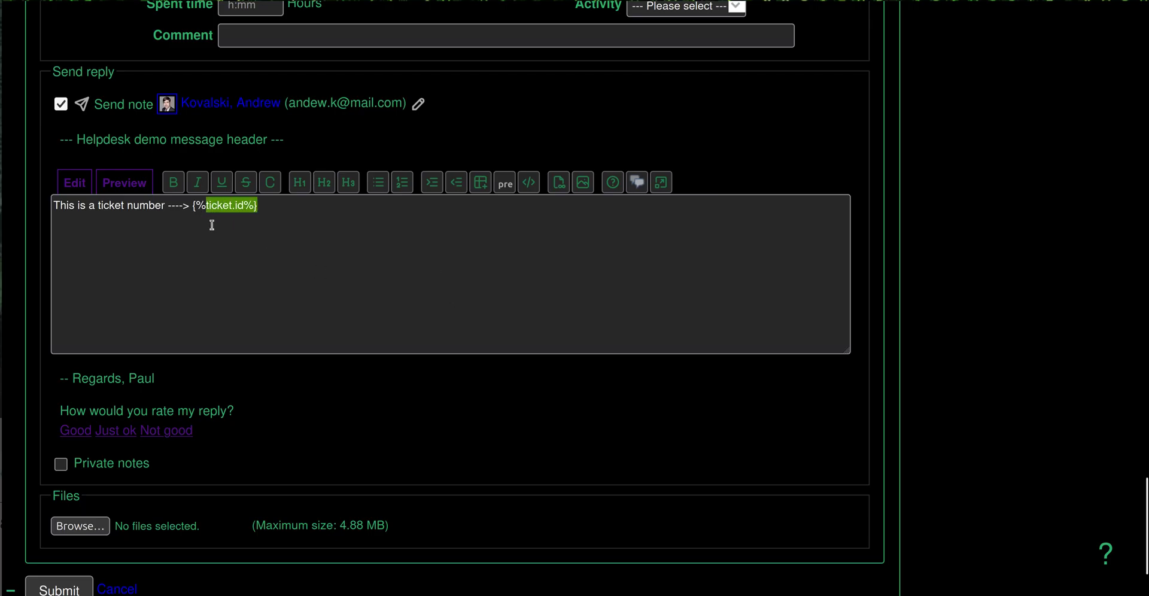
pyautogui.click(213, 204)
pyautogui.click(78, 220)
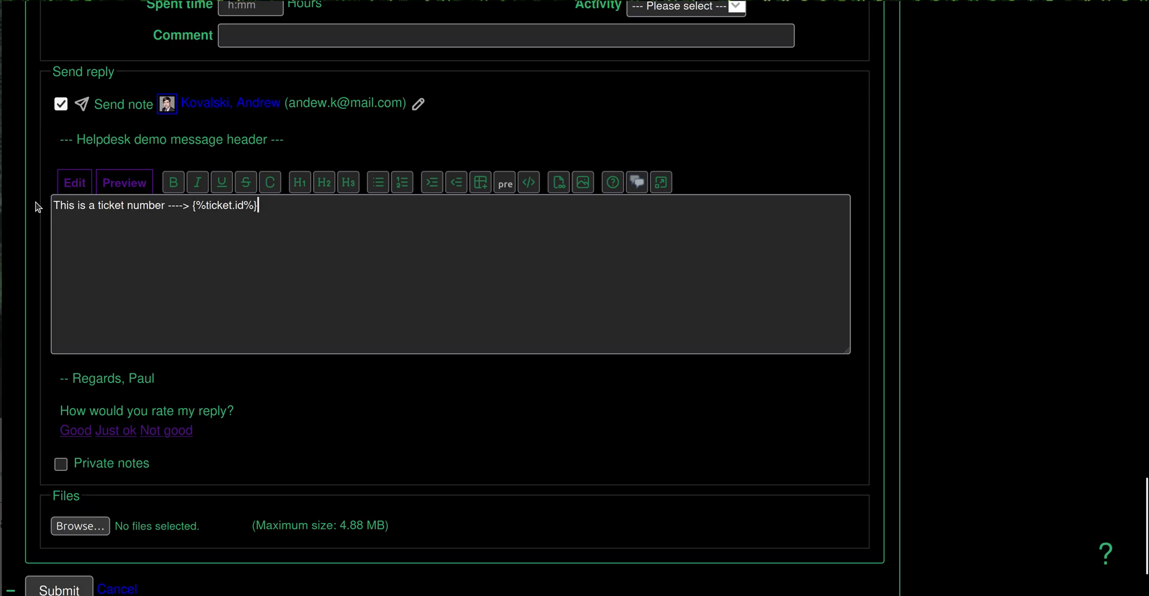
# Check the ticket's number in its header, submit the reply, and go to the newly sent note.
pyautogui.scroll(10, 35, 203)
pyautogui.scroll(15, 97, 169)
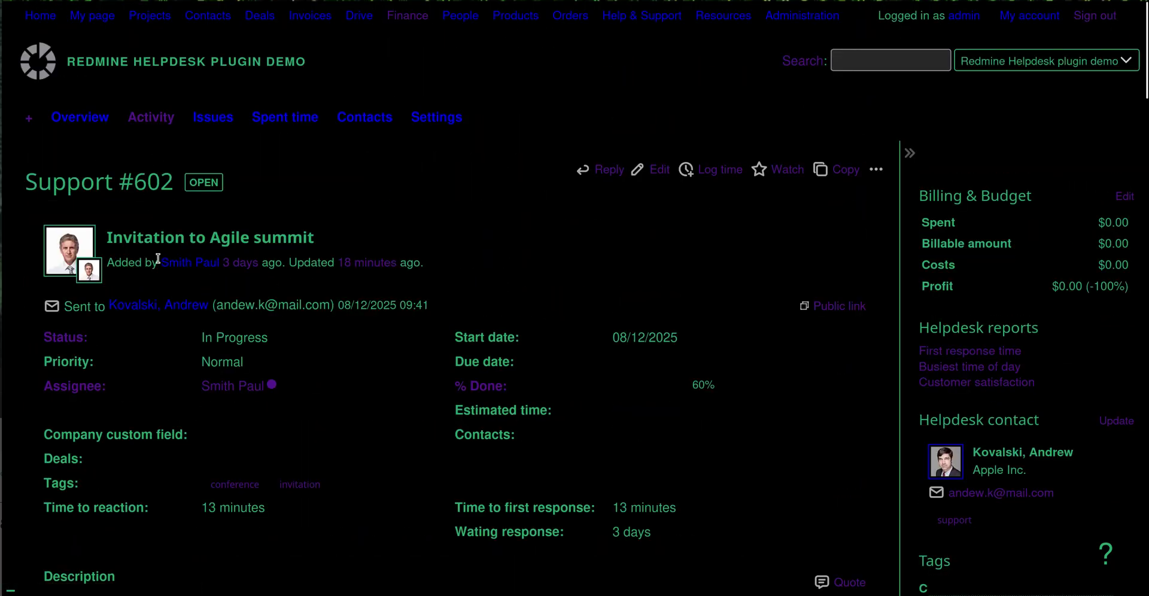
pyautogui.scroll(-20, 159, 380)
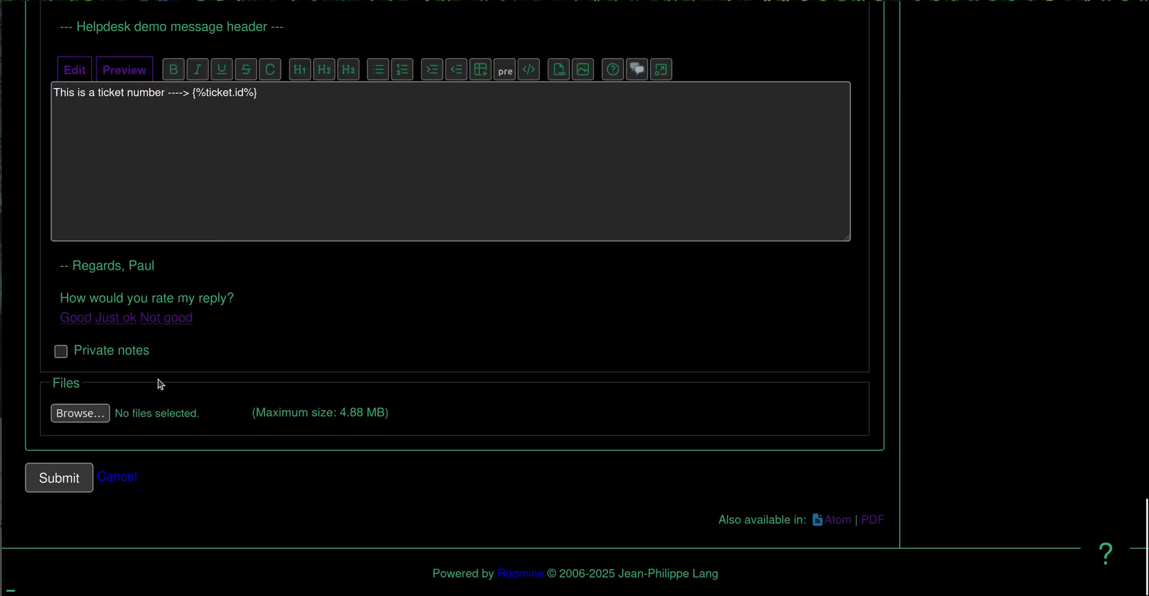
pyautogui.scroll(2, 159, 381)
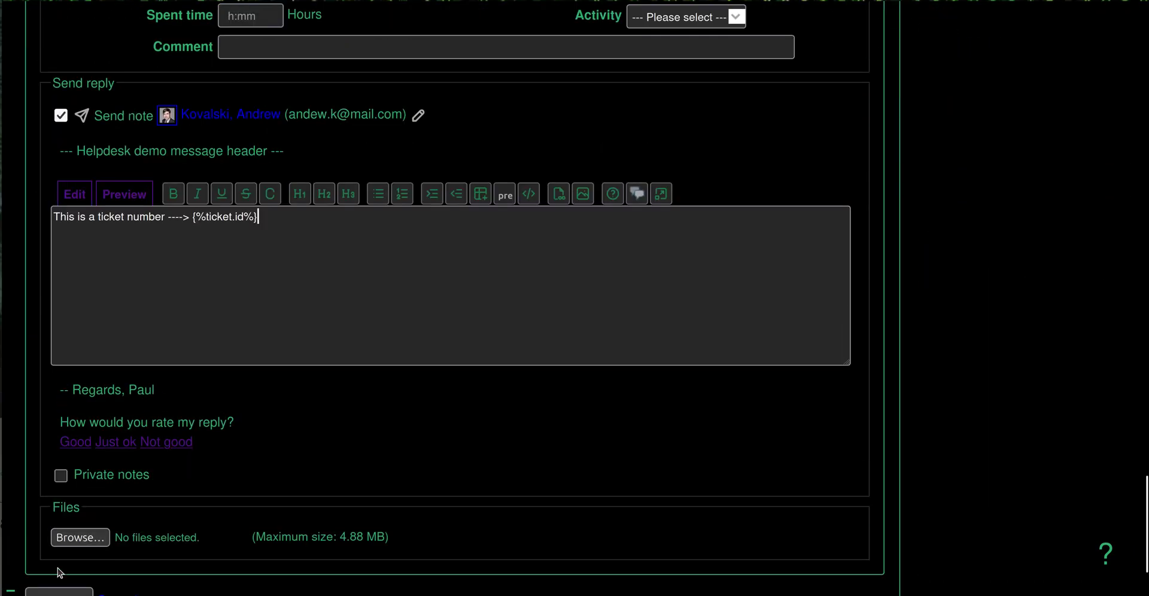
pyautogui.scroll(-2, 58, 569)
pyautogui.click(47, 482)
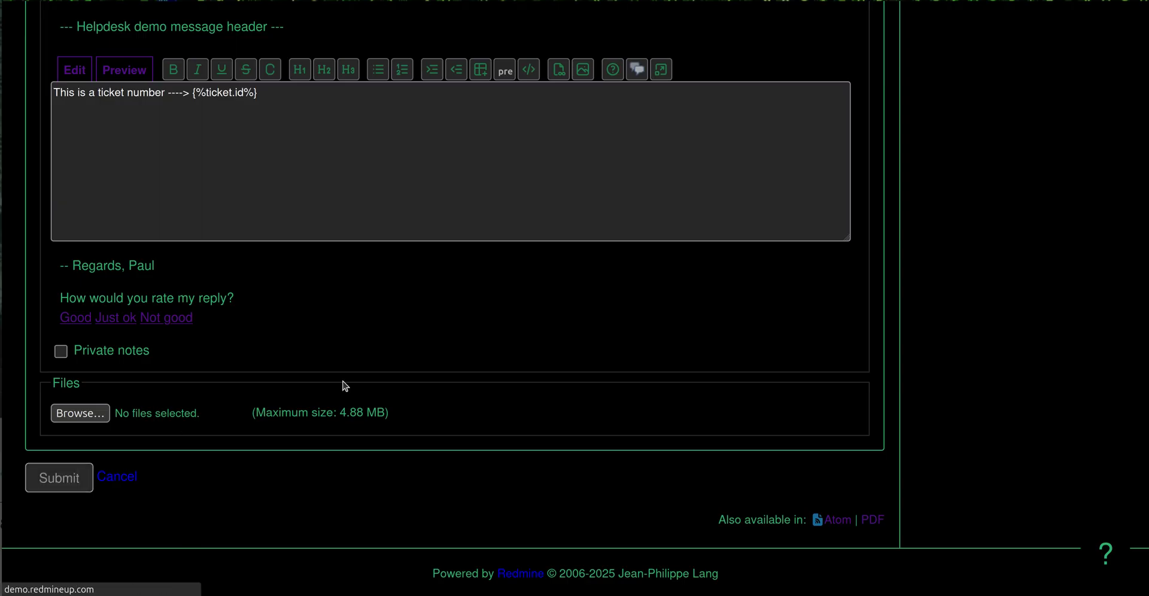
pyautogui.scroll(-20, 356, 445)
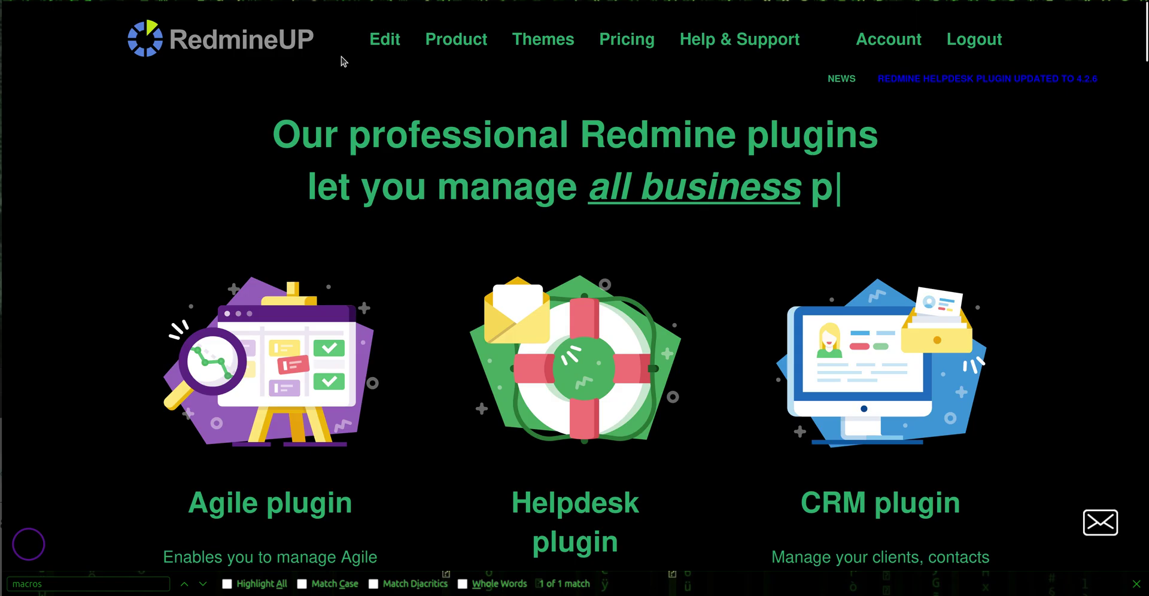
# On the RedmineUP website, open the Helpdesk plugin documentation from the Help & Support Center.
pyautogui.moveTo(413, 51)
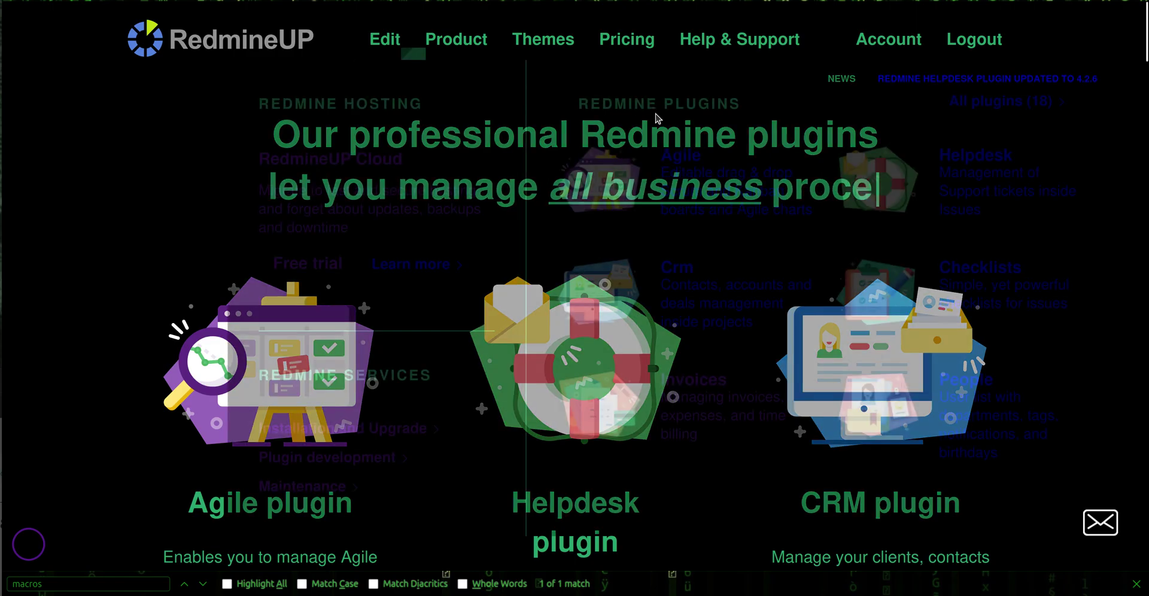
pyautogui.click(727, 39)
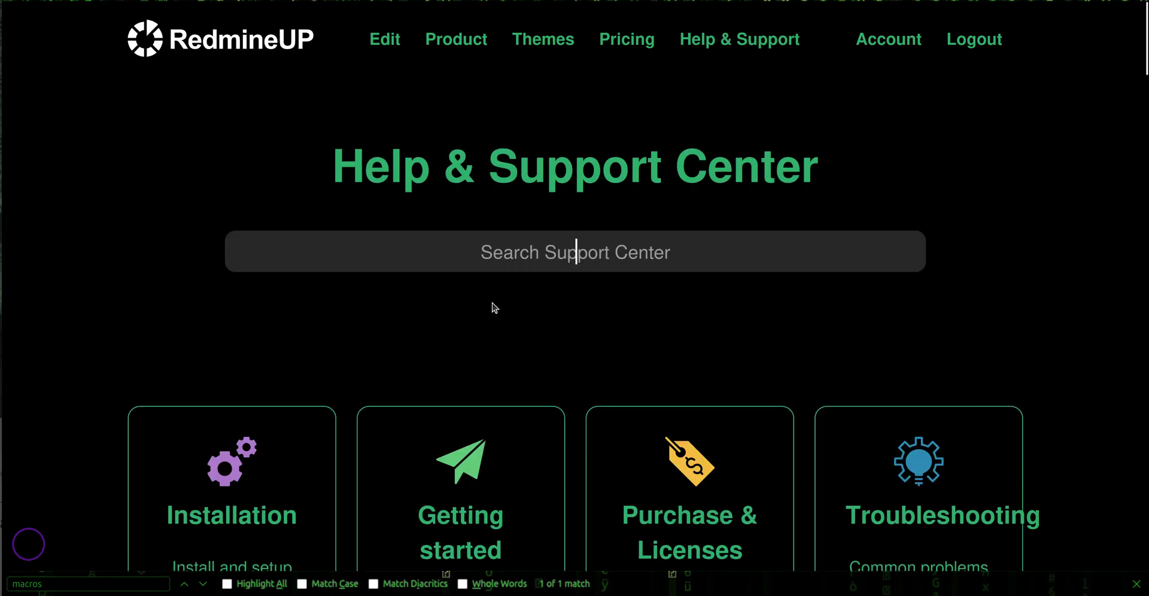
pyautogui.scroll(-12, 495, 308)
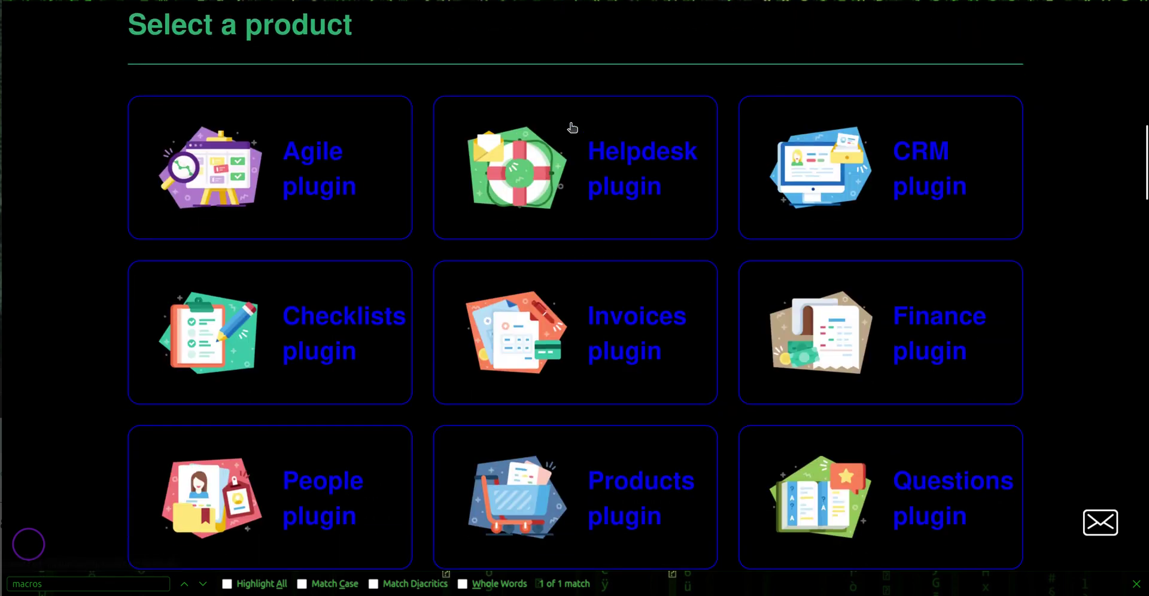
pyautogui.click(606, 172)
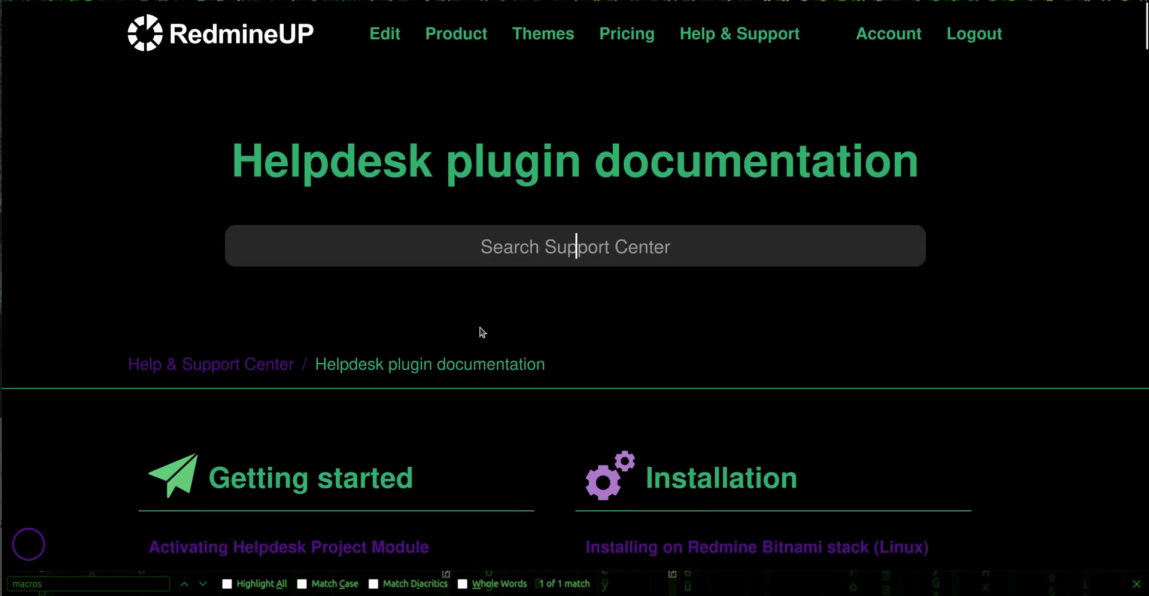
# Find "macros" on the Helpdesk documentation page and open the Macros article.
pyautogui.scroll(-15, 483, 332)
pyautogui.hotkey('ctrl', 'f')
pyautogui.write('ma')
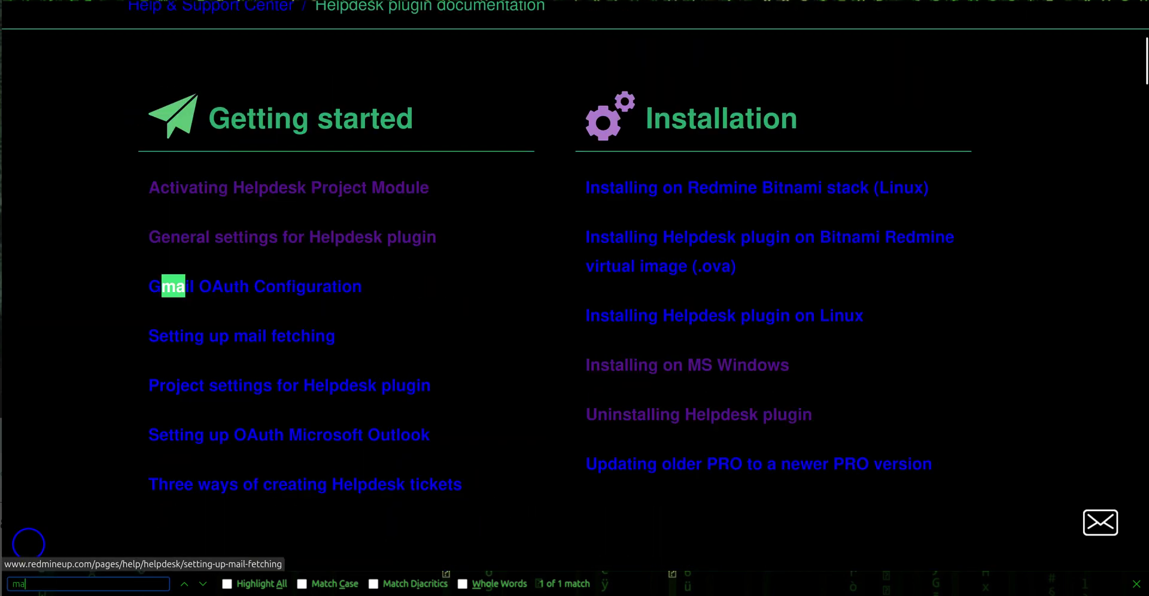
pyautogui.write('cros')
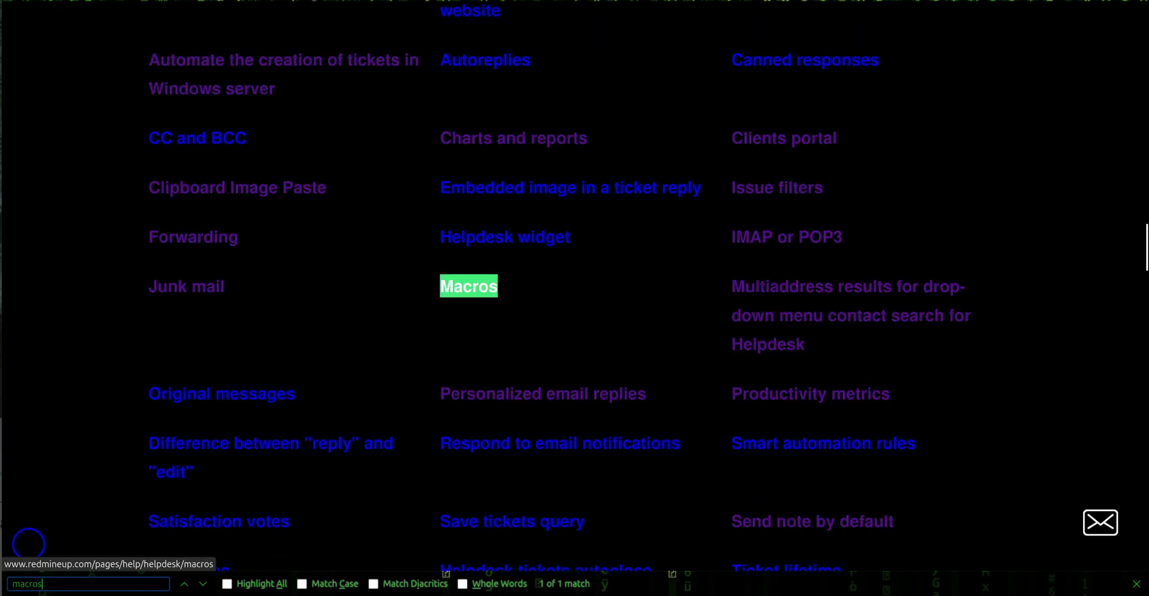
pyautogui.click(474, 290)
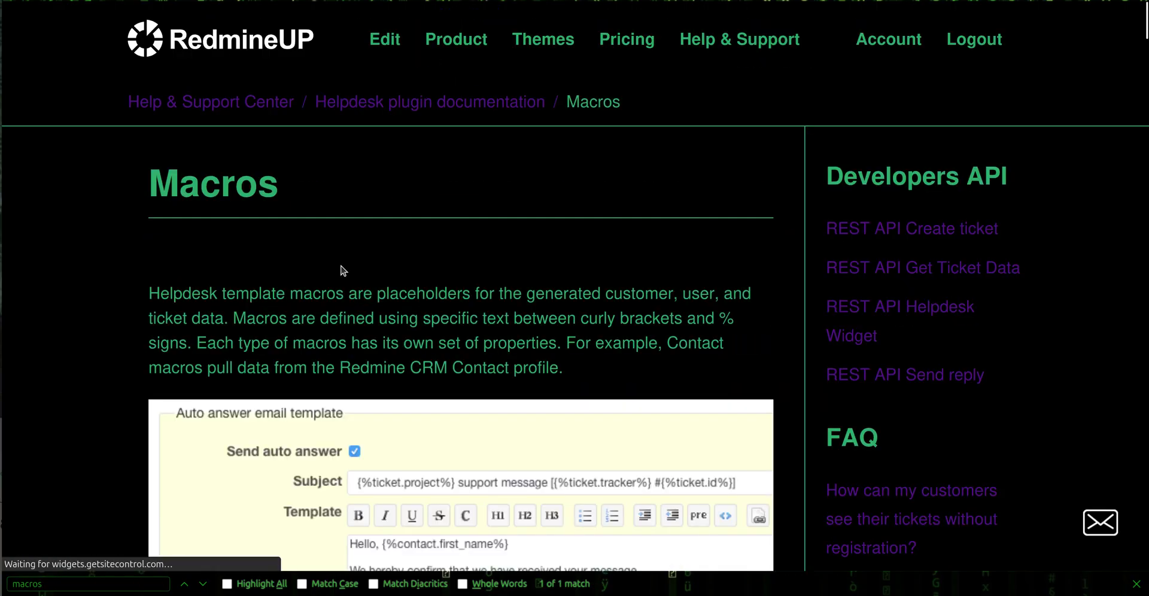
# Review the Macros article's list of contact, issue and issue note macros and its example messages.
pyautogui.scroll(-15, 258, 344)
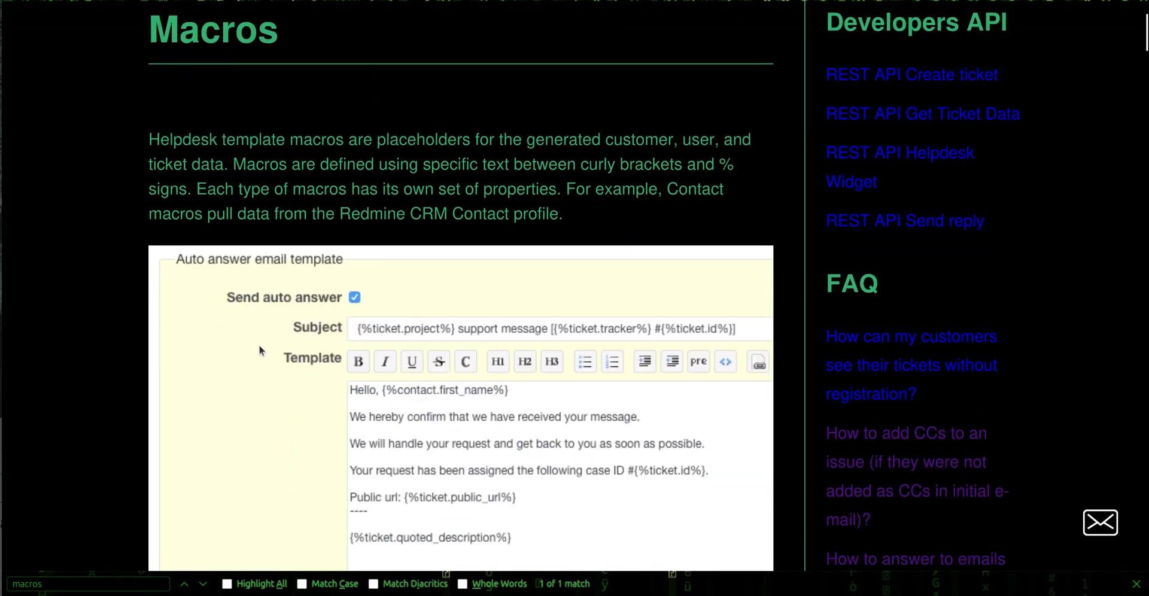
pyautogui.scroll(-8, 259, 346)
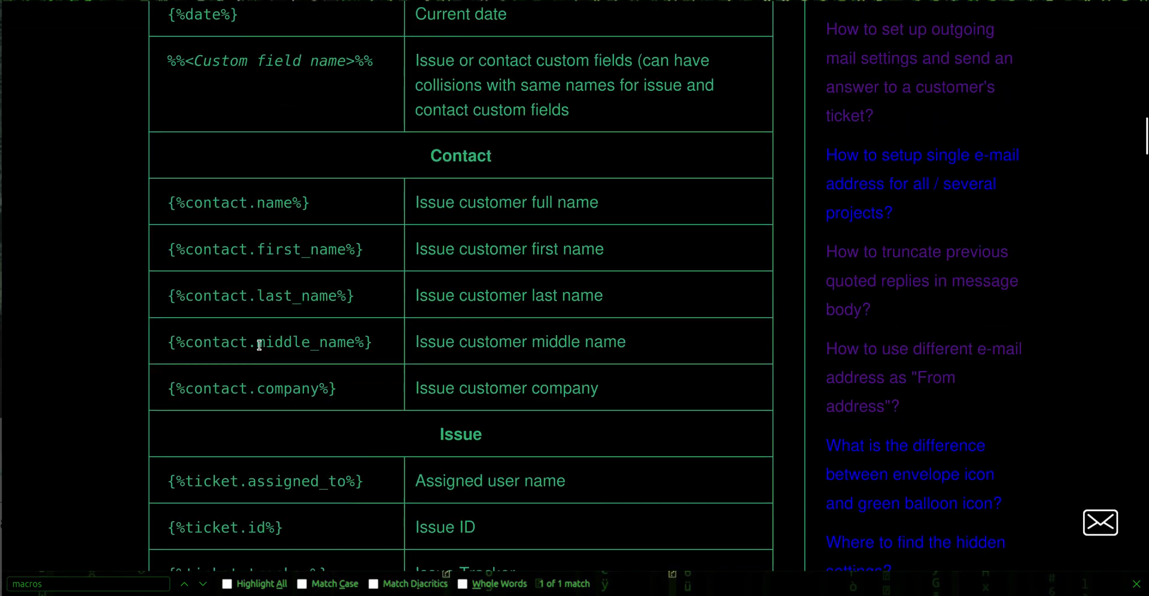
pyautogui.scroll(-15, 272, 320)
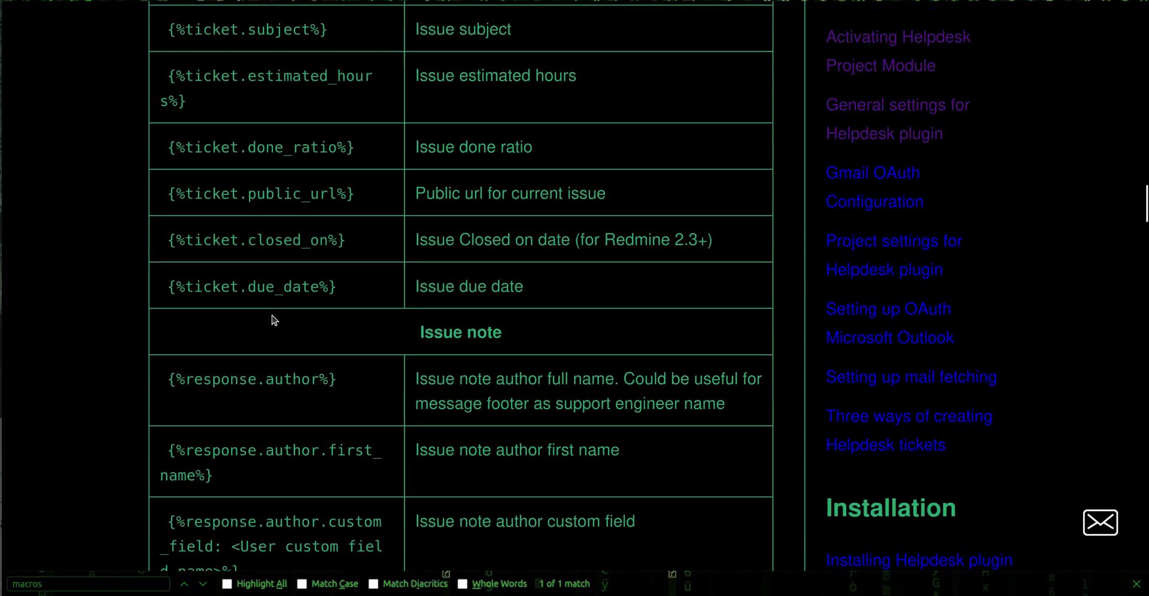
pyautogui.scroll(-4, 272, 321)
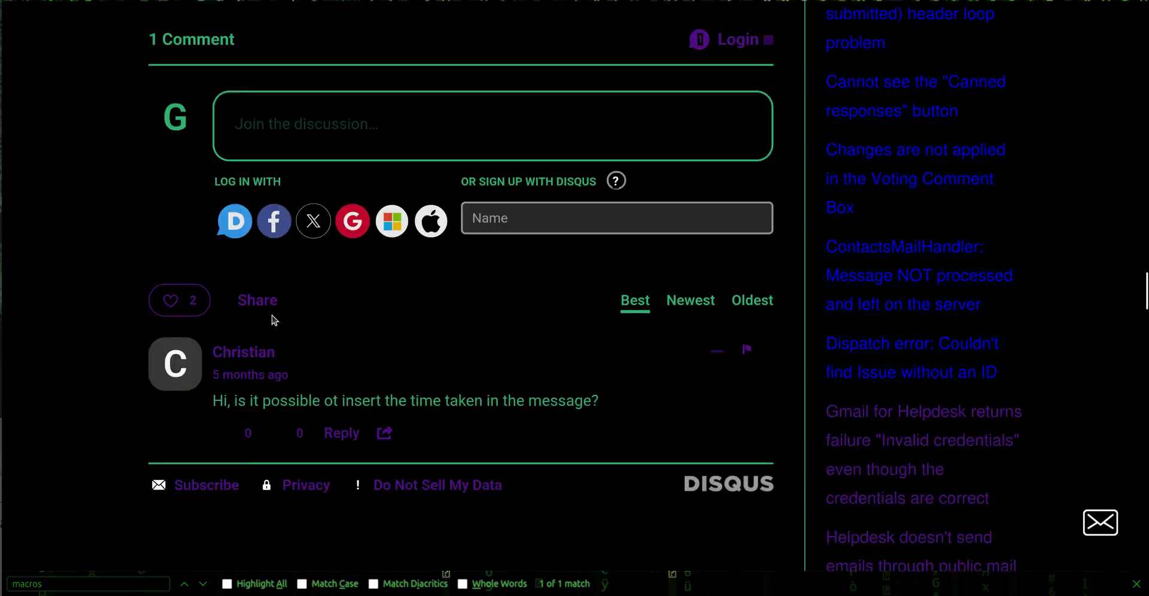
pyautogui.scroll(20, 273, 320)
pyautogui.scroll(10, 272, 321)
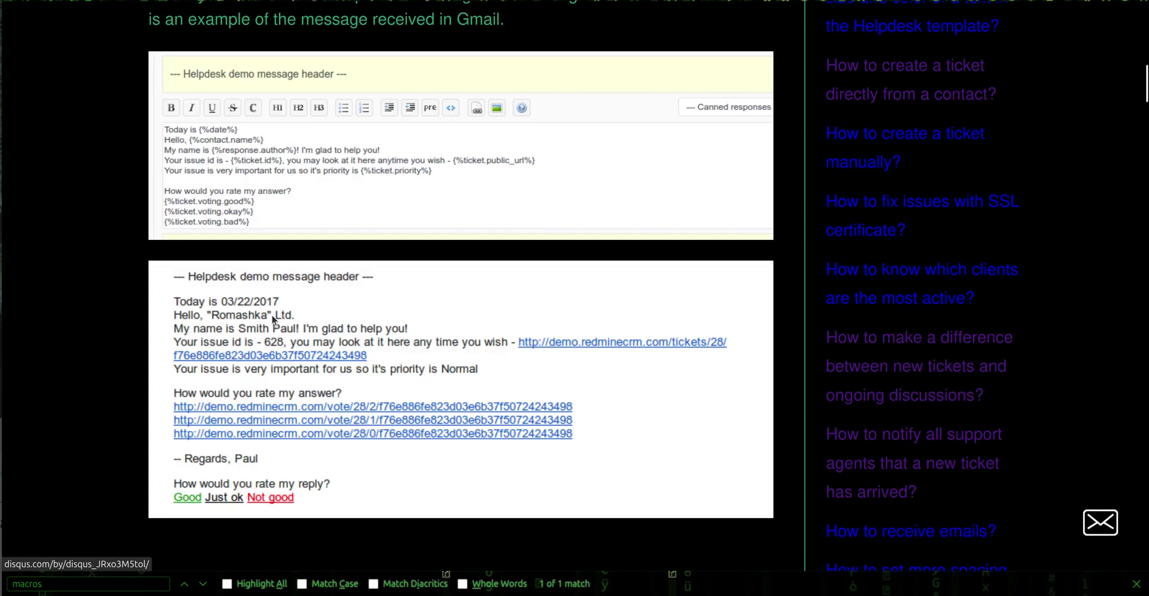
# Start another reply on the Redmine ticket and copy the {%contact.name%} macro from the Macros article.
pyautogui.hotkey('ctrl', 'Tab')
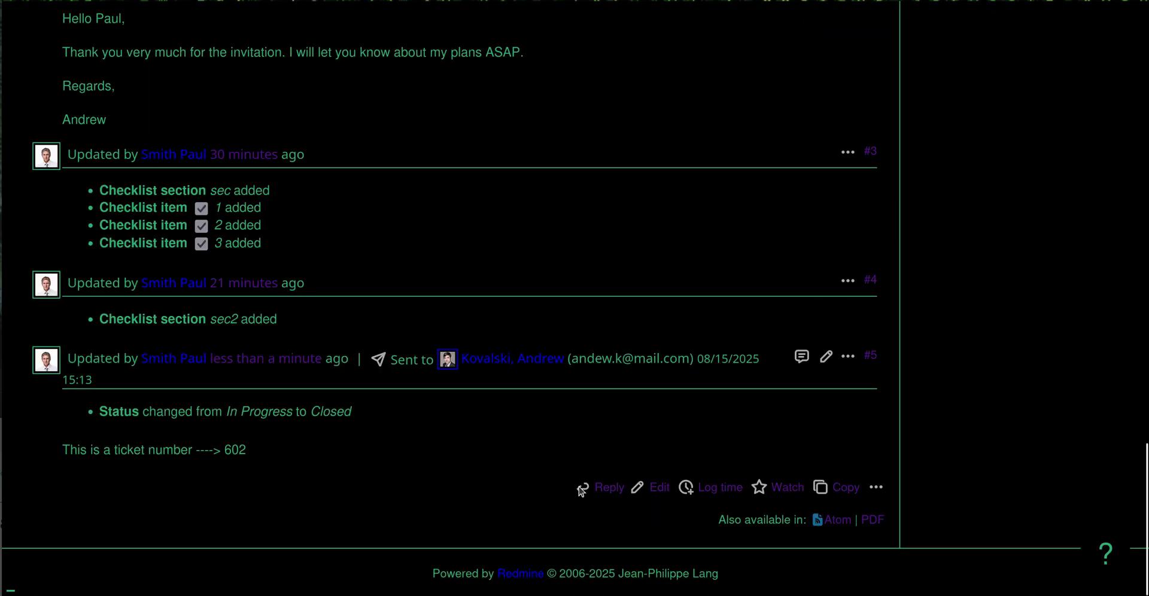
pyautogui.click(609, 488)
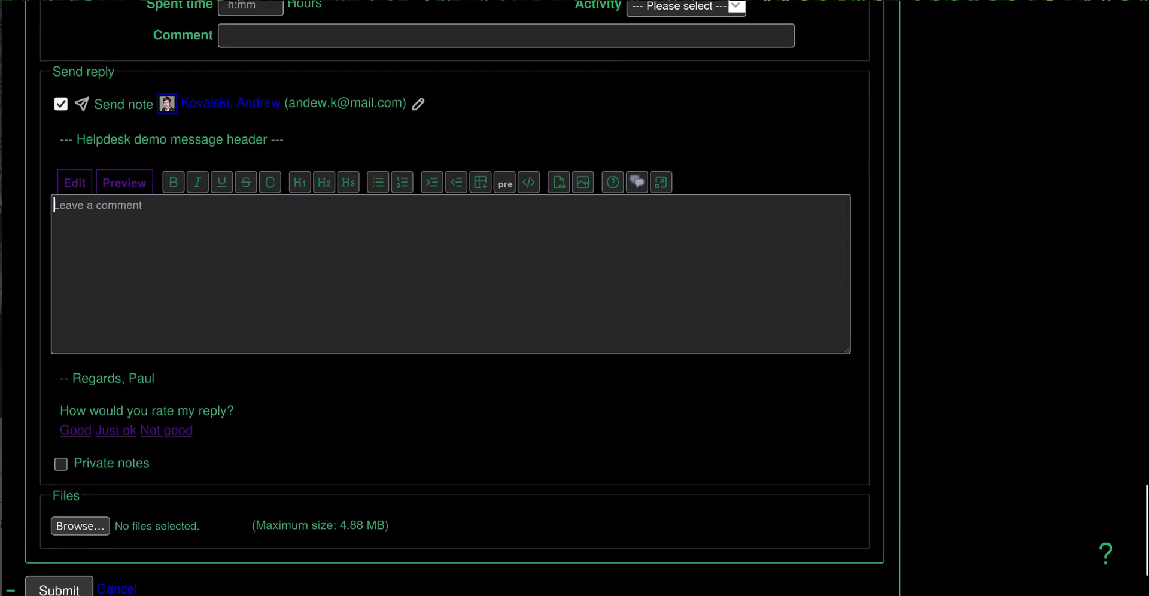
pyautogui.hotkey('ctrl', 'Tab')
pyautogui.scroll(10, 422, 261)
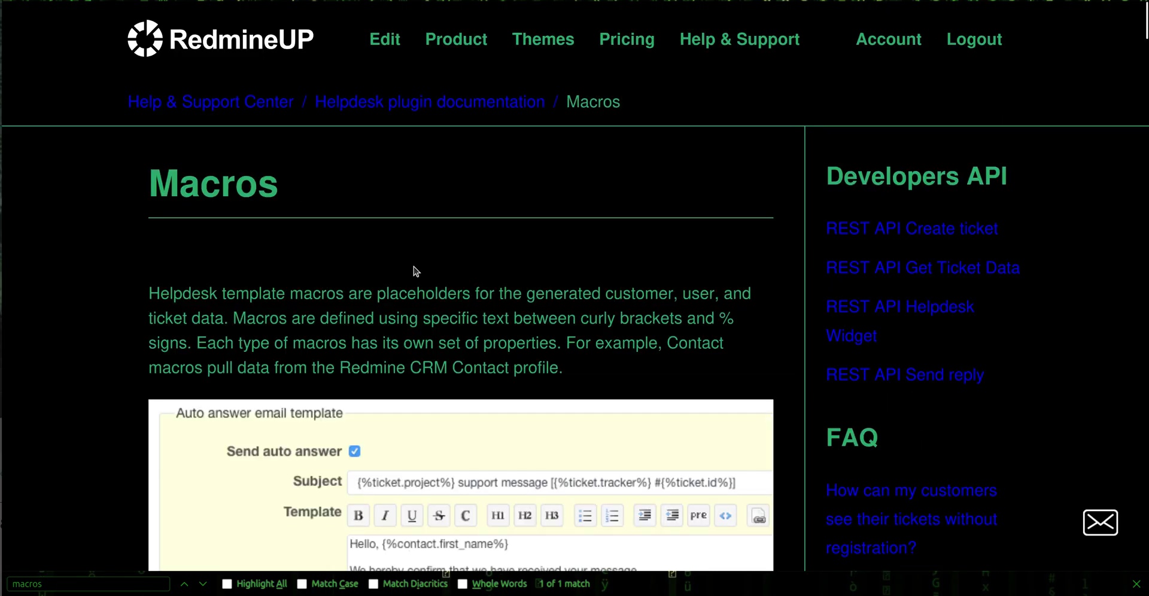
pyautogui.scroll(-8, 414, 267)
pyautogui.scroll(-10, 413, 264)
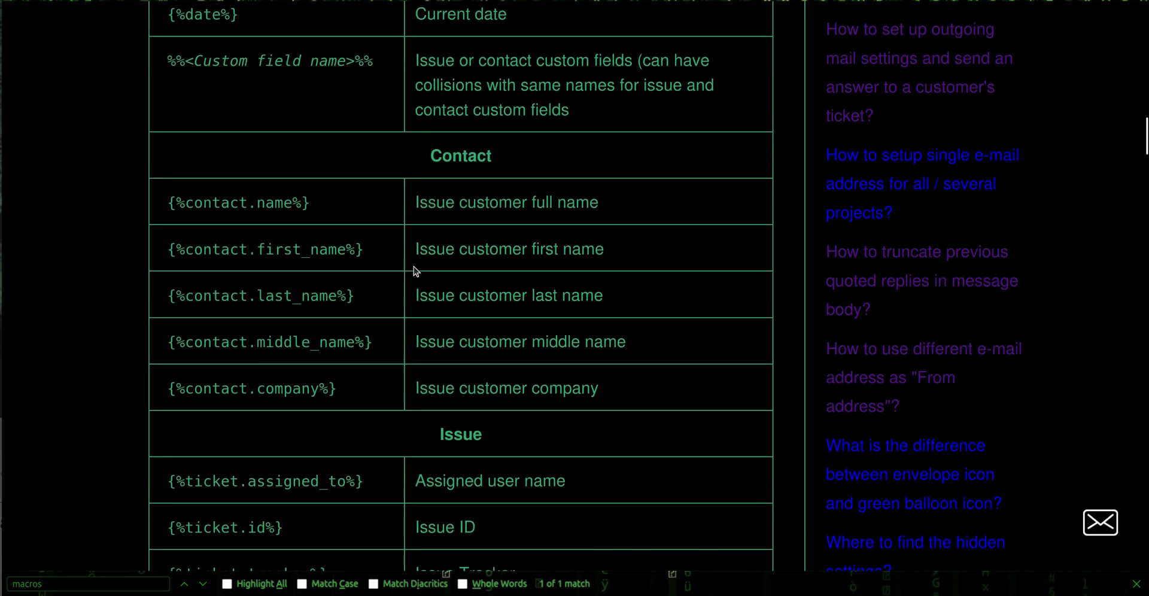
pyautogui.tripleClick(277, 203)
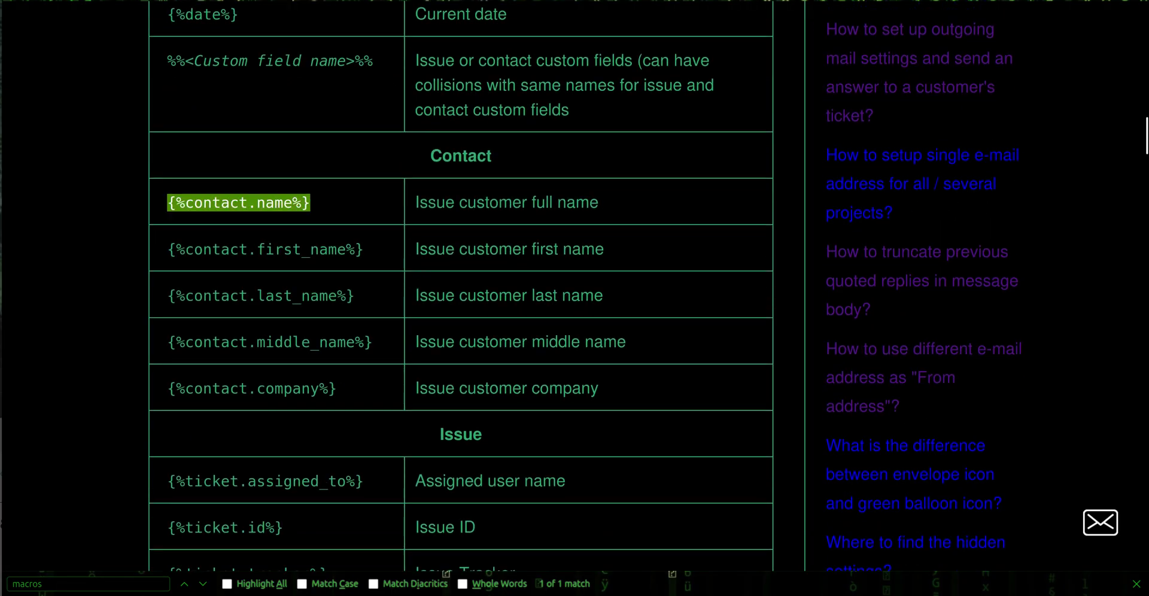
pyautogui.hotkey('ctrl', 'c')
# Back in the ticket reply, write the greeting "Hello {%contact.name%} ," followed by an empty line.
pyautogui.hotkey('ctrl', 'shift', 'Tab')
pyautogui.write('Hello')
pyautogui.hotkey('ctrl', 'v')
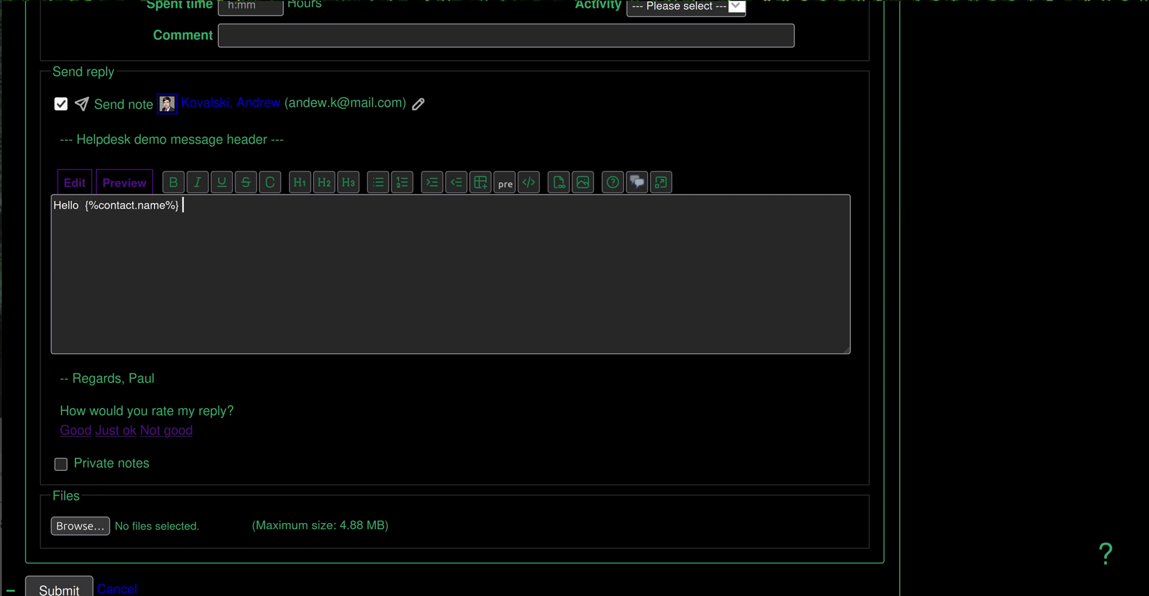
pyautogui.write(',')
pyautogui.press('Return')
pyautogui.press('Return')
# Copy the {%ticket.status%} macro from the Issue section of the Macros article.
pyautogui.hotkey('ctrl', 'Tab')
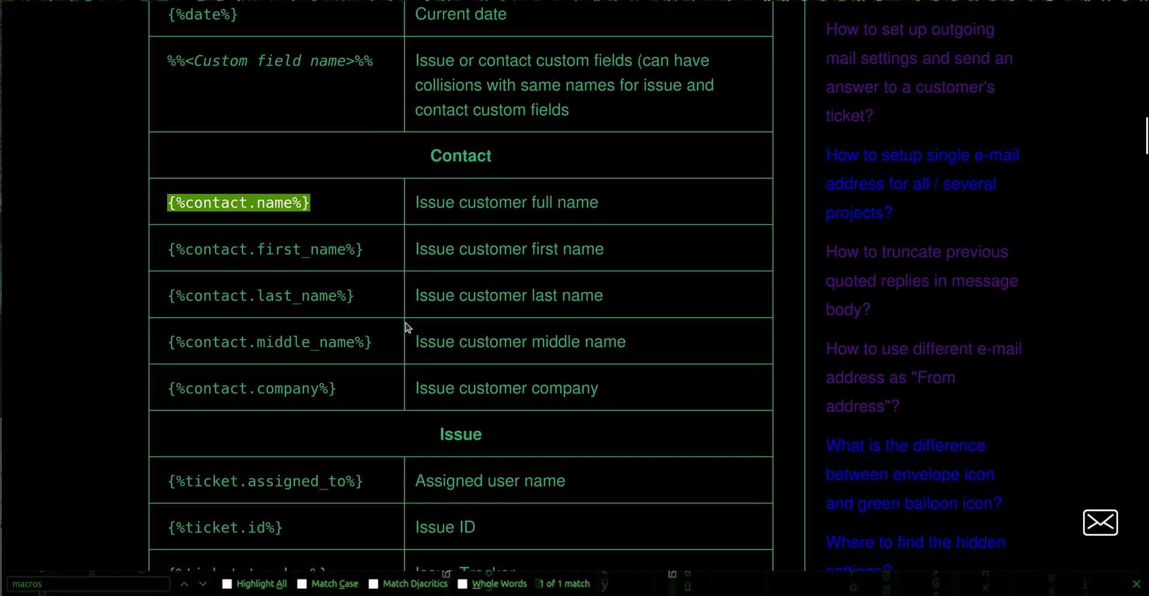
pyautogui.scroll(-1, 318, 370)
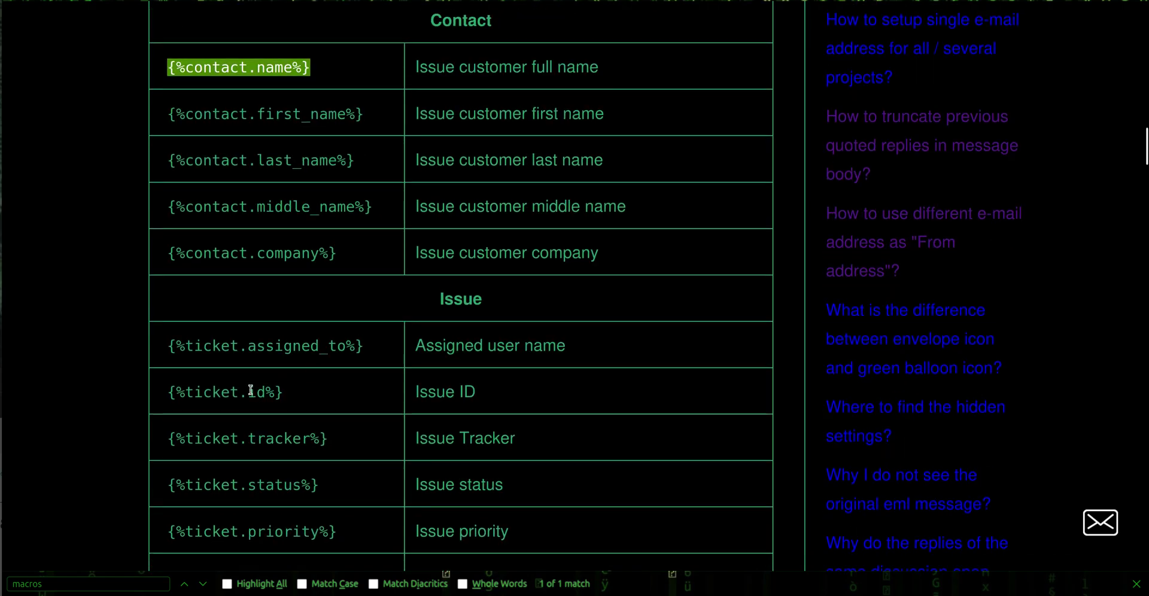
pyautogui.tripleClick(256, 440)
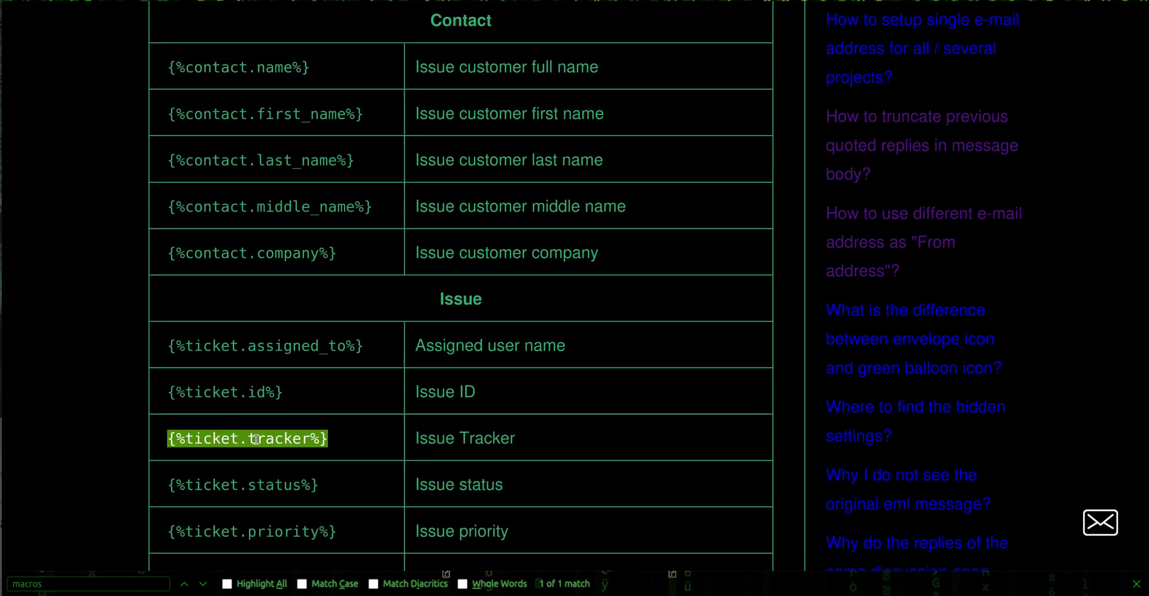
pyautogui.tripleClick(263, 490)
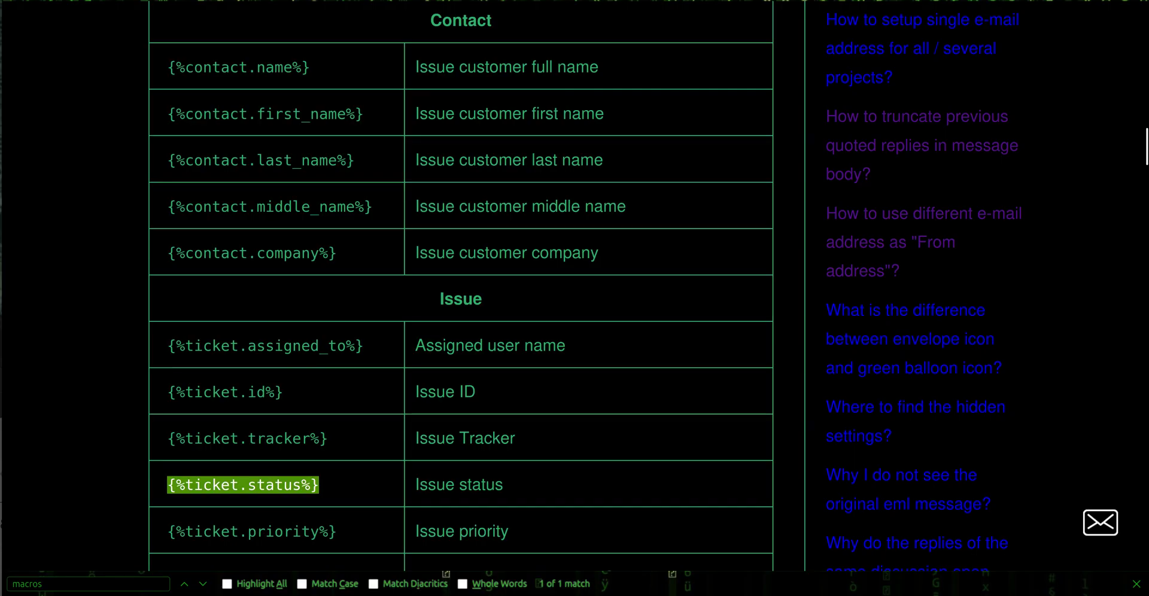
# In the ticket reply, write "Currently your ticket status is {%ticket.status%}" followed by an empty line.
pyautogui.hotkey('ctrl', 'Tab')
pyautogui.write('Currn')
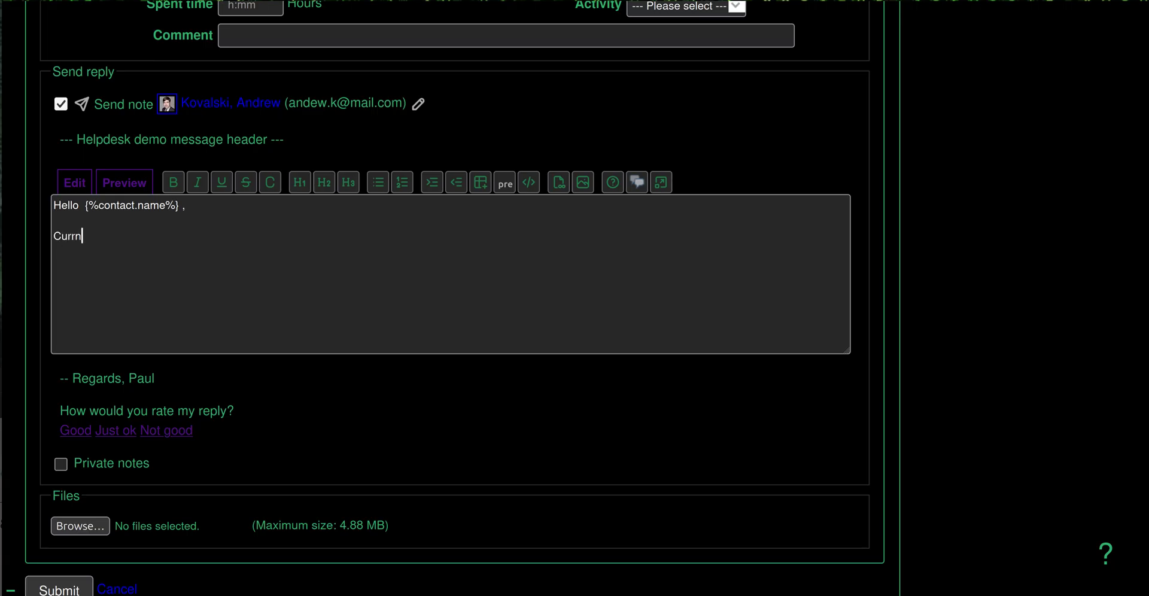
pyautogui.write('etly yo')
pyautogui.press('BackSpace')
pyautogui.press('BackSpace')
pyautogui.press('BackSpace')
pyautogui.press('BackSpace')
pyautogui.press('BackSpace')
pyautogui.press('BackSpace')
pyautogui.press('BackSpace')
pyautogui.press('BackSpace')
pyautogui.write('ently your ticket status is')
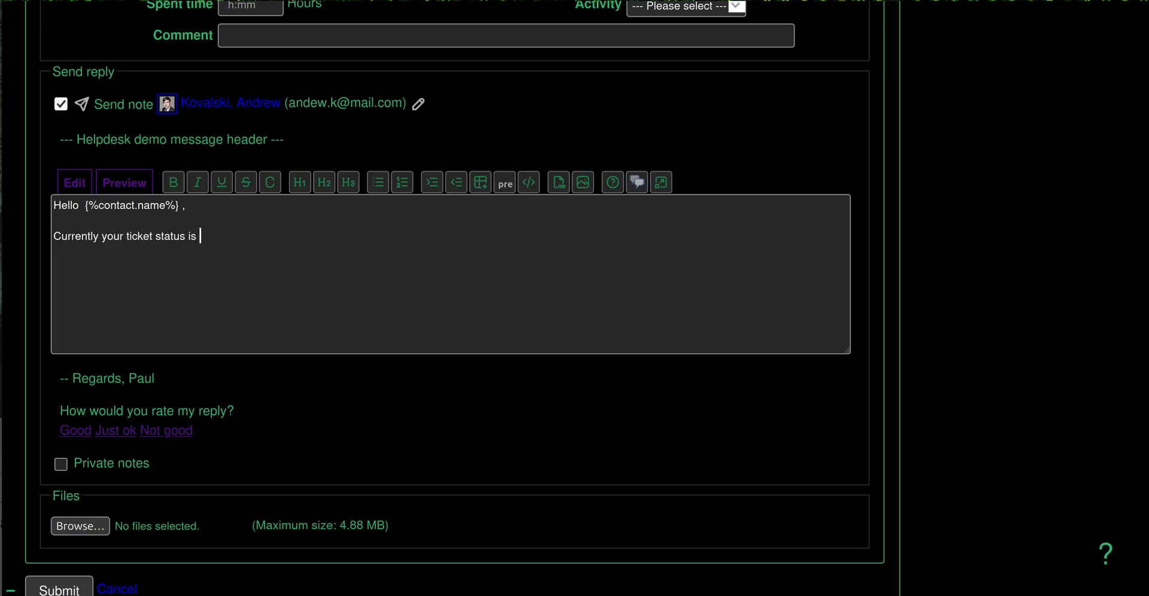
pyautogui.hotkey('ctrl', 'v')
pyautogui.press('Return')
pyautogui.press('Return')
# Copy the {%ticket.priority%} macro from the Issue section of the Macros article.
pyautogui.hotkey('ctrl', 'Tab')
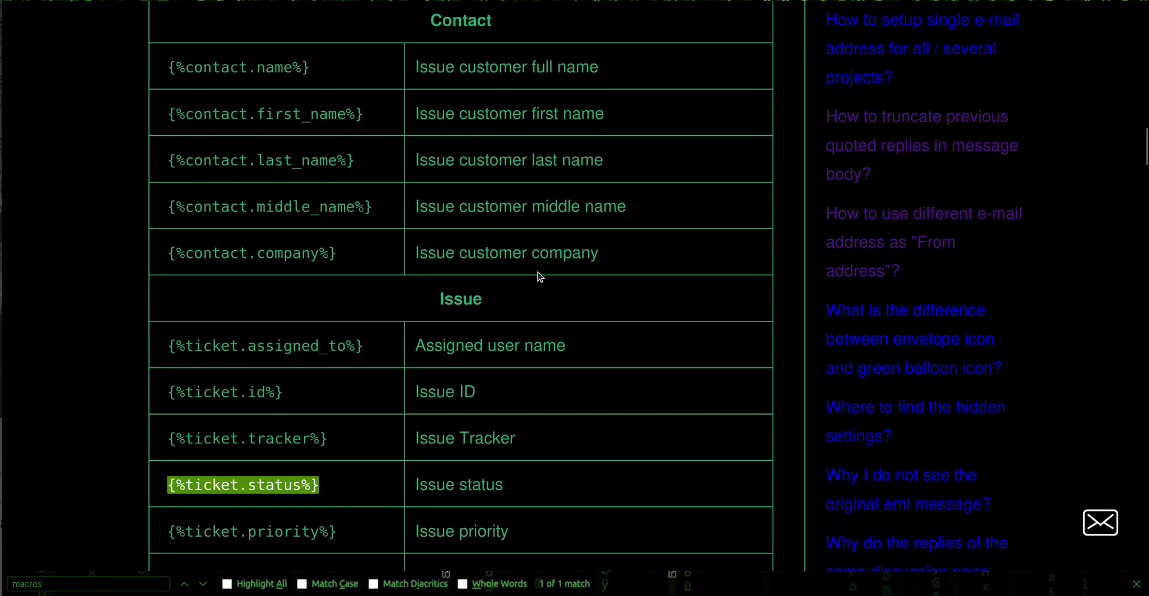
pyautogui.scroll(-5, 518, 333)
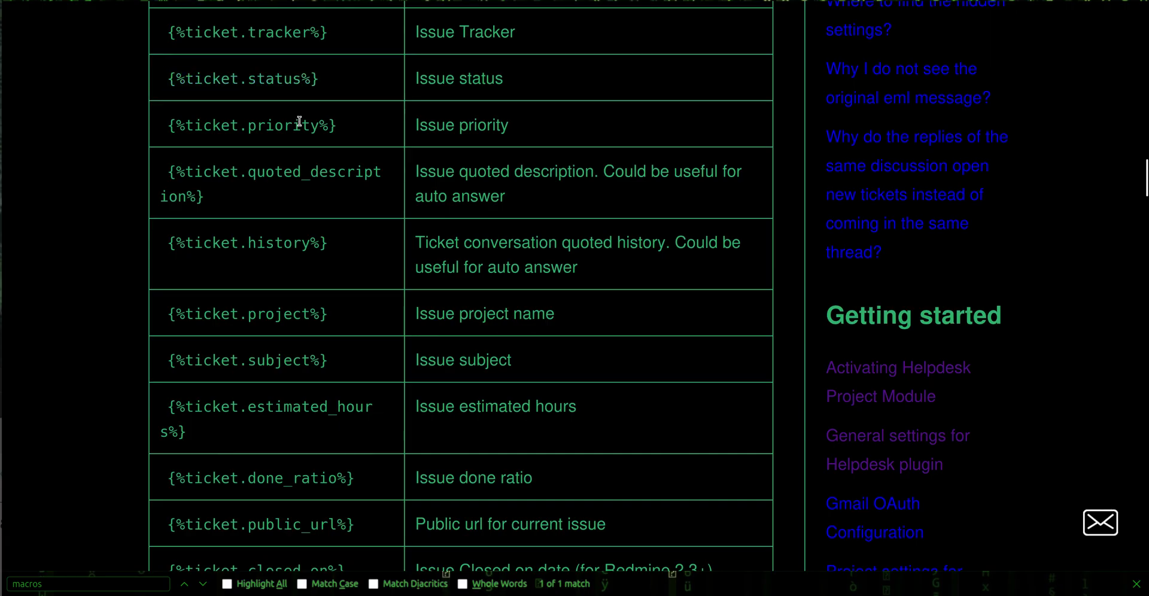
pyautogui.doubleClick(300, 122)
pyautogui.click(300, 122)
pyautogui.tripleClick(300, 122)
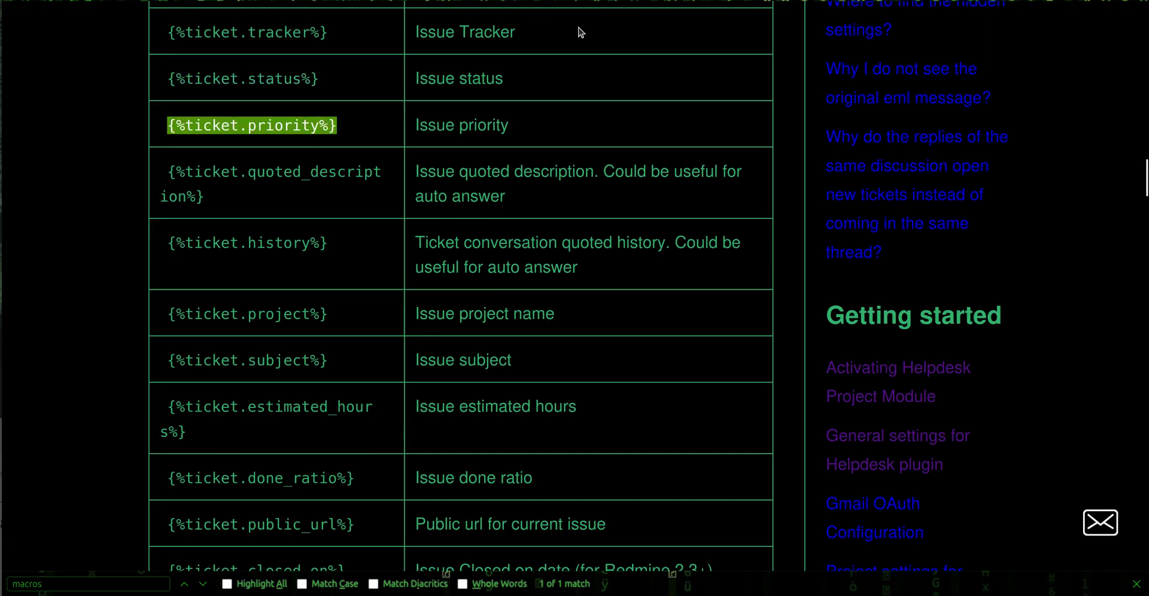
# Add the line "And also your priority is this one {%ticket.priority%}" to the ticket reply.
pyautogui.hotkey('ctrl', 'shift', 'Tab')
pyautogui.write('And also ')
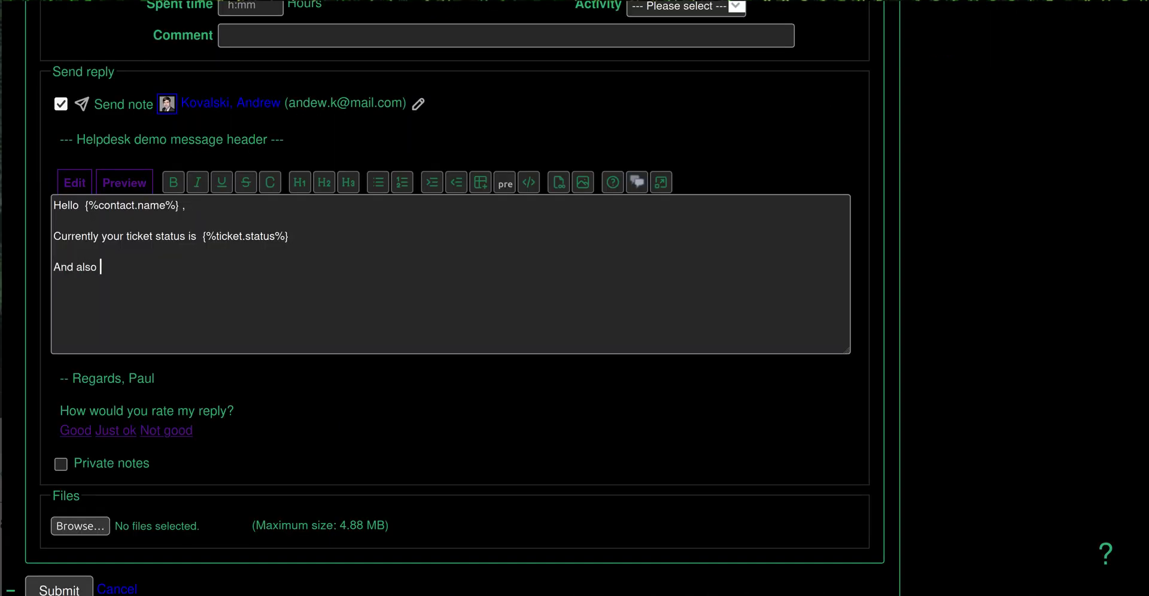
pyautogui.write('your priority is this one')
pyautogui.hotkey('ctrl', 'v')
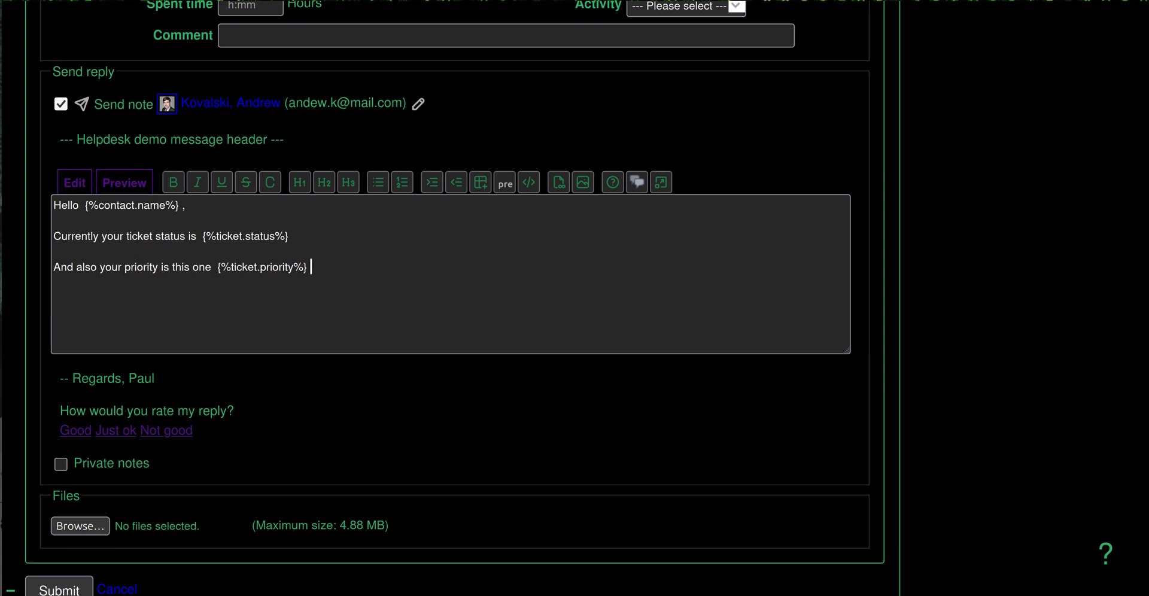
# Look through the remaining macros in the Macros article and copy {%ticket.history%}.
pyautogui.hotkey('alt', 'Tab')
pyautogui.scroll(-5, 600, 245)
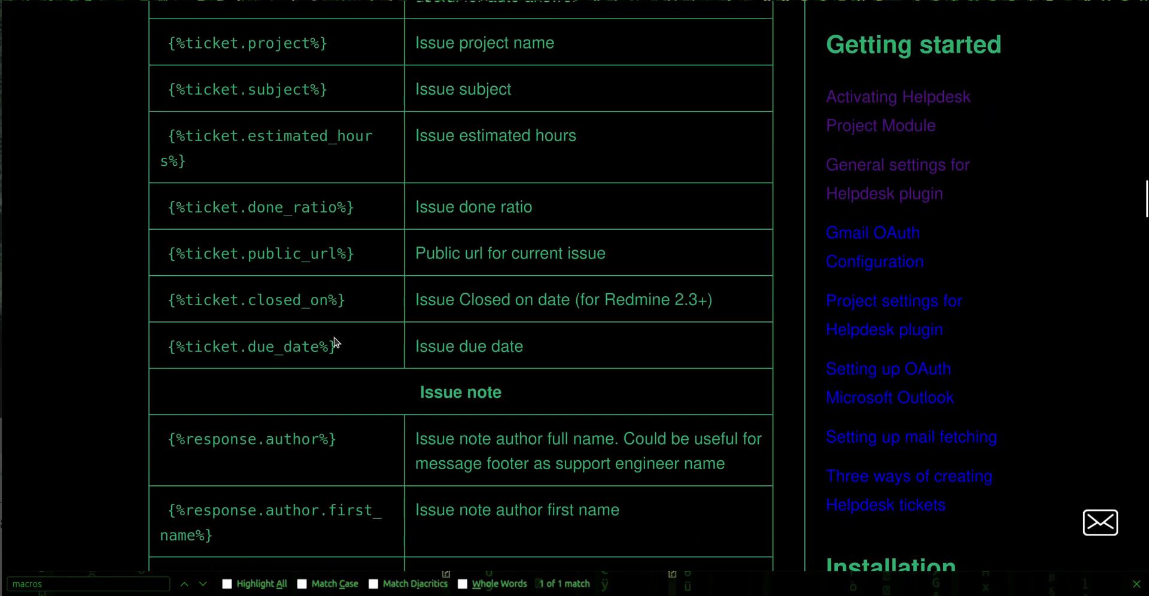
pyautogui.scroll(-4, 318, 410)
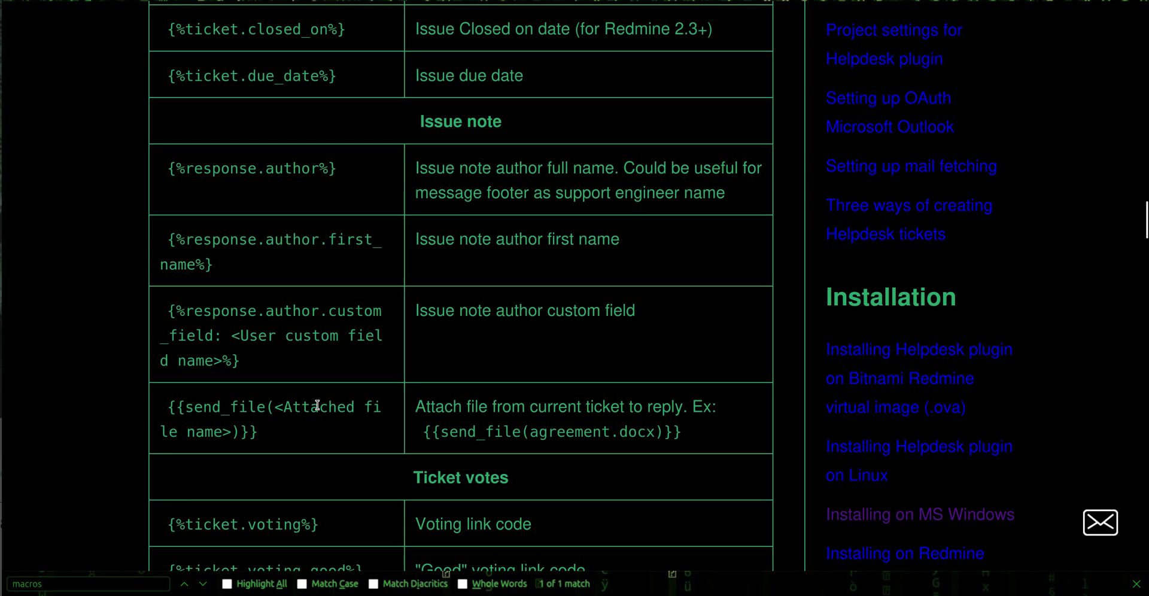
pyautogui.scroll(-2, 318, 405)
pyautogui.scroll(-3, 318, 409)
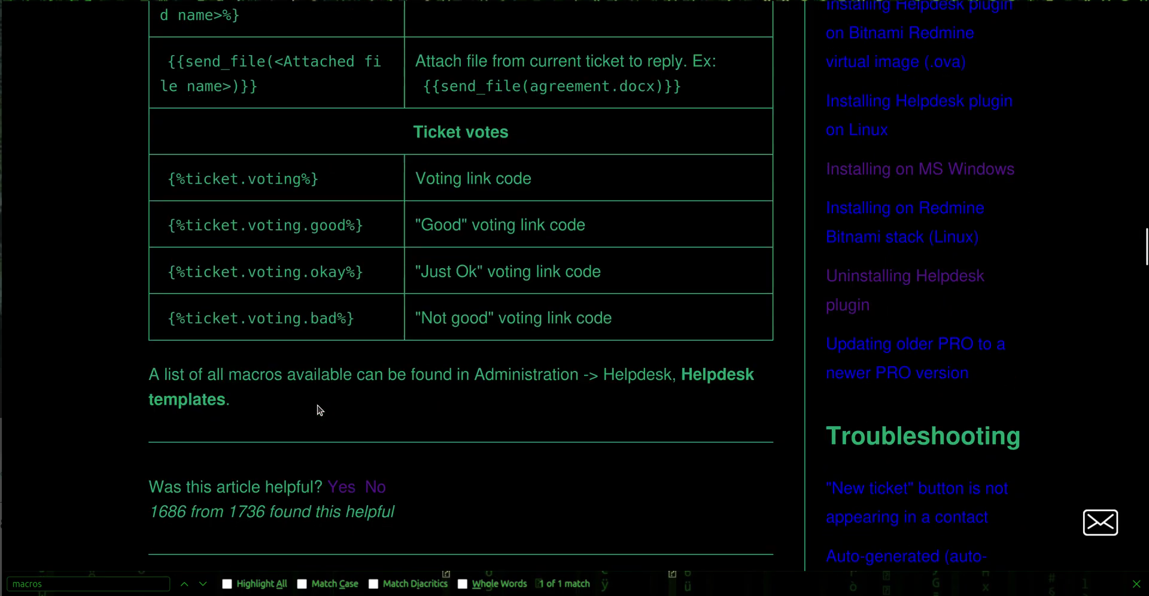
pyautogui.scroll(9, 317, 409)
pyautogui.scroll(4, 319, 409)
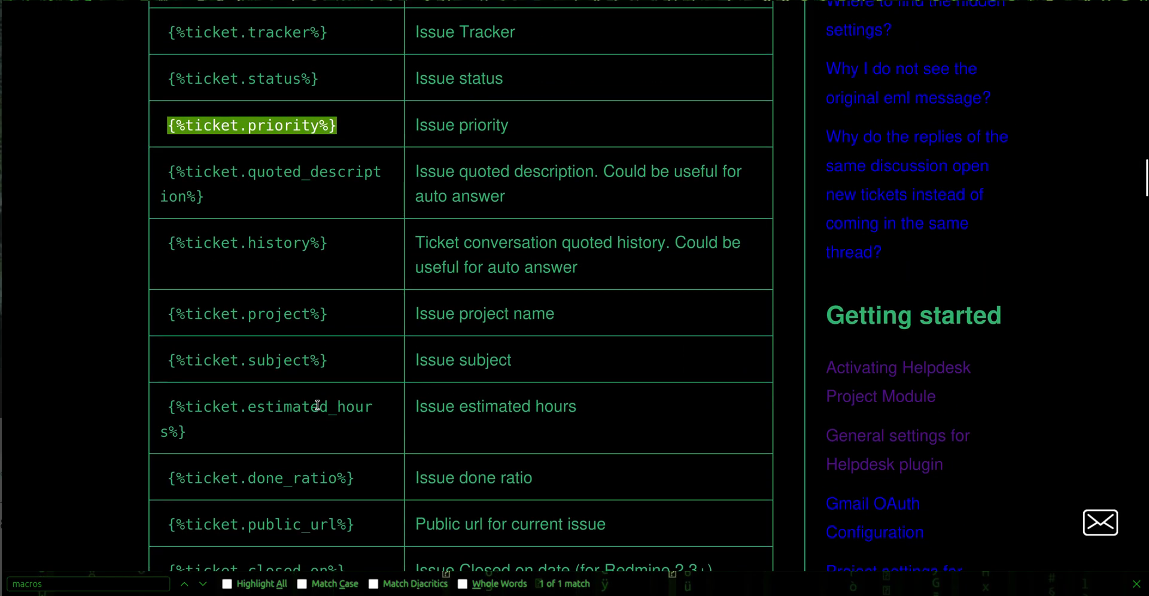
pyautogui.tripleClick(261, 238)
pyautogui.hotkey('ctrl', 'c')
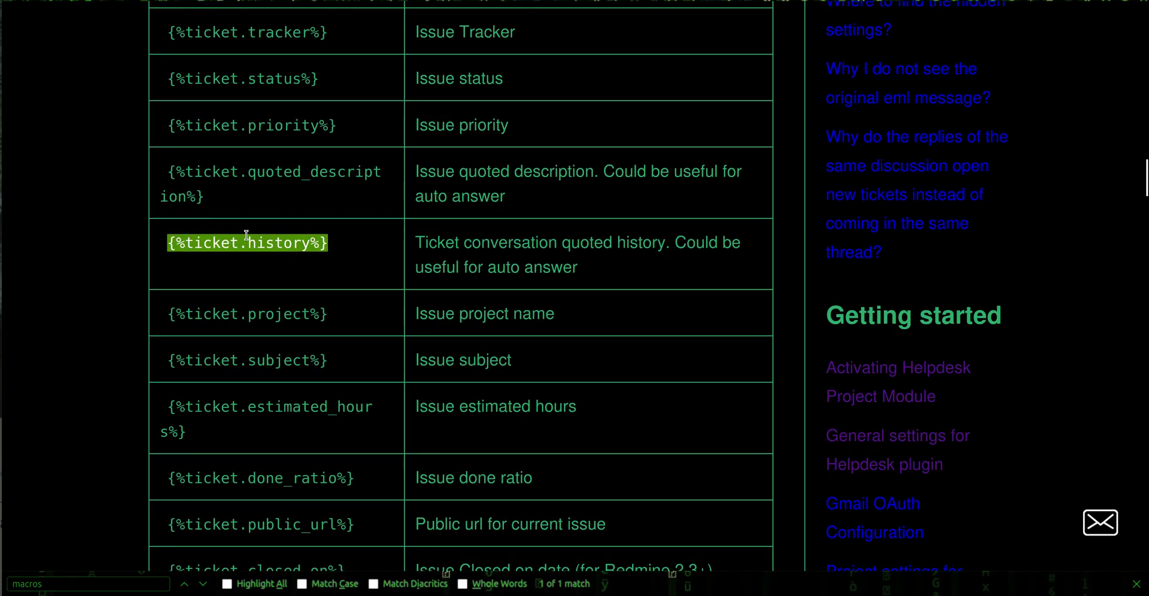
# After an empty line in the ticket reply, write "The full ticket history could be checked here ---> {%ticket.history%}".
pyautogui.click(479, 0)
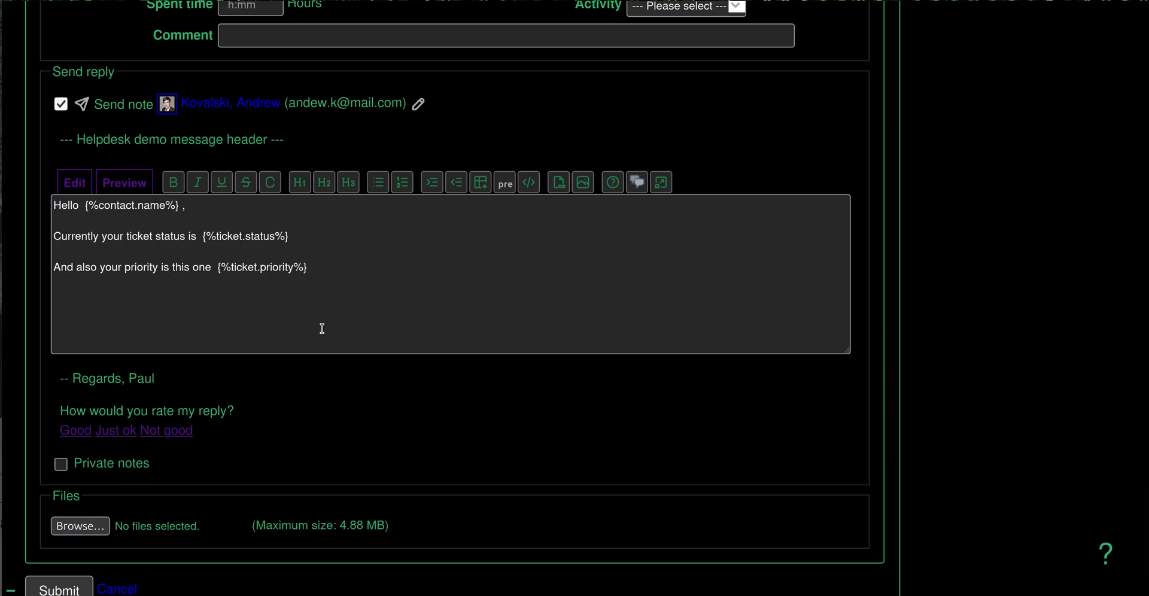
pyautogui.press('Return')
pyautogui.press('Return')
pyautogui.write('The full sticket')
pyautogui.press('BackSpace')
pyautogui.press('BackSpace')
pyautogui.press('BackSpace')
pyautogui.press('BackSpace')
pyautogui.press('BackSpace')
pyautogui.press('BackSpace')
pyautogui.press('BackSpace')
pyautogui.write('cket history could ch')
pyautogui.press('BackSpace')
pyautogui.press('BackSpace')
pyautogui.write('be')
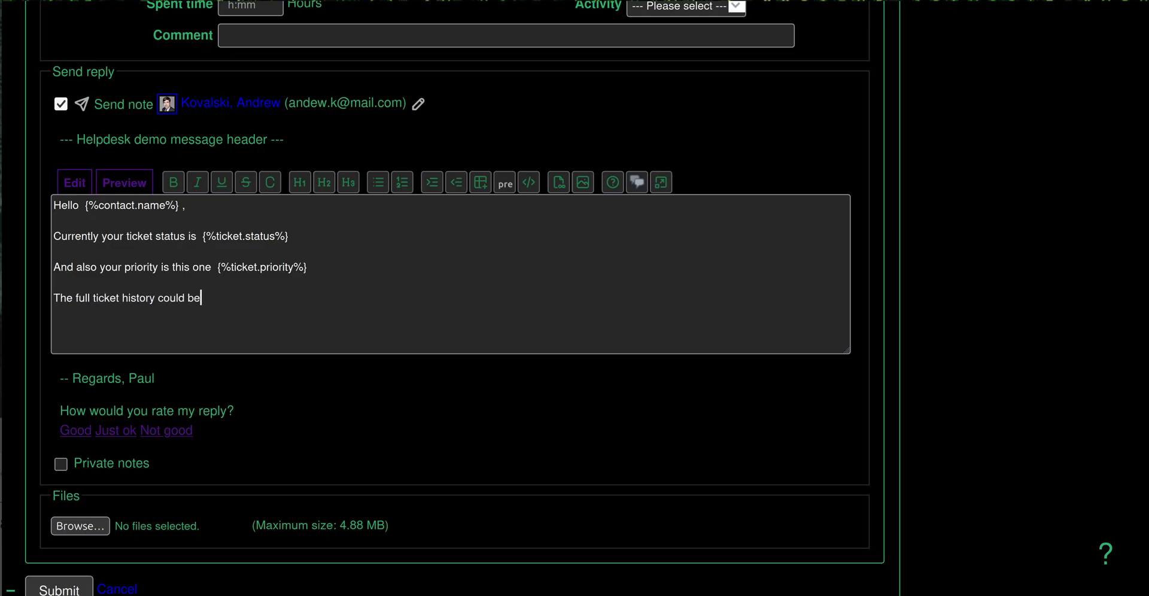
pyautogui.write(' checked here --->')
pyautogui.hotkey('ctrl', 'v')
# End the reply with a separate closing line "Bye." and submit it.
pyautogui.write('Bye.')
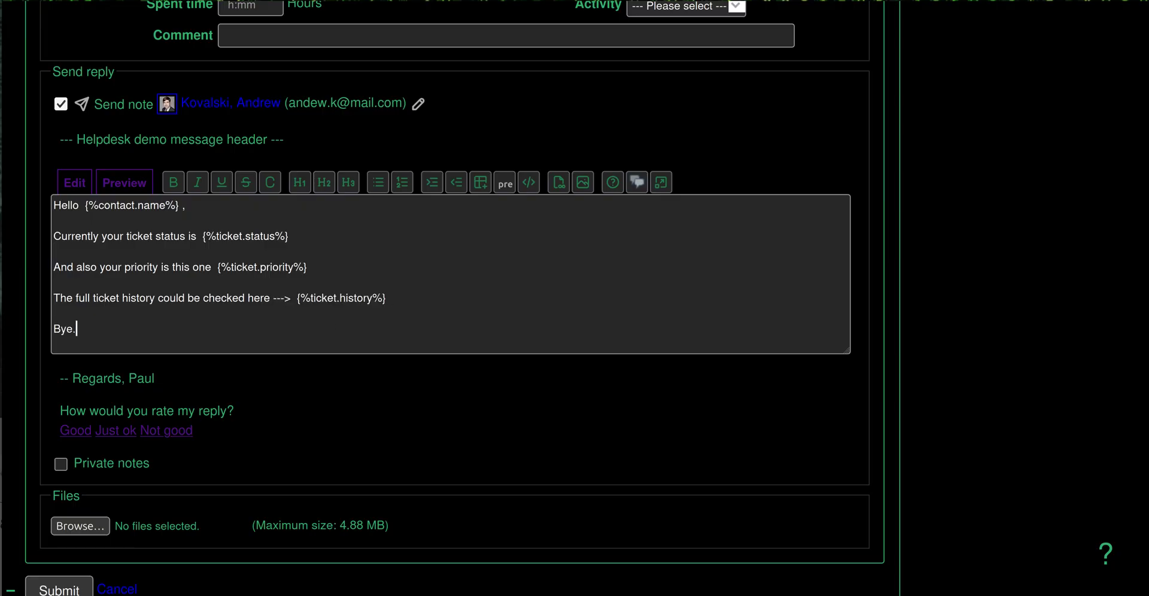
pyautogui.scroll(-2, 499, 429)
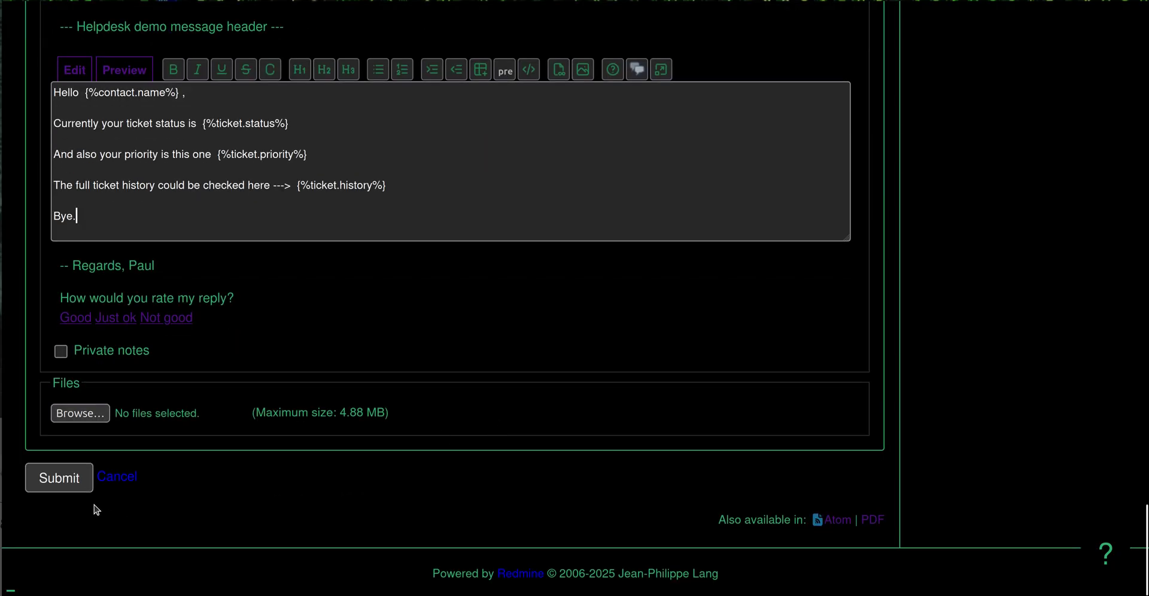
pyautogui.click(69, 483)
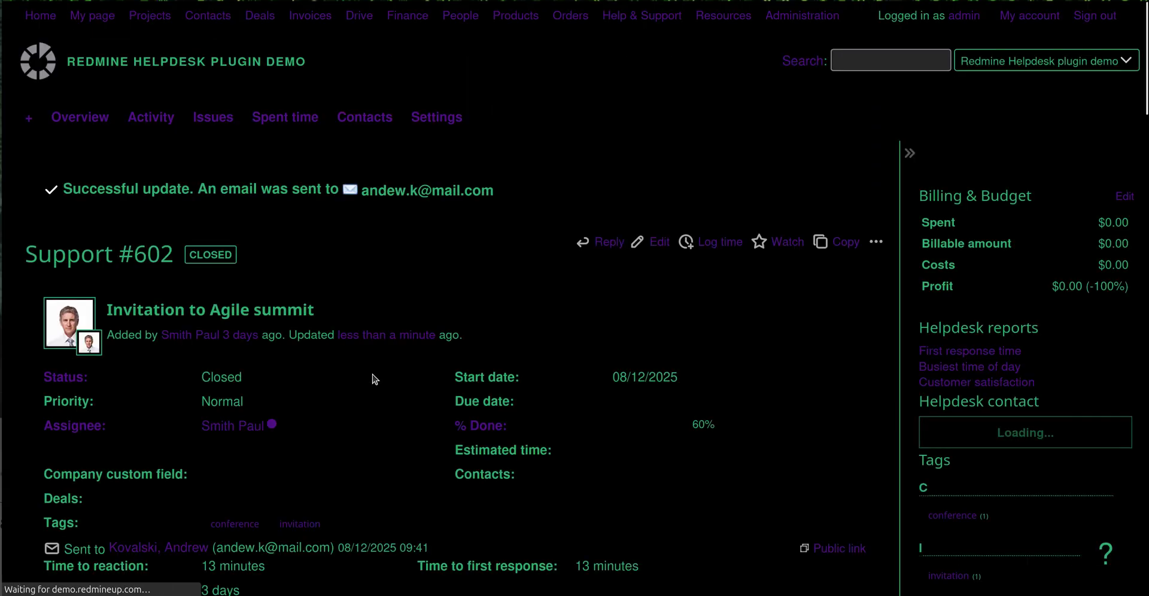
# Compare the macro values in the sent reply with the ticket's contact, status, priority and conversation history.
pyautogui.scroll(-15, 362, 398)
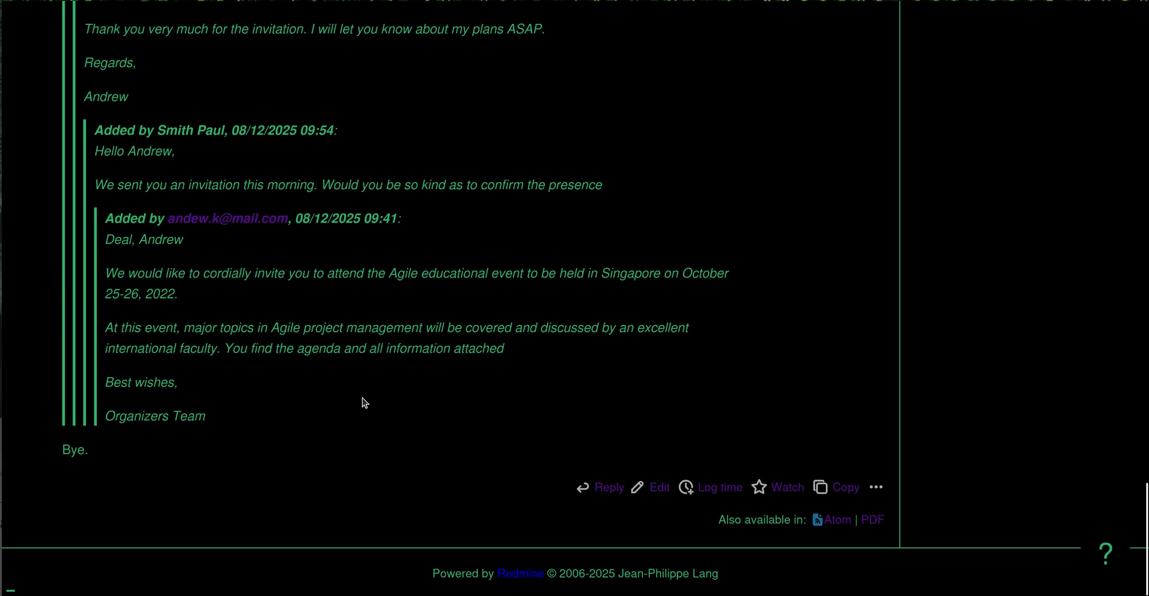
pyautogui.scroll(8, 362, 397)
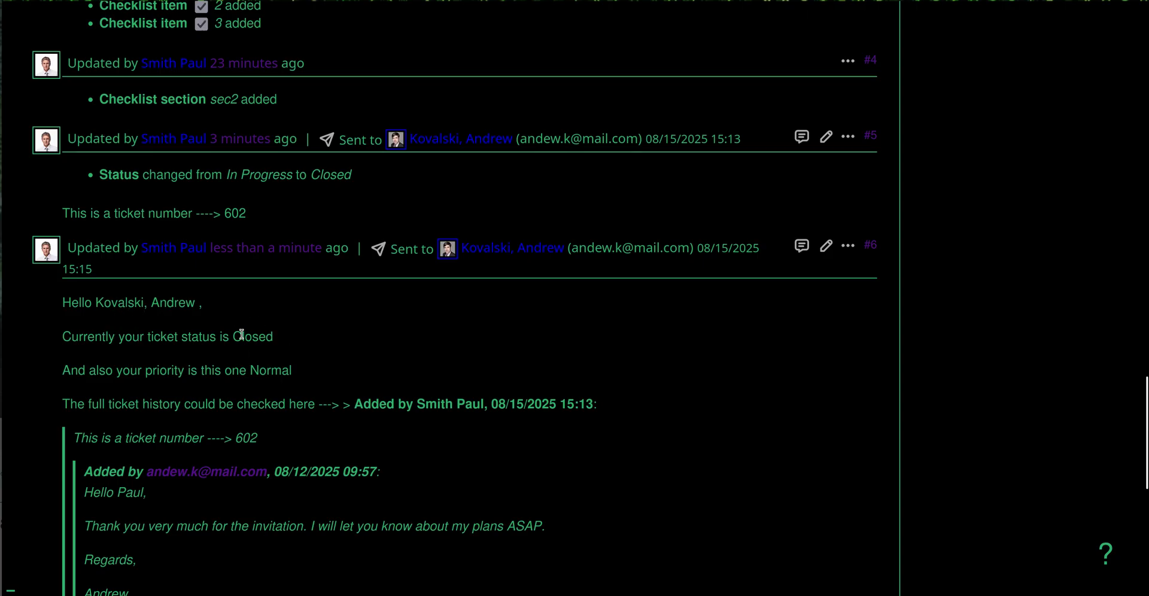
pyautogui.scroll(15, 241, 334)
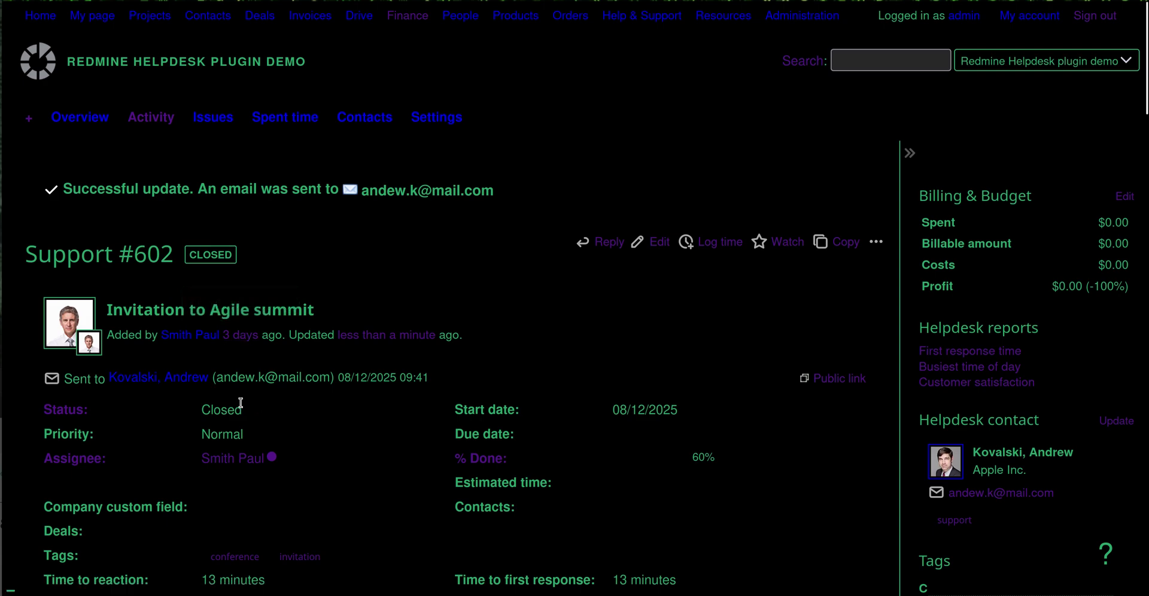
pyautogui.scroll(-15, 232, 461)
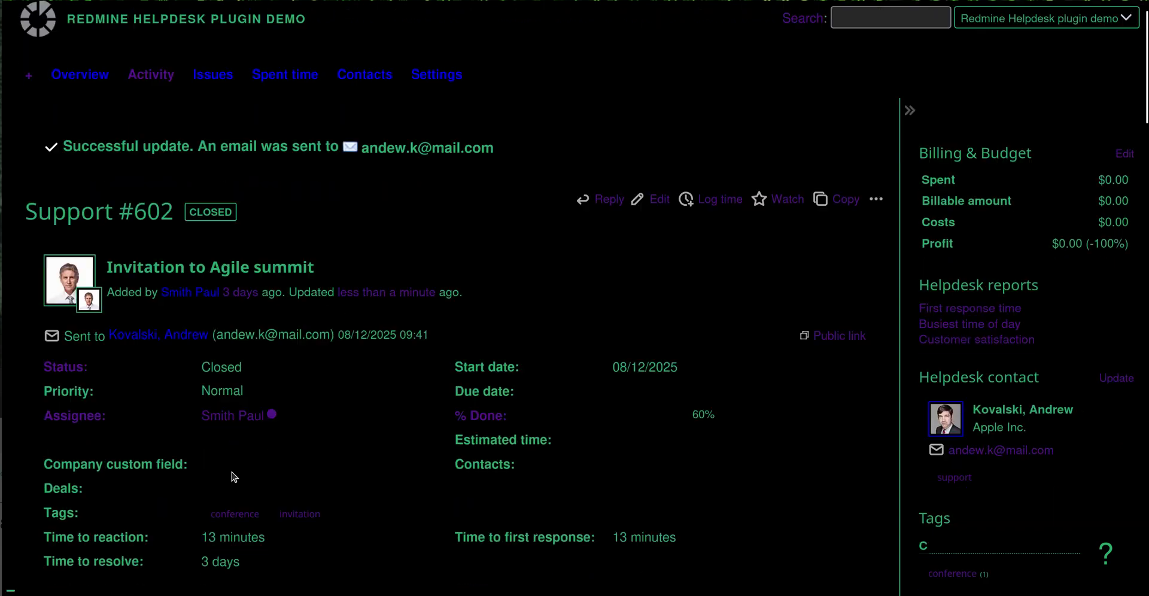
pyautogui.scroll(-4, 231, 472)
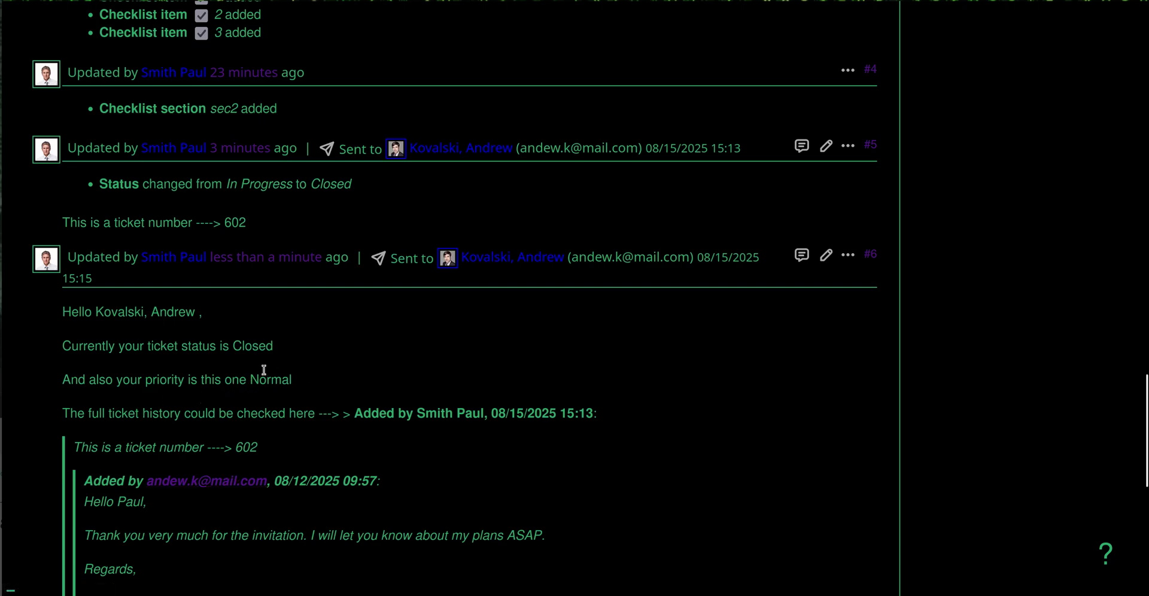
pyautogui.scroll(20, 344, 326)
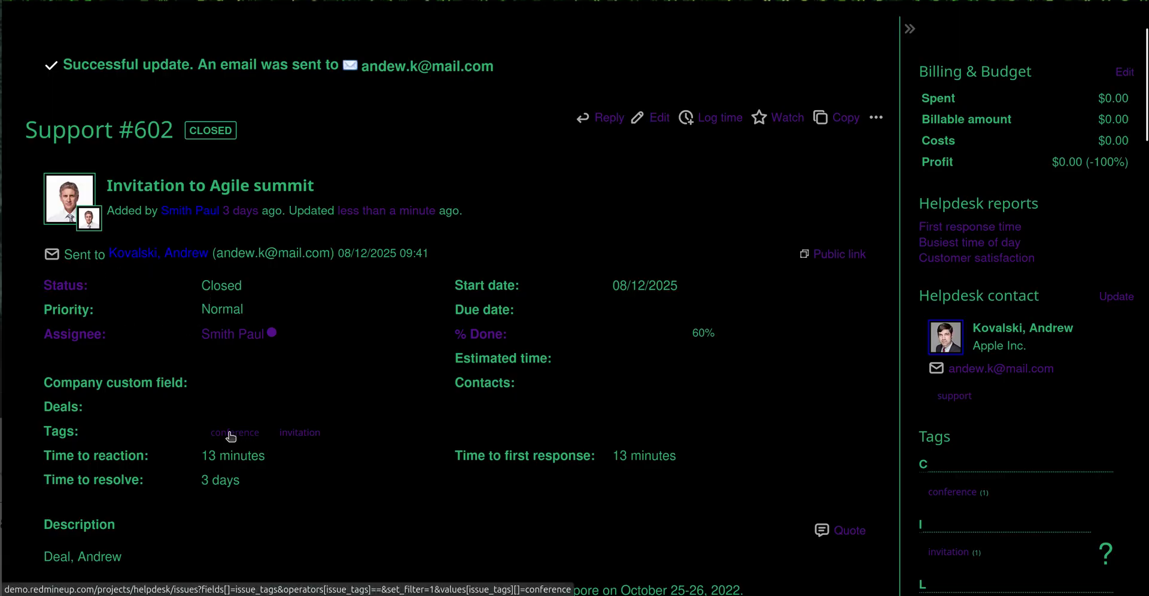
pyautogui.scroll(-20, 231, 431)
pyautogui.scroll(-3, 229, 433)
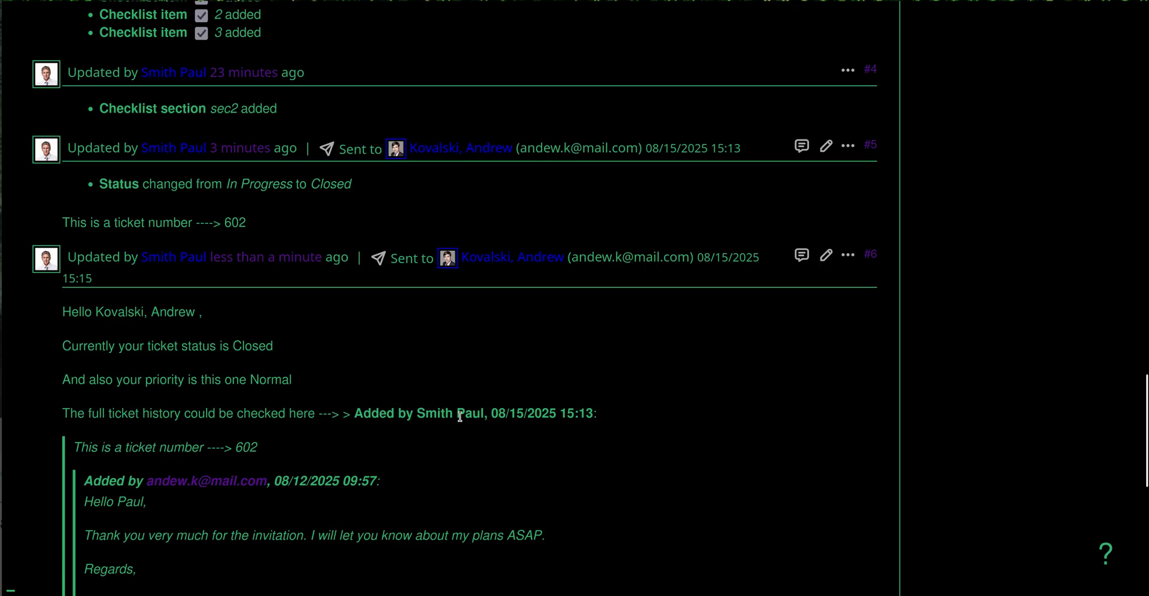
pyautogui.scroll(-2, 348, 429)
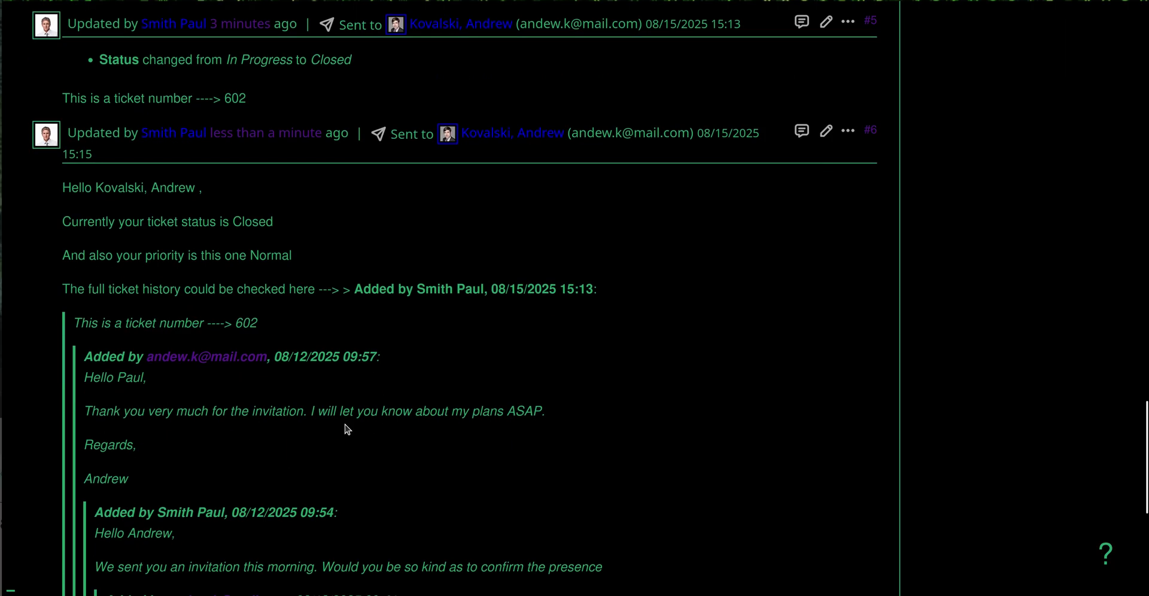
pyautogui.scroll(-6, 348, 409)
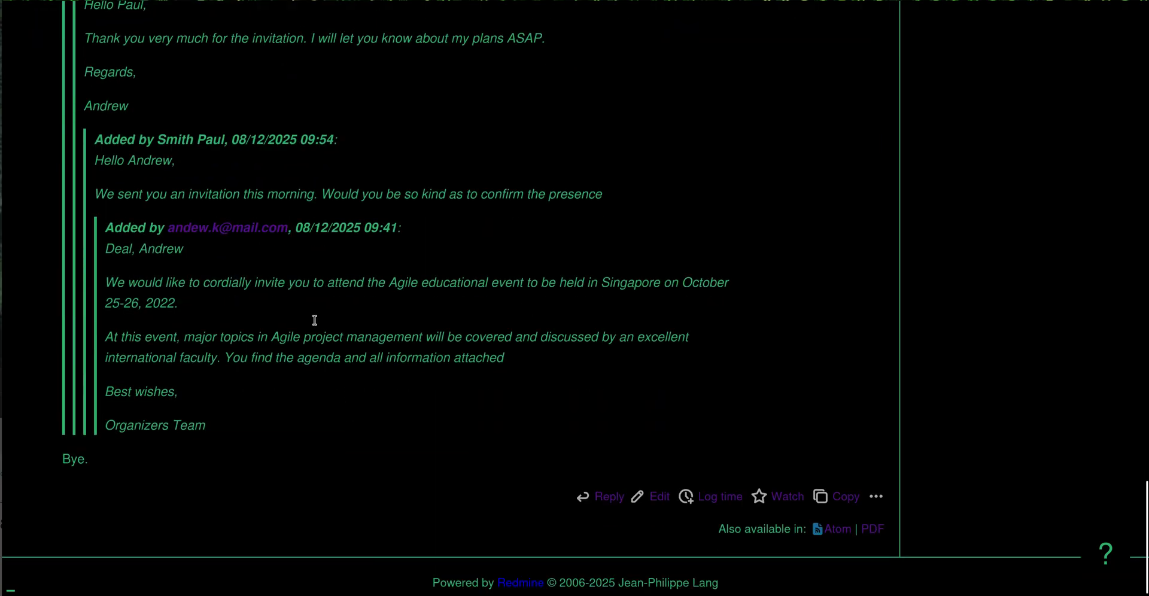
pyautogui.scroll(8, 249, 179)
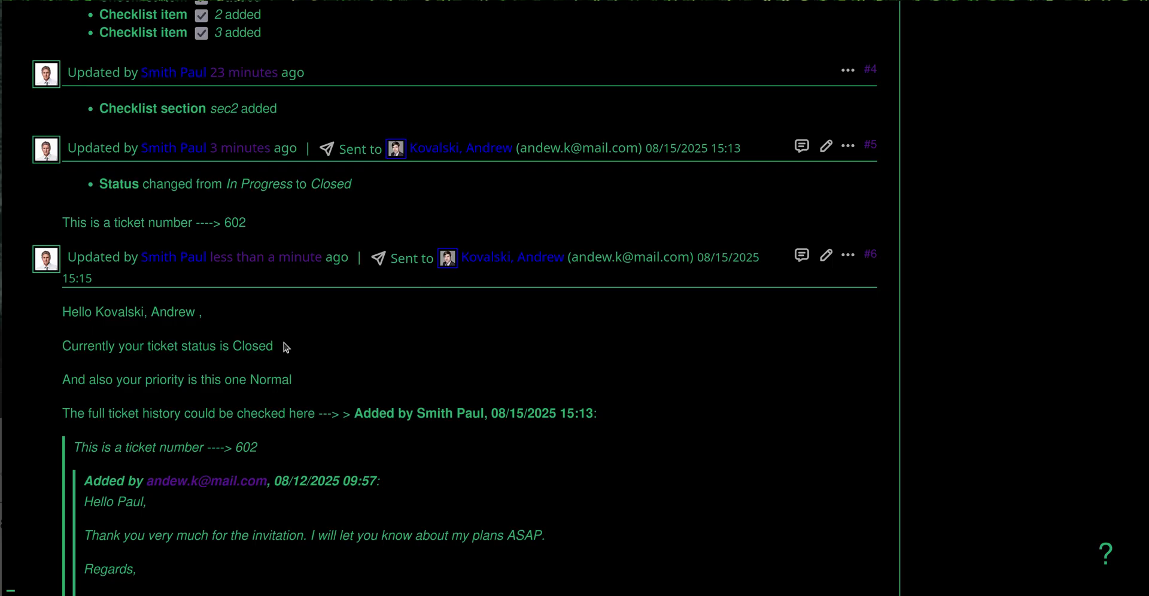
pyautogui.scroll(10, 303, 384)
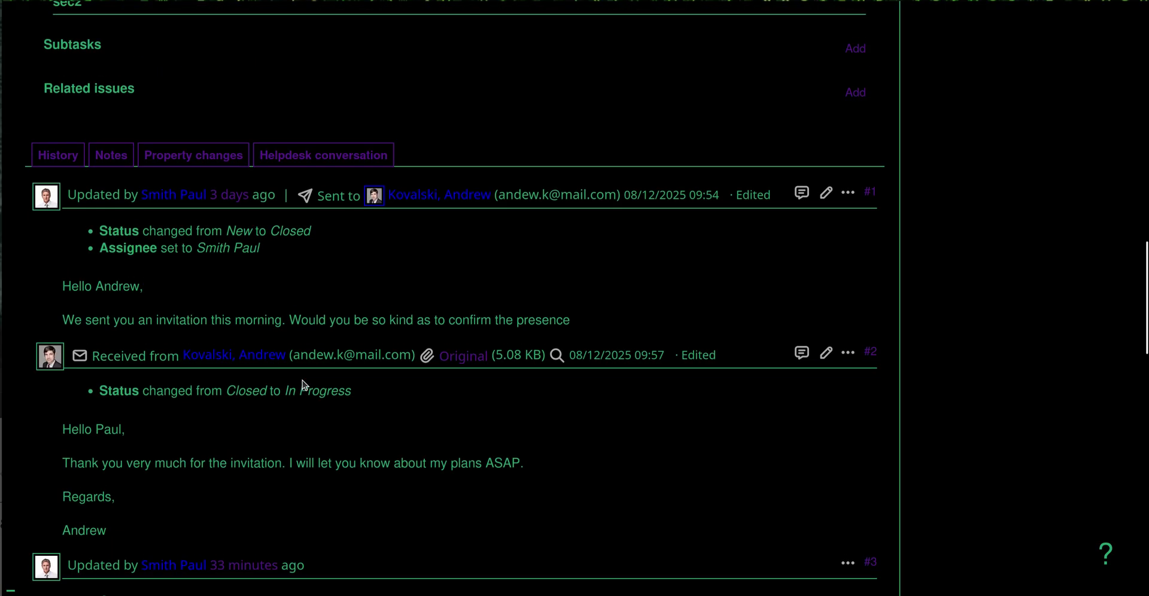
pyautogui.scroll(5, 303, 385)
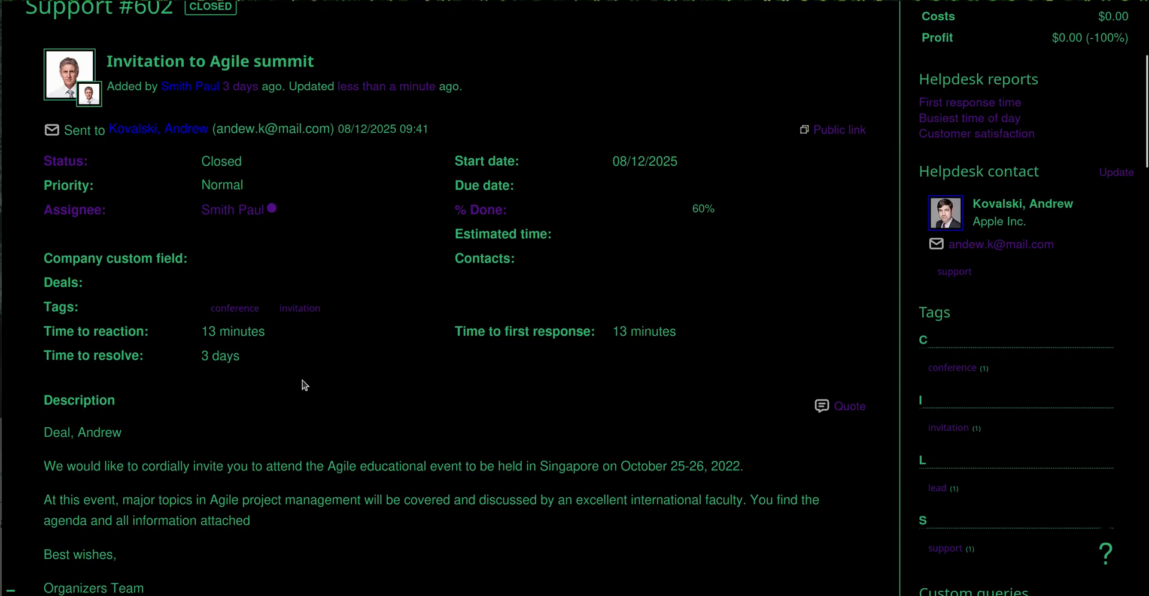
pyautogui.scroll(-5, 302, 383)
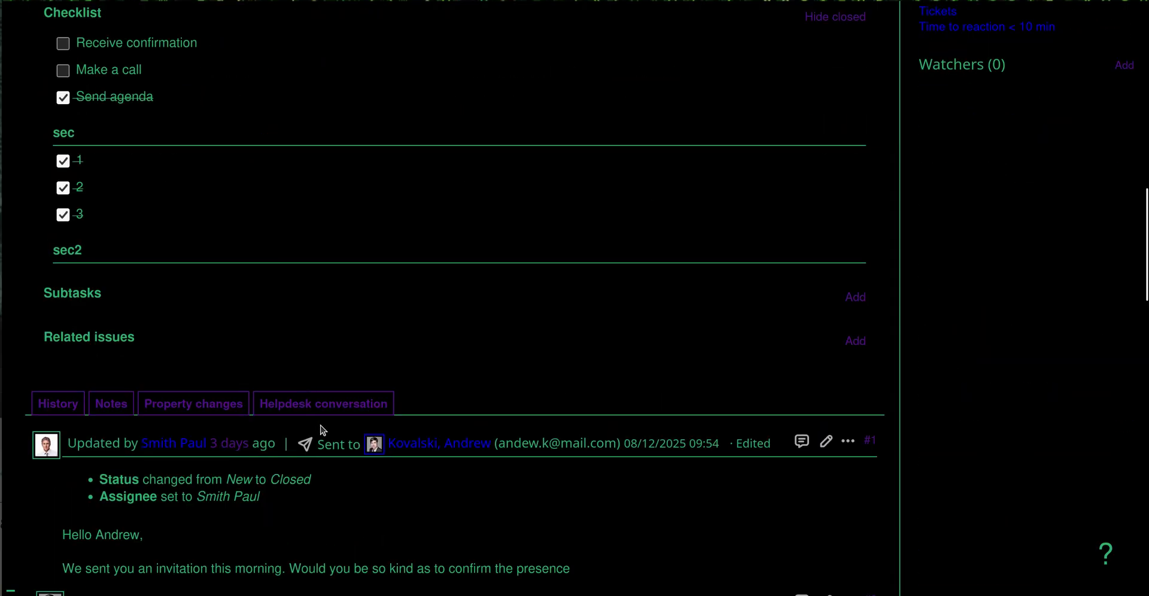
pyautogui.scroll(-5, 320, 429)
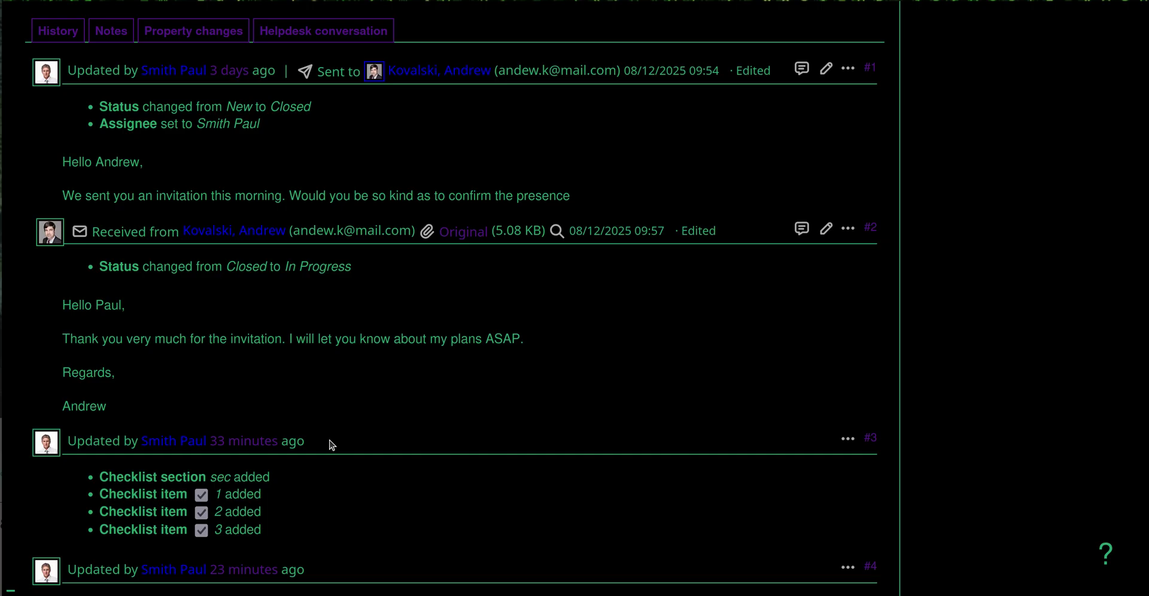
# Compare the conversation history quoted in the sent reply with the earlier entries in the ticket's history.
pyautogui.scroll(-15, 346, 455)
pyautogui.scroll(-2, 346, 455)
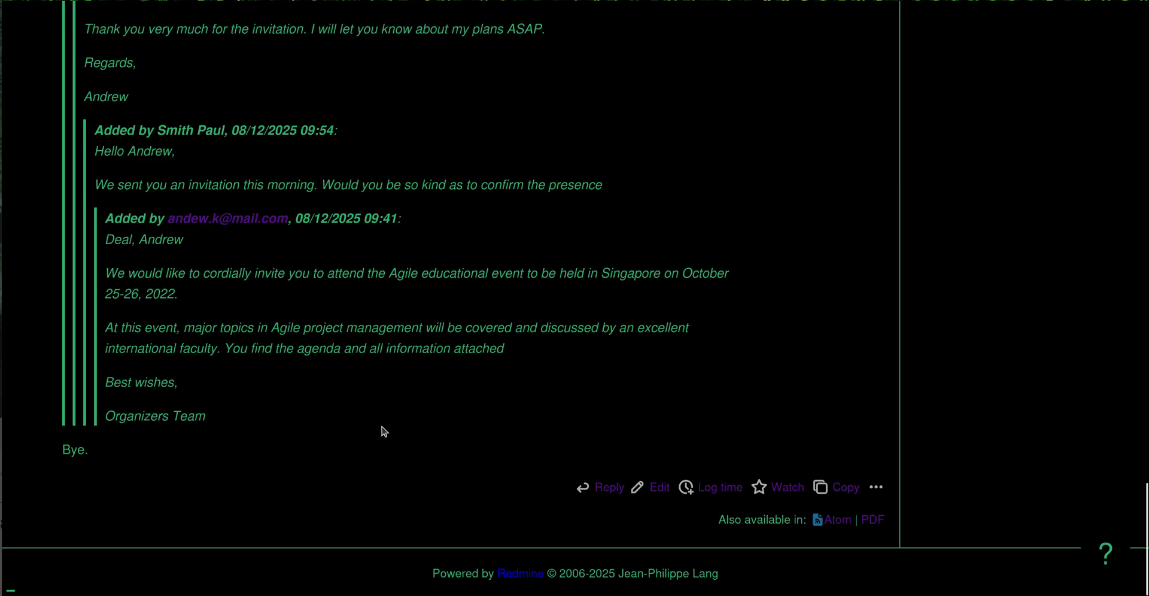
pyautogui.scroll(6, 382, 427)
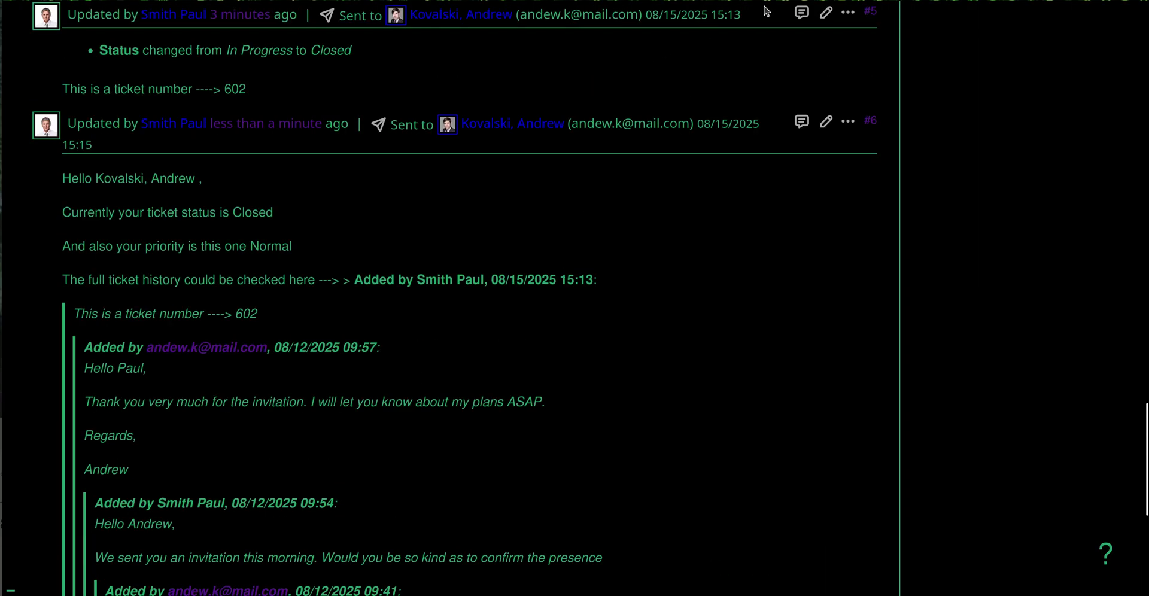
pyautogui.hotkey('ctrl', 'Tab')
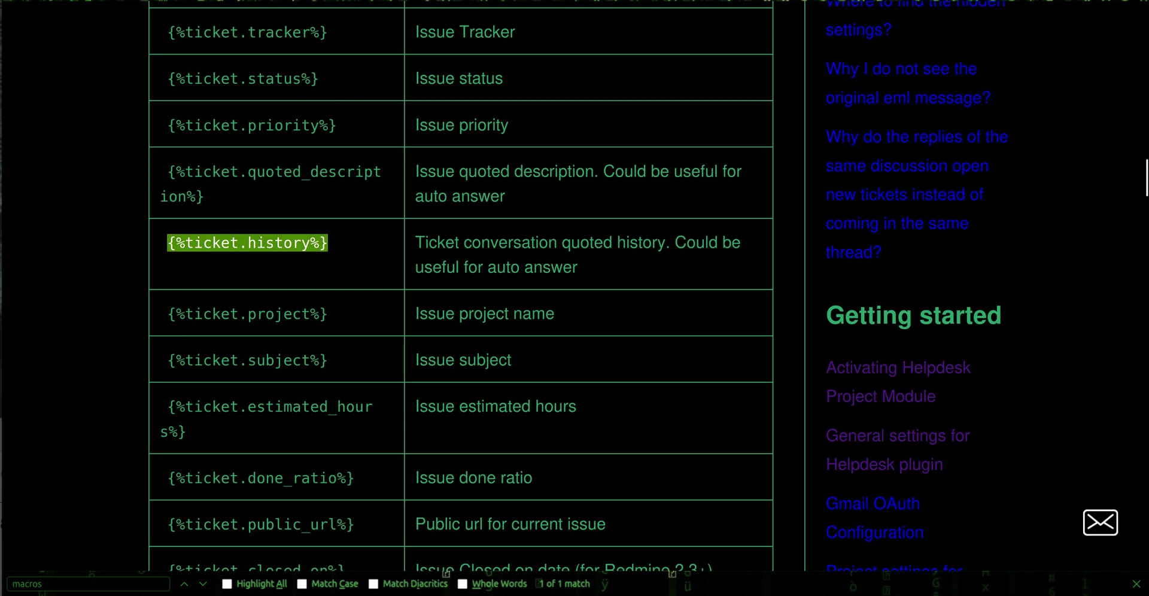
pyautogui.hotkey('ctrl', 'Tab')
pyautogui.scroll(5, 606, 301)
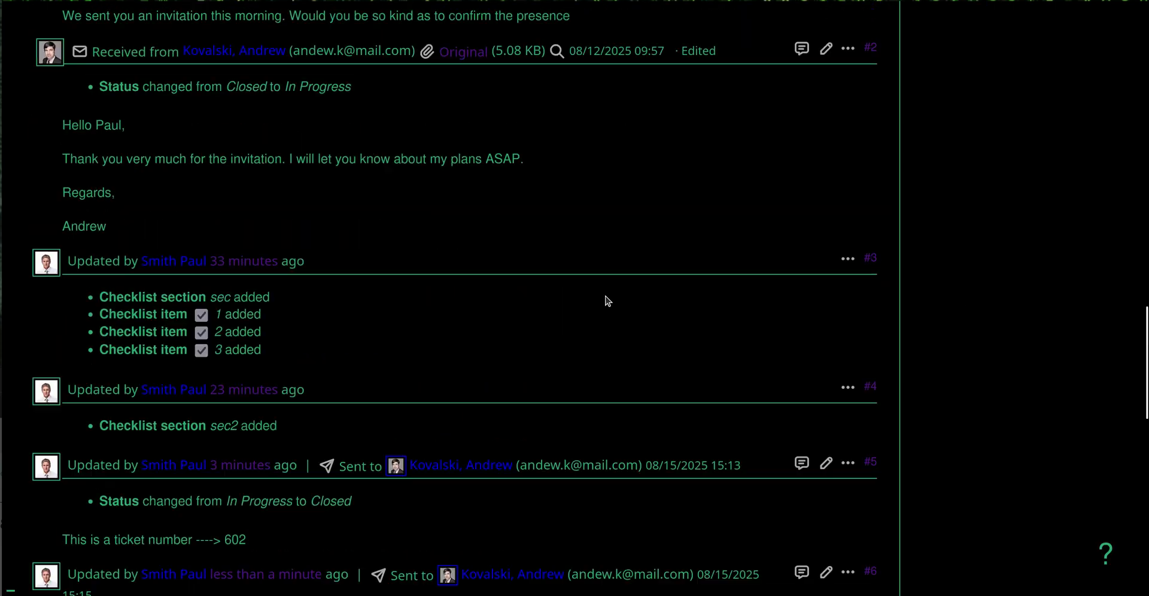
pyautogui.scroll(3, 608, 300)
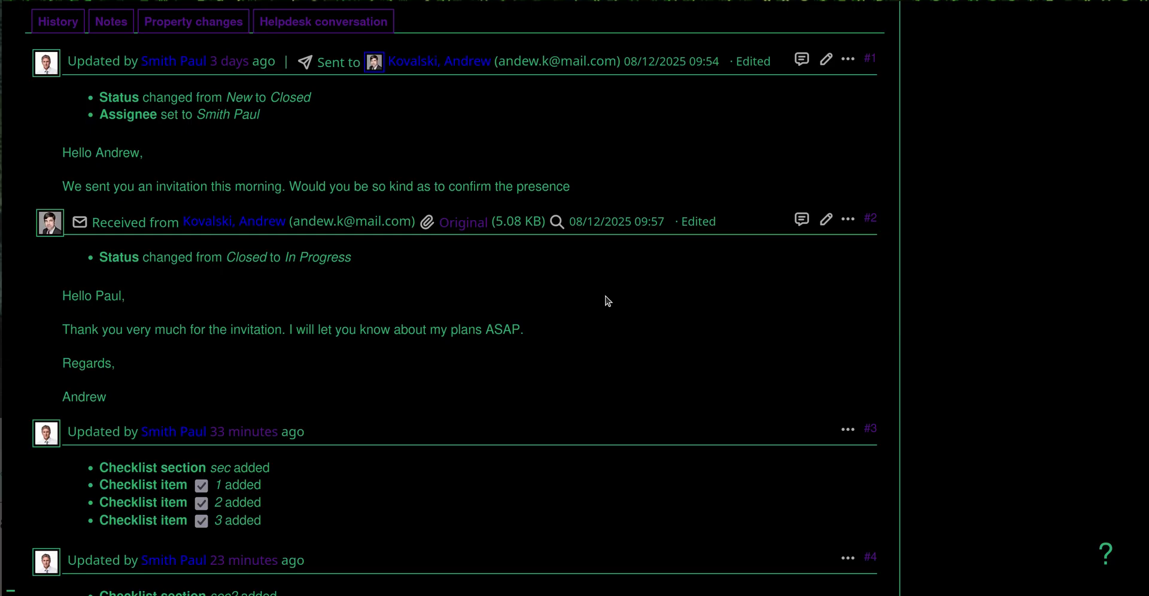
pyautogui.scroll(15, 608, 300)
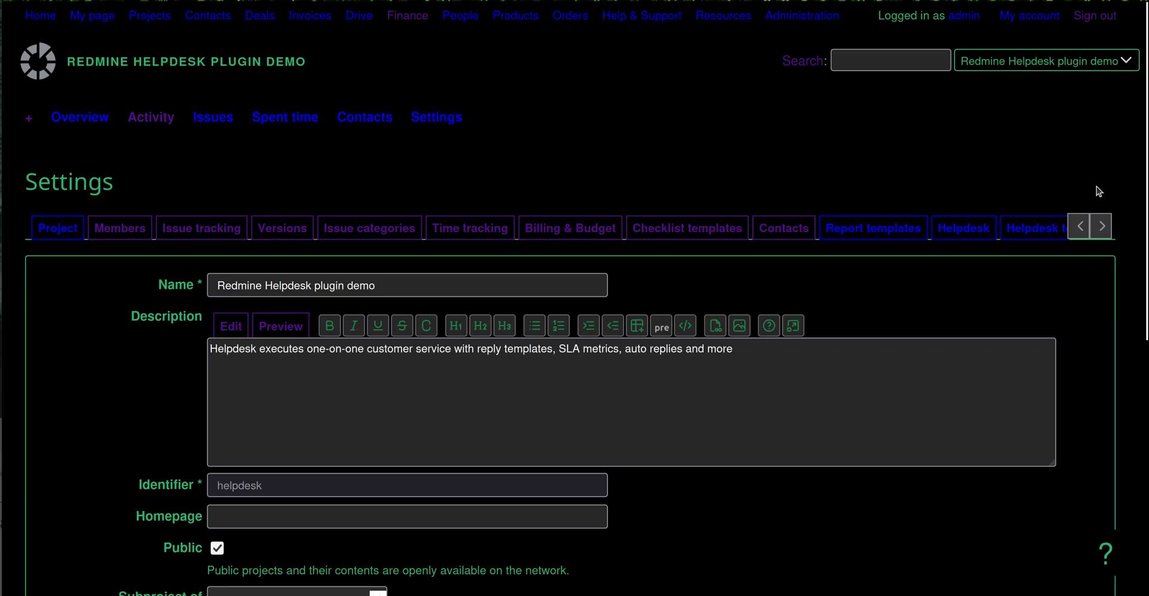
# Open the project's Helpdesk template settings and look through the answer, auto answer and autoclose templates.
pyautogui.click(1101, 226)
pyautogui.click(1102, 226)
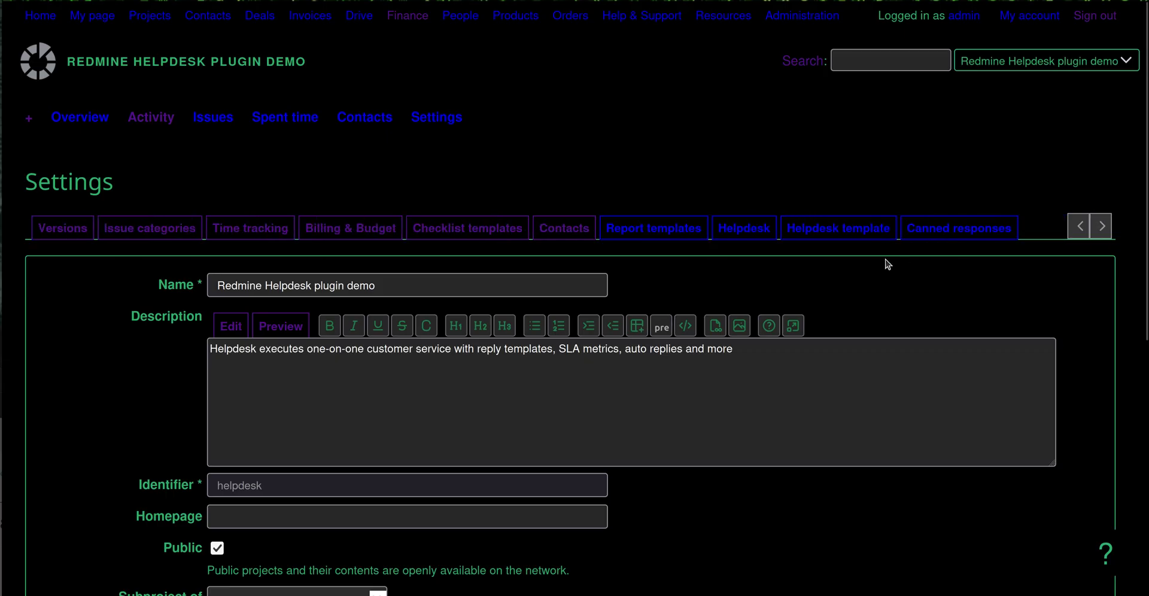
pyautogui.click(838, 228)
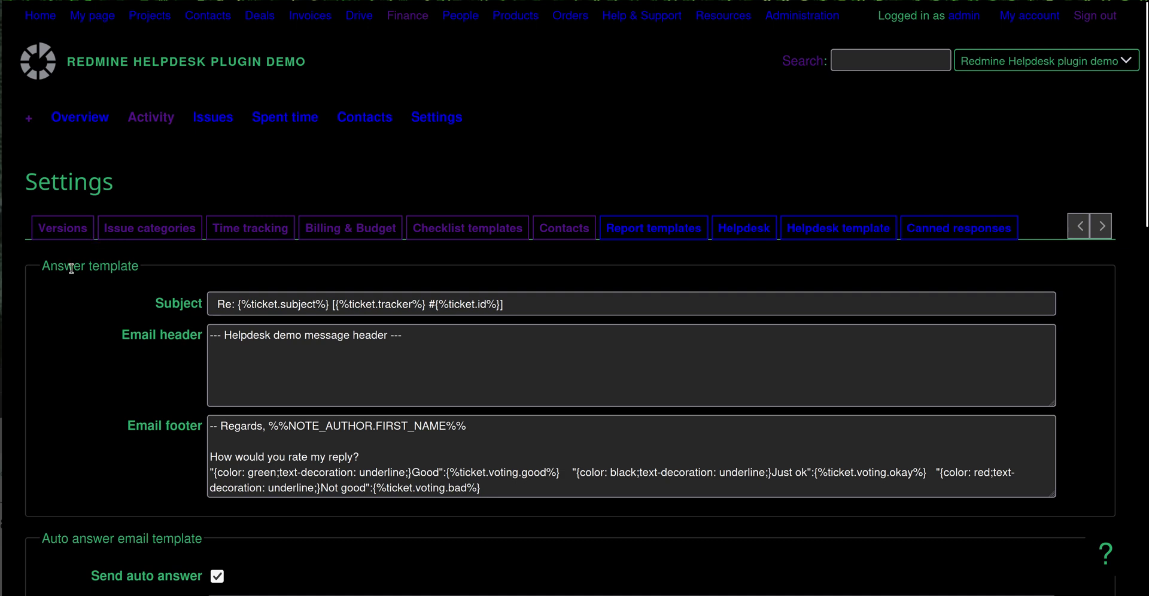
pyautogui.scroll(-2, 95, 314)
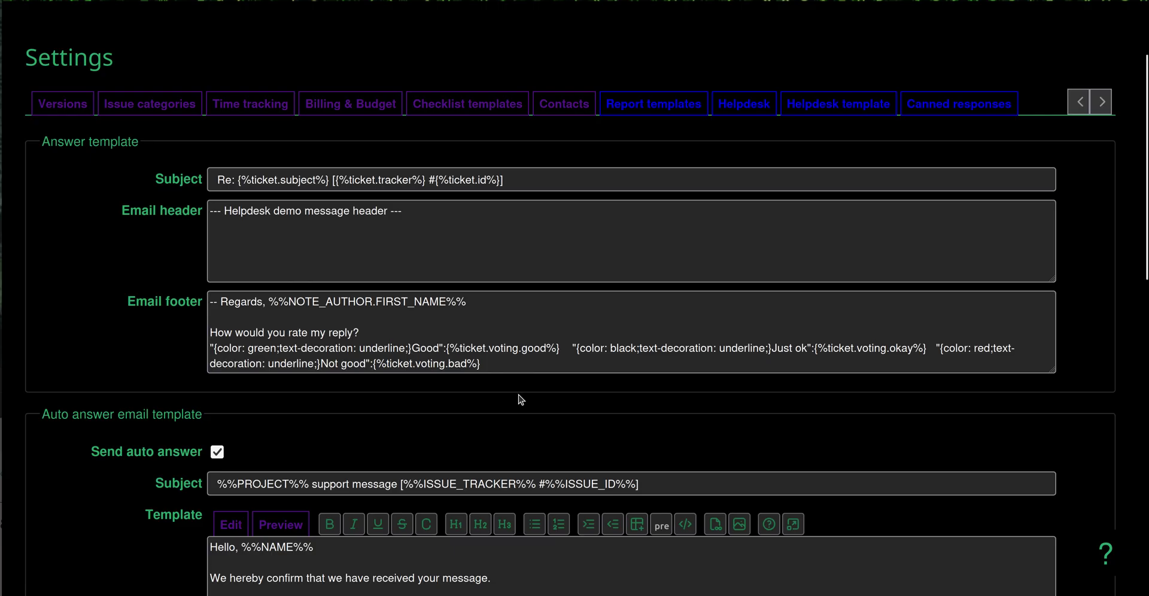
pyautogui.scroll(-4, 186, 404)
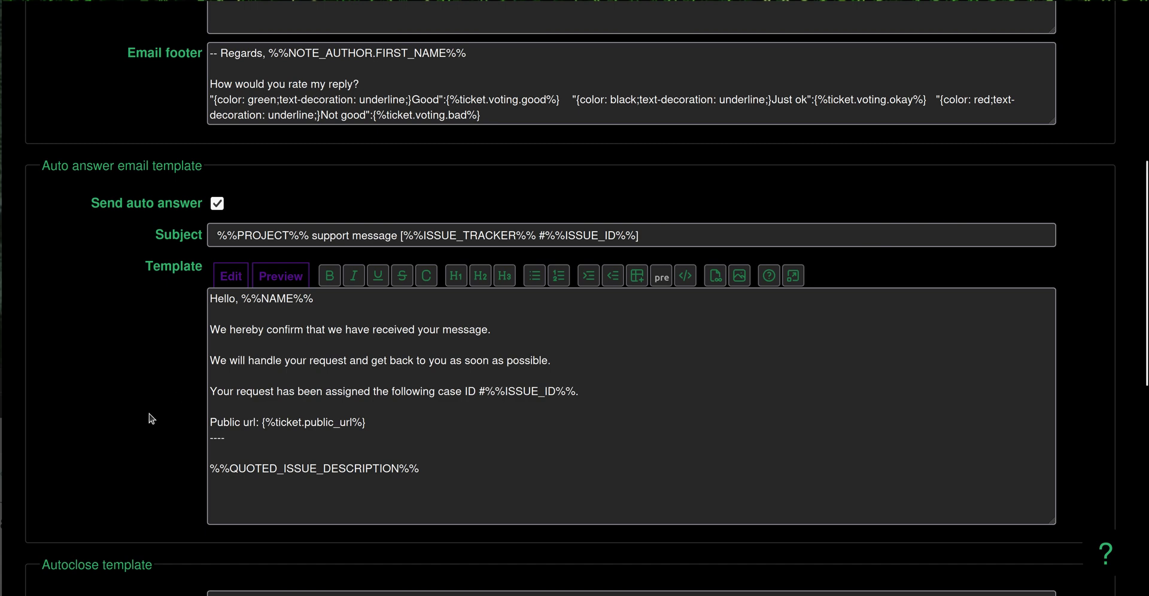
pyautogui.scroll(-6, 151, 416)
pyautogui.scroll(-2, 149, 414)
pyautogui.scroll(10, 149, 414)
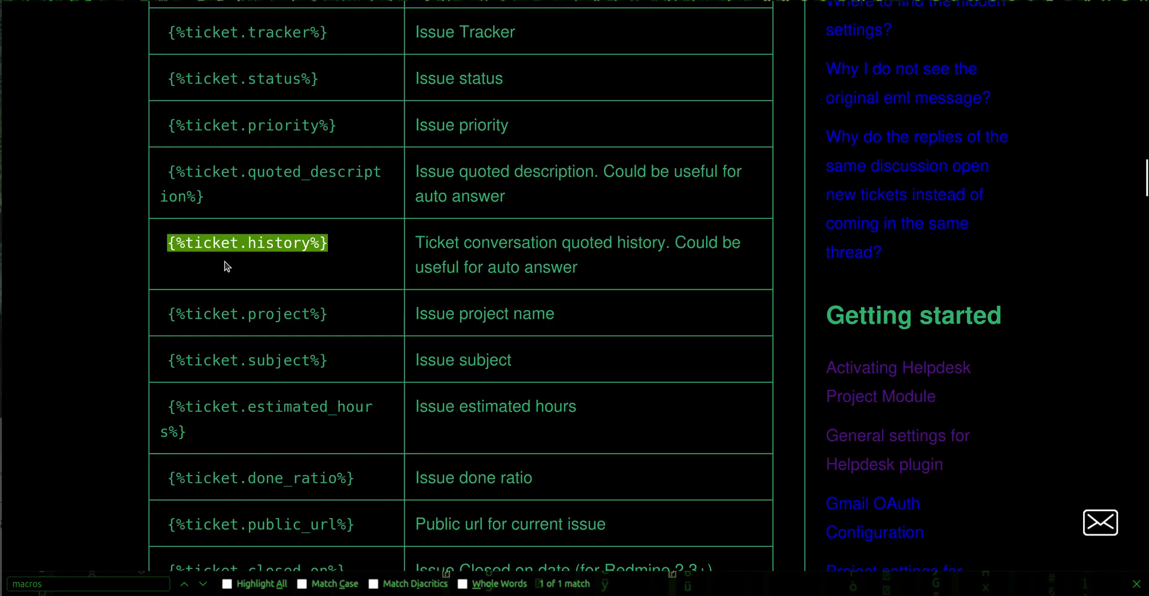
# Add the line "Ticket project is ---> {%ticket.history%}" below the regards line in the answer template's email footer.
pyautogui.click(282, 316)
pyautogui.tripleClick(282, 316)
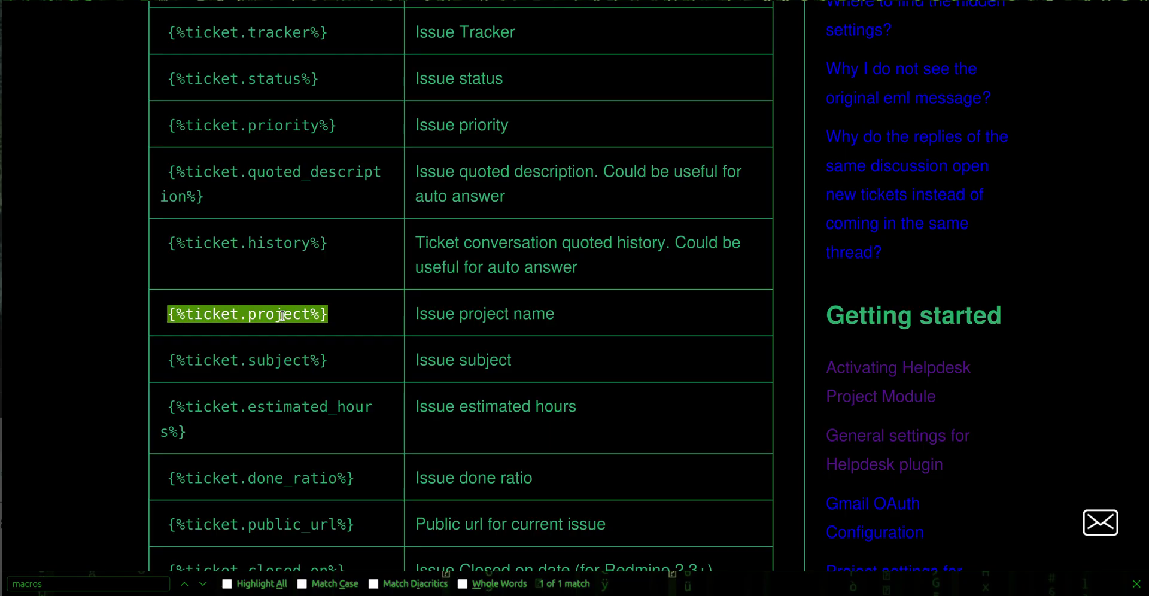
pyautogui.hotkey('ctrl', 'Tab')
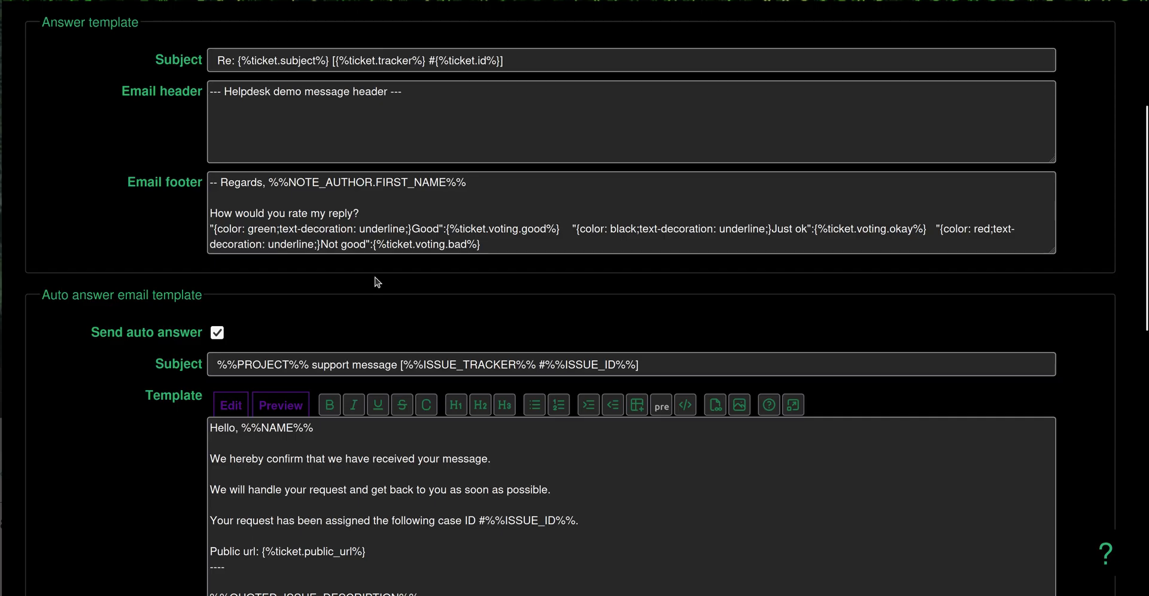
pyautogui.click(508, 182)
pyautogui.press('Return')
pyautogui.press('Return')
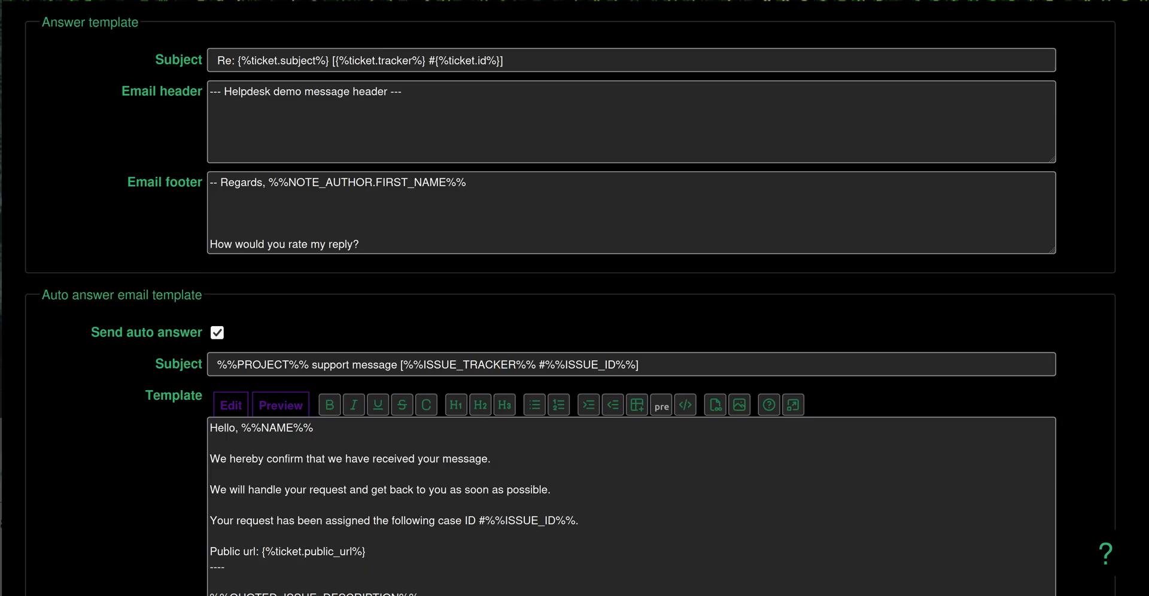
pyautogui.write('Ticket project is --->')
pyautogui.write('{%ticket.history%}')
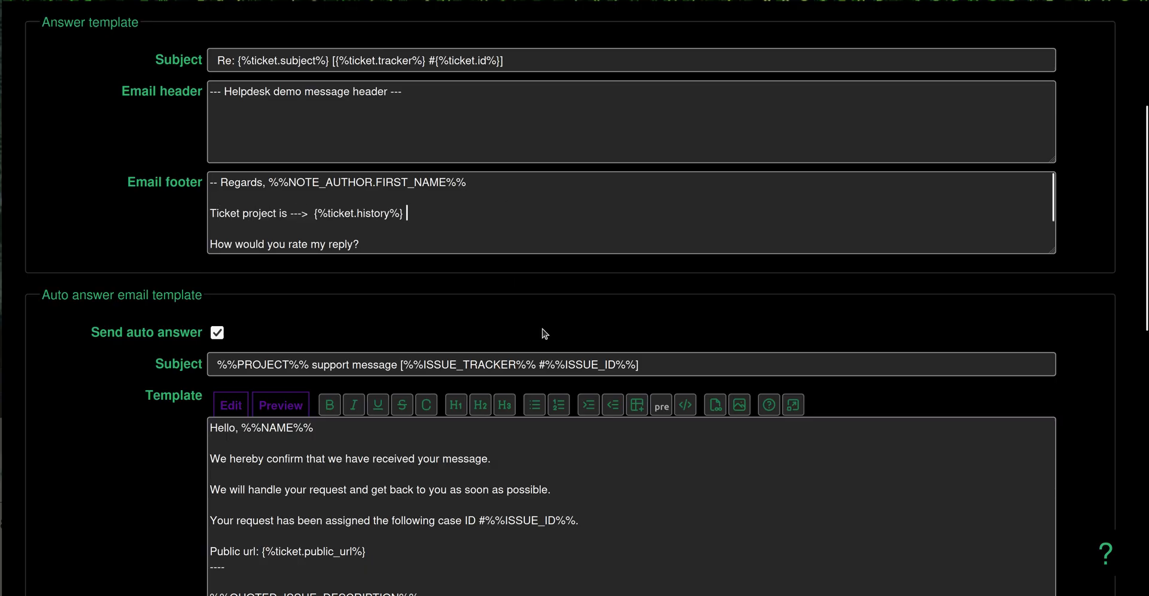
# Save the Helpdesk template settings and dismiss the birthday popup.
pyautogui.scroll(-8, 152, 456)
pyautogui.scroll(-3, 151, 456)
pyautogui.click(53, 521)
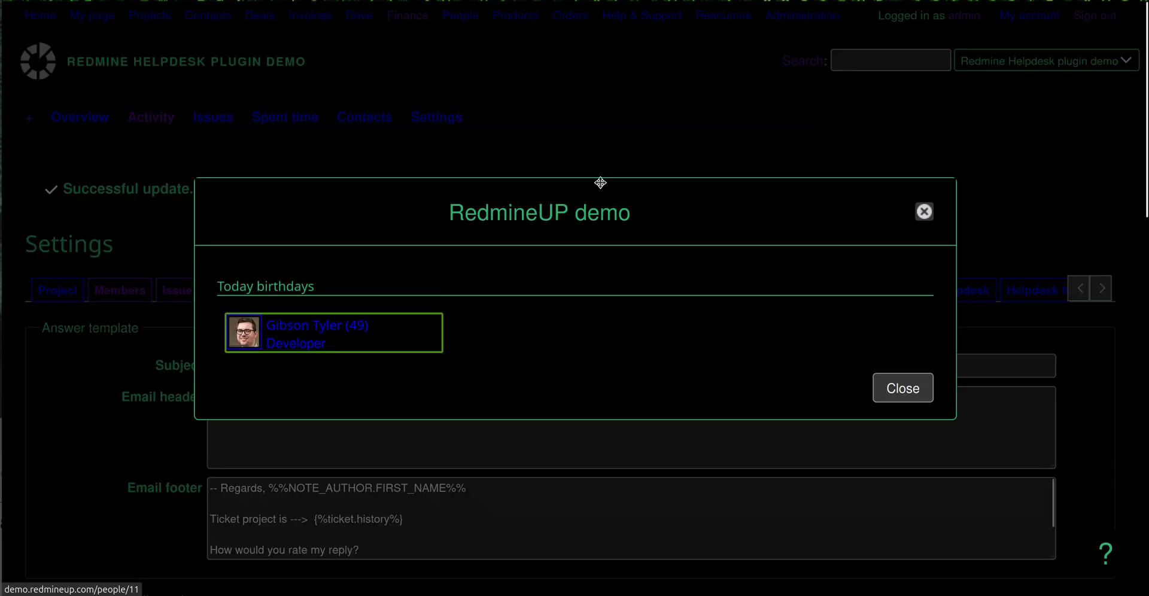
pyautogui.click(924, 212)
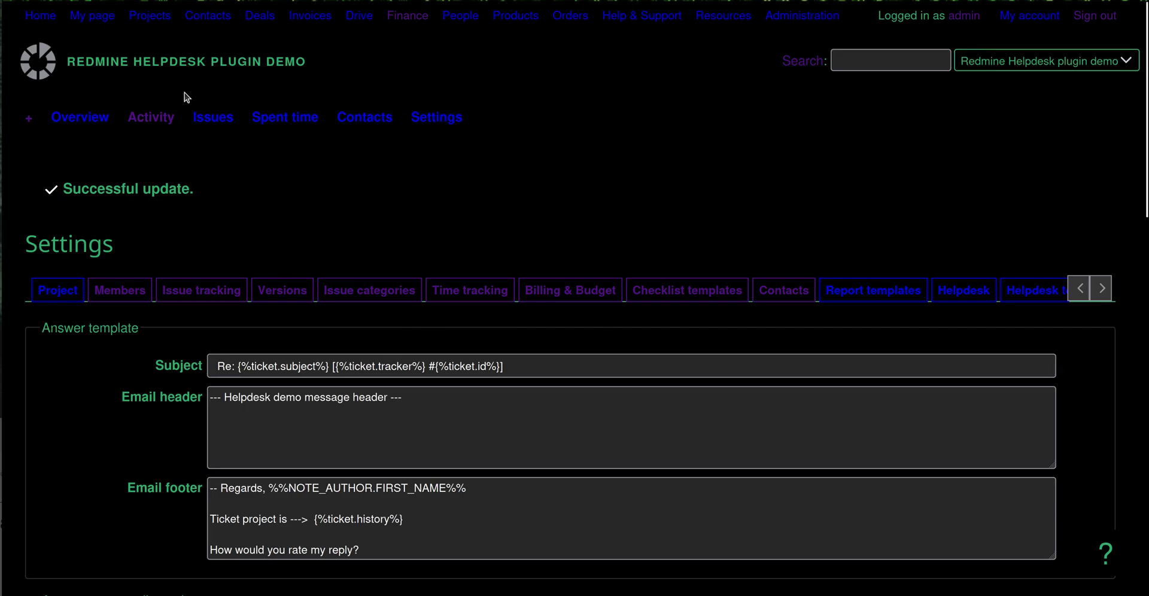
# List the project's issues with the status filter set to any.
pyautogui.click(213, 117)
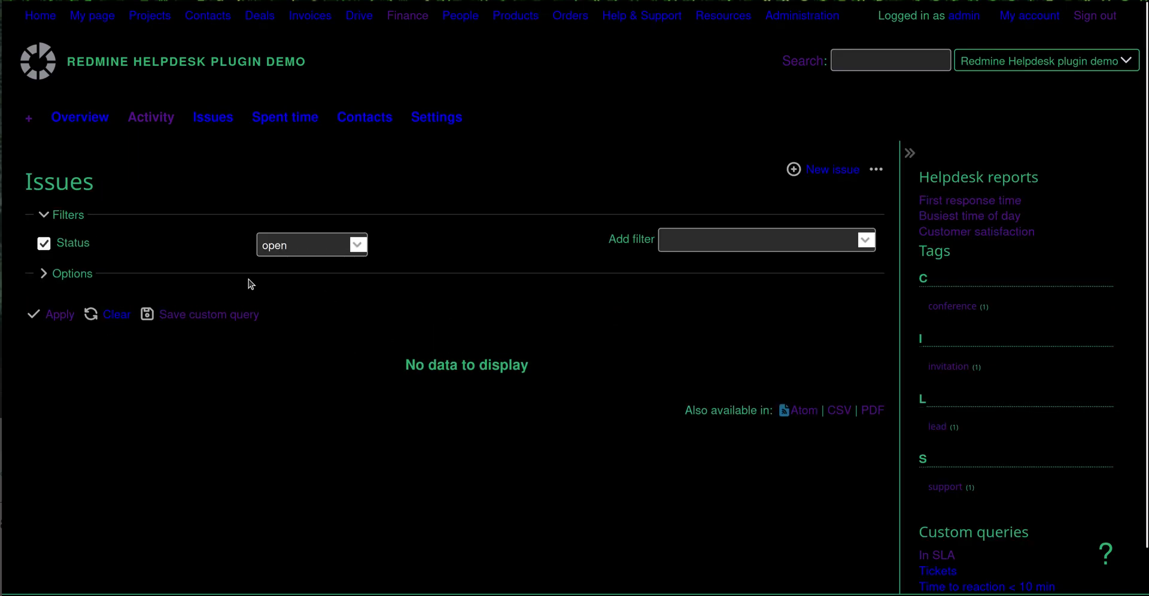
pyautogui.click(85, 274)
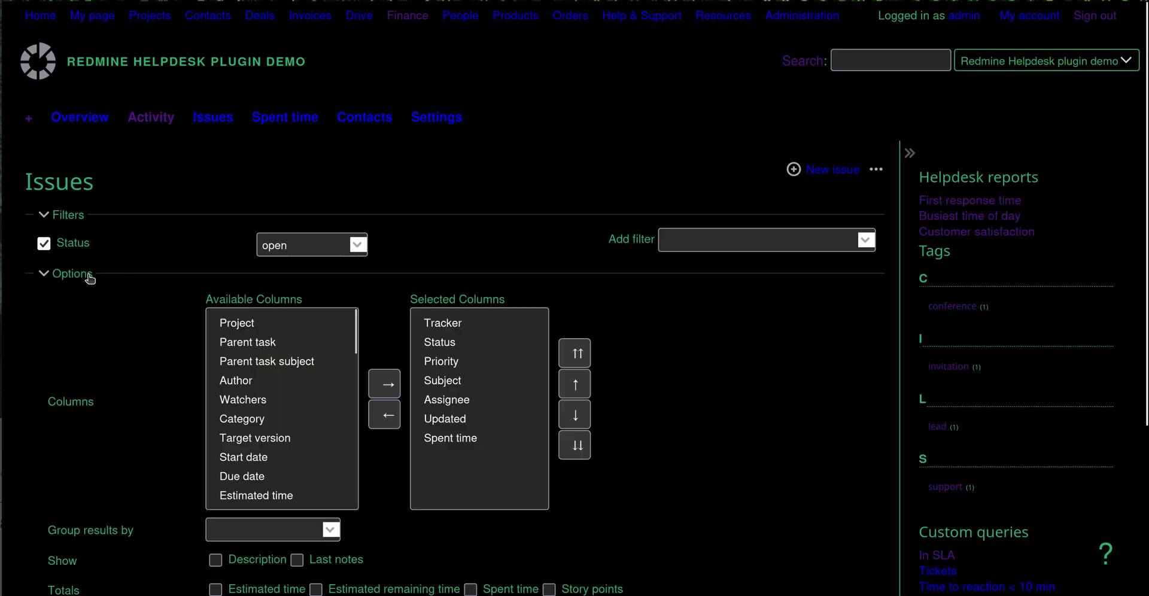
pyautogui.click(264, 243)
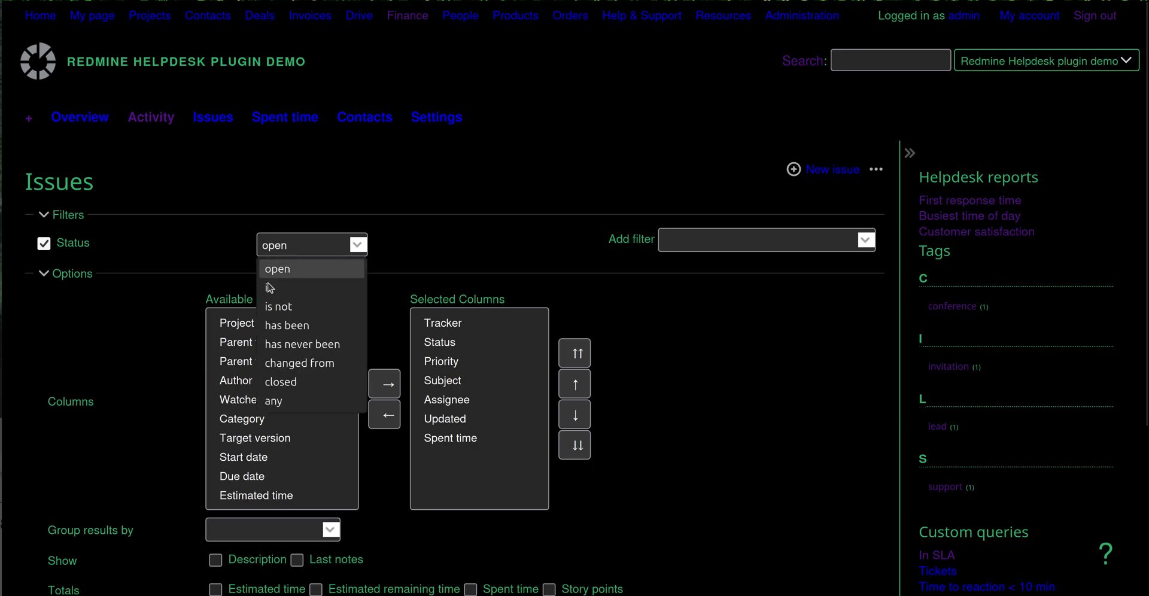
pyautogui.click(274, 400)
pyautogui.scroll(-3, 195, 457)
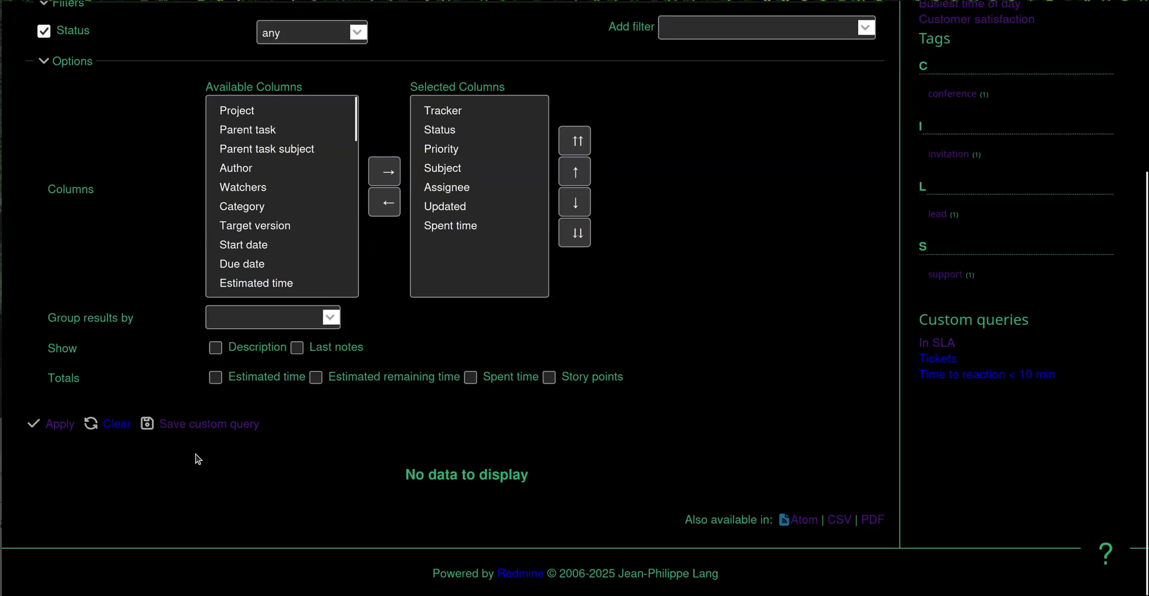
pyautogui.click(46, 430)
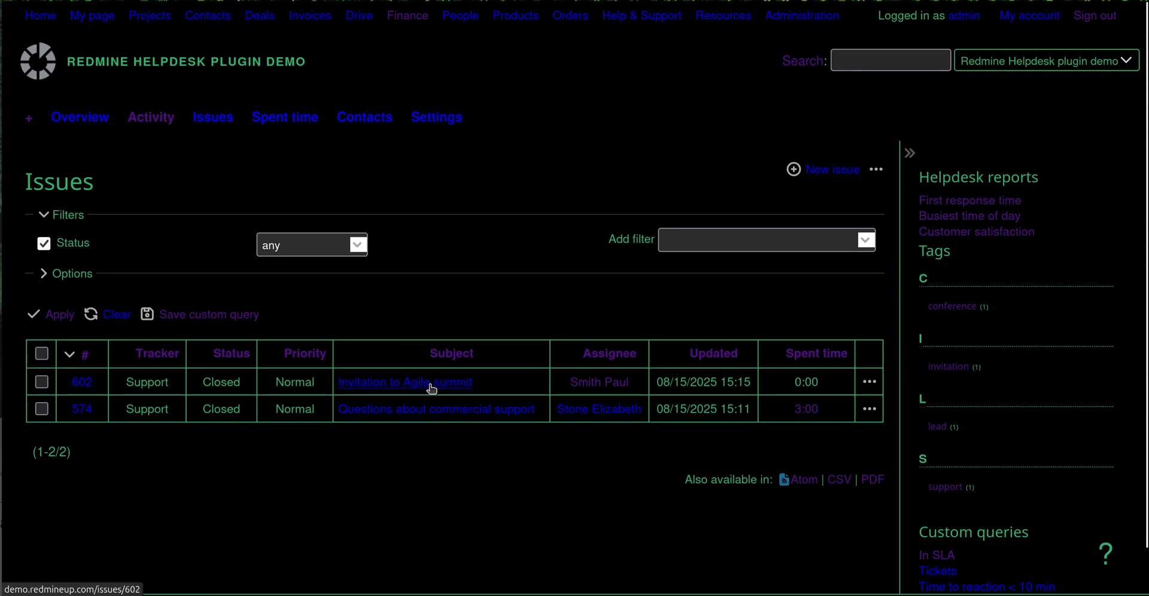
# Open the ticket "Invitation to Agile summit", start a reply and check how the "Ticket project is" footer line renders.
pyautogui.click(432, 388)
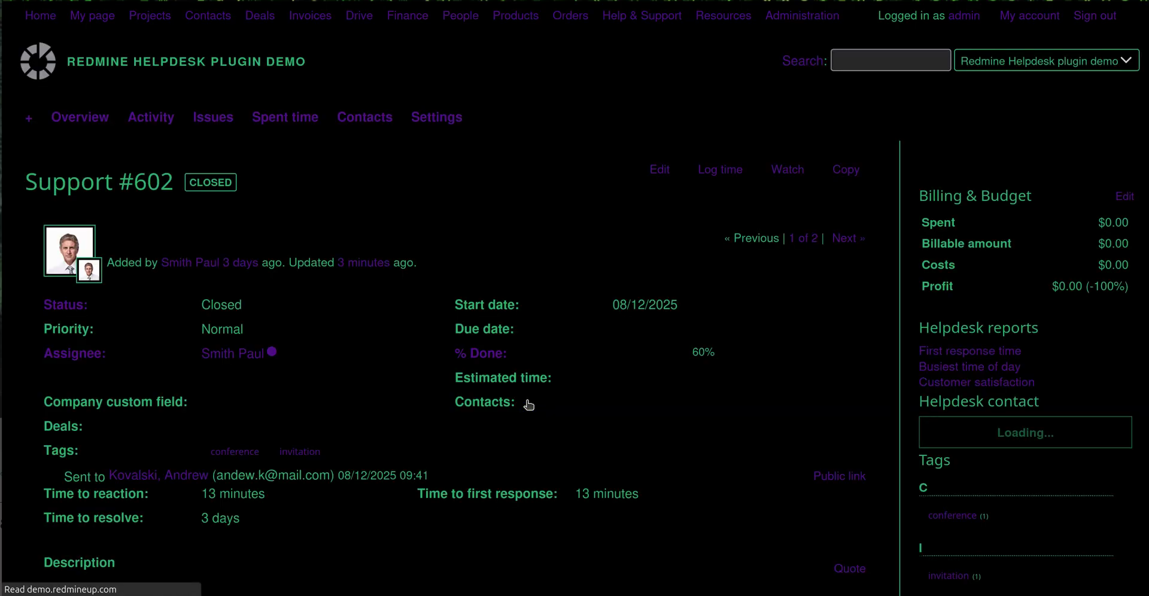
pyautogui.click(599, 179)
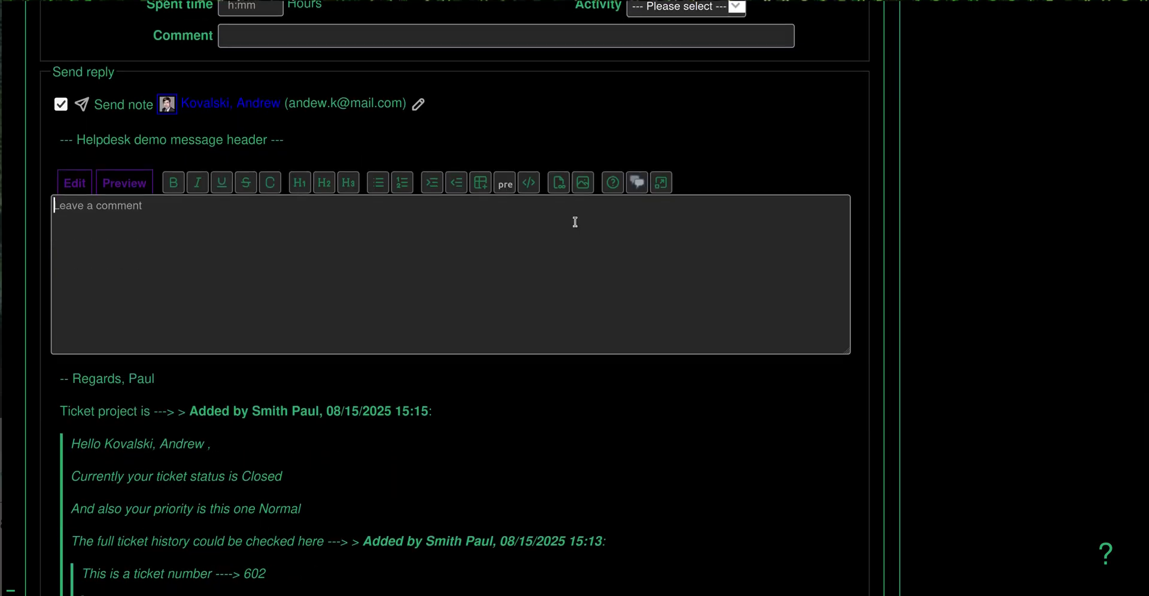
pyautogui.scroll(-15, 352, 273)
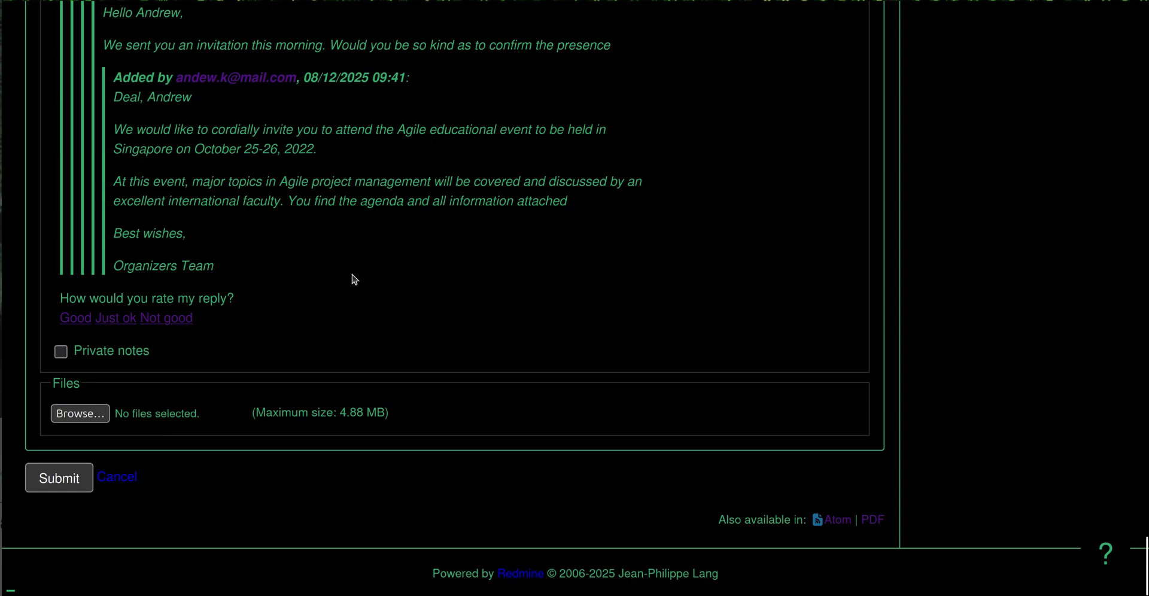
pyautogui.scroll(4, 354, 279)
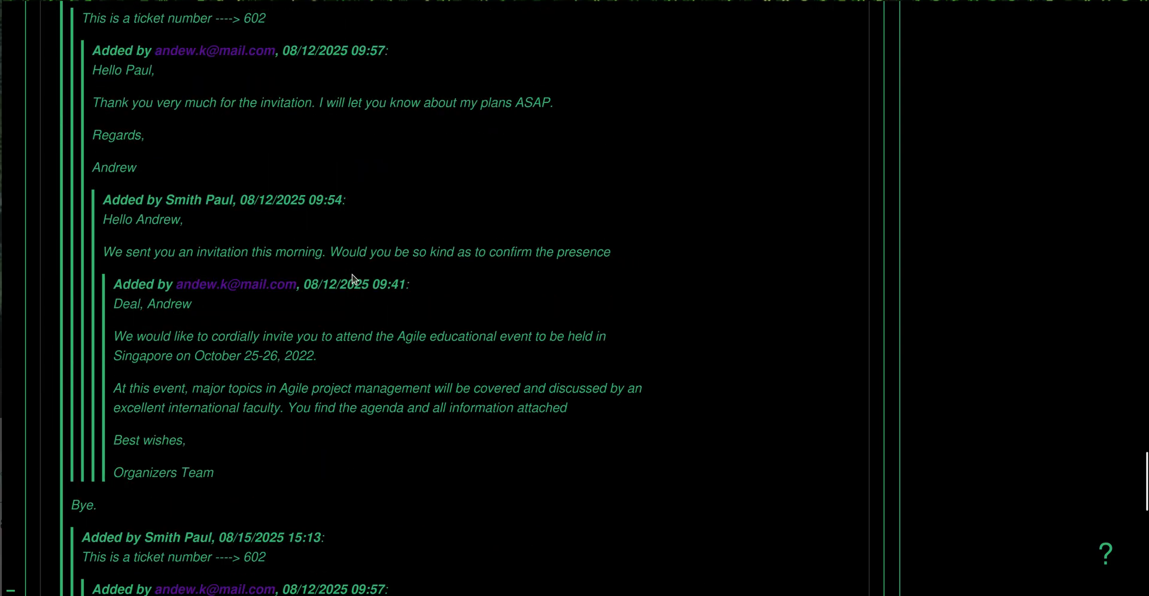
pyautogui.scroll(7, 354, 279)
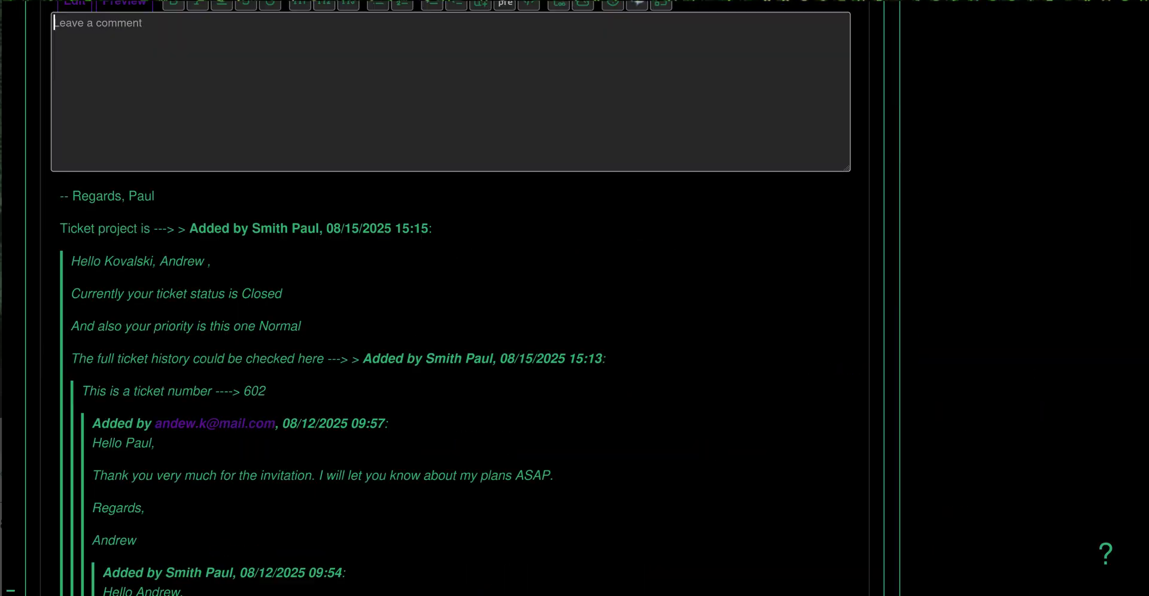
pyautogui.scroll(15, 610, 76)
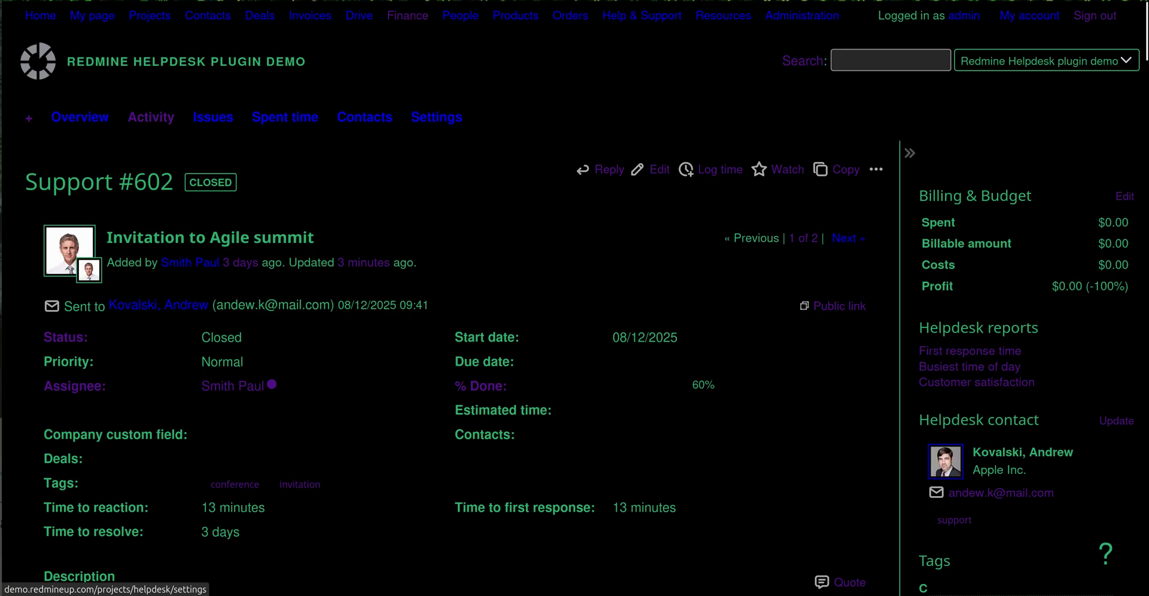
# Reopen the project's Helpdesk template settings and compare the email footer with the ticket's reply form.
pyautogui.click(437, 117)
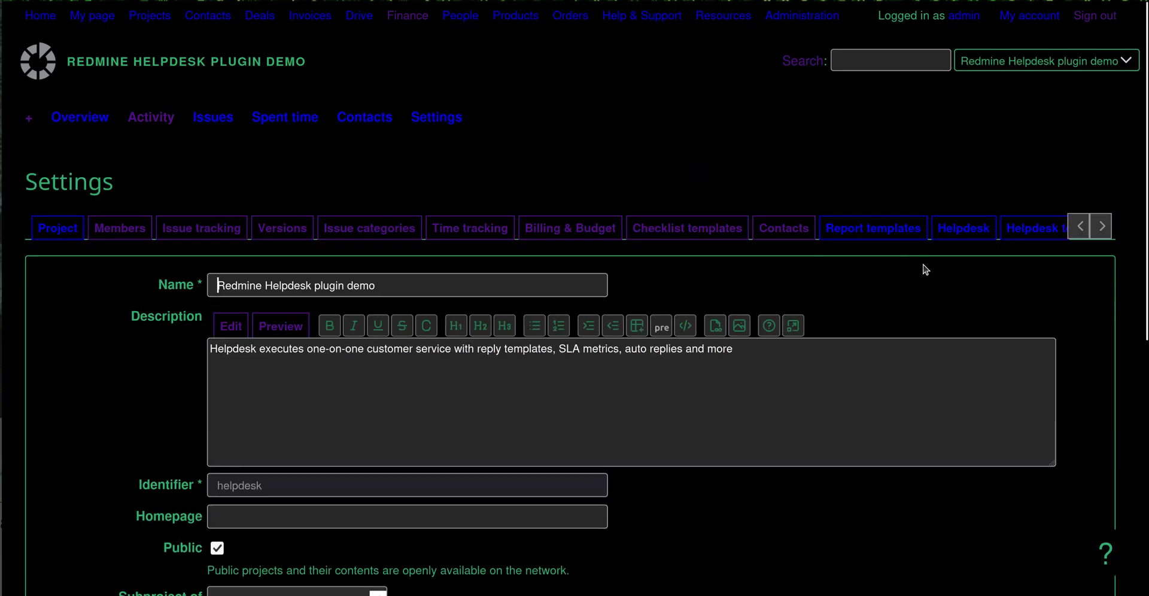
pyautogui.click(1042, 231)
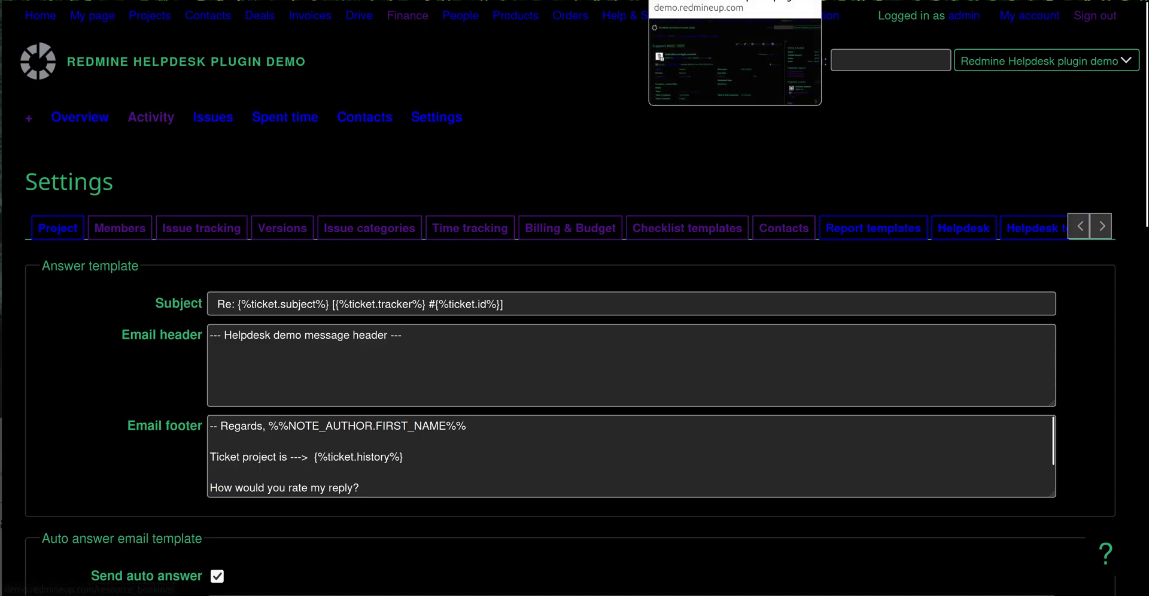
pyautogui.click(712, 0)
pyautogui.scroll(-10, 565, 218)
pyautogui.scroll(-20, 564, 219)
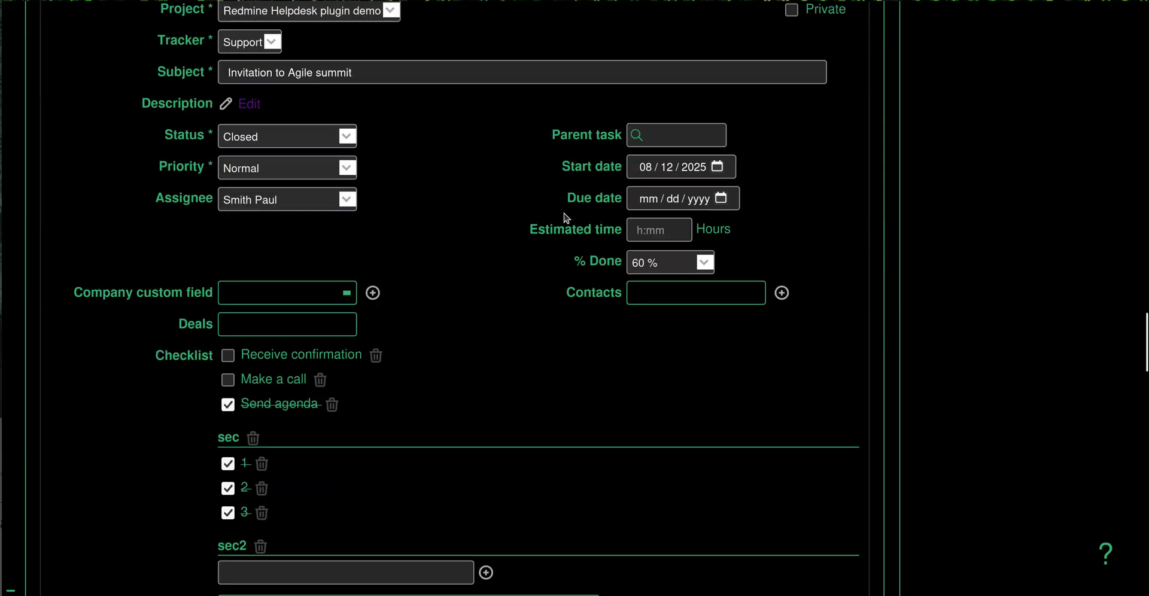
pyautogui.scroll(10, 564, 218)
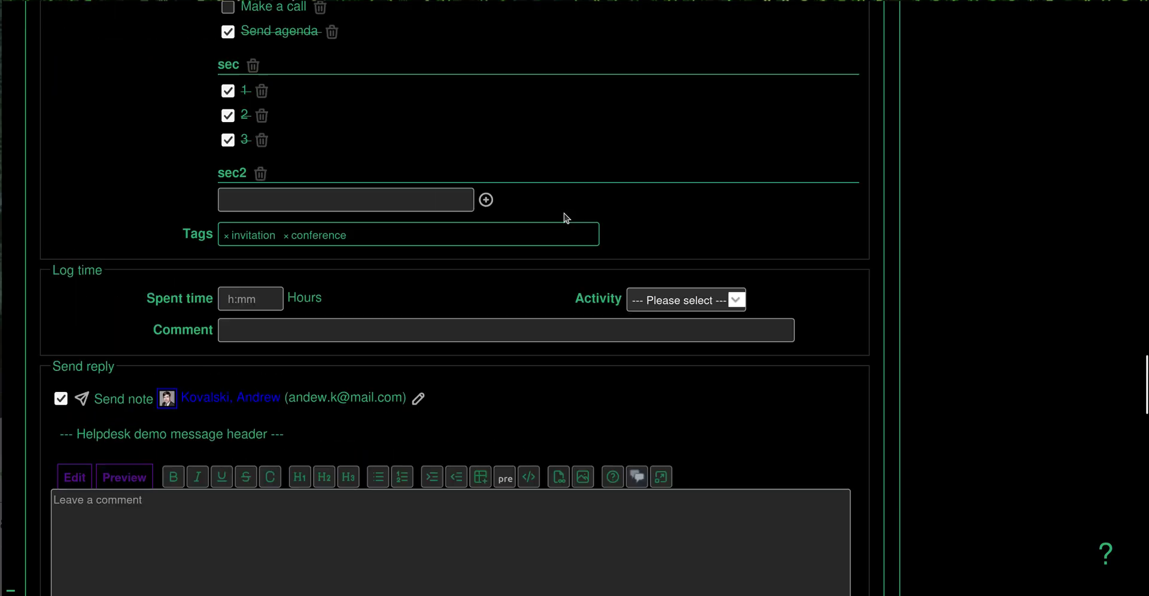
pyautogui.scroll(-10, 564, 219)
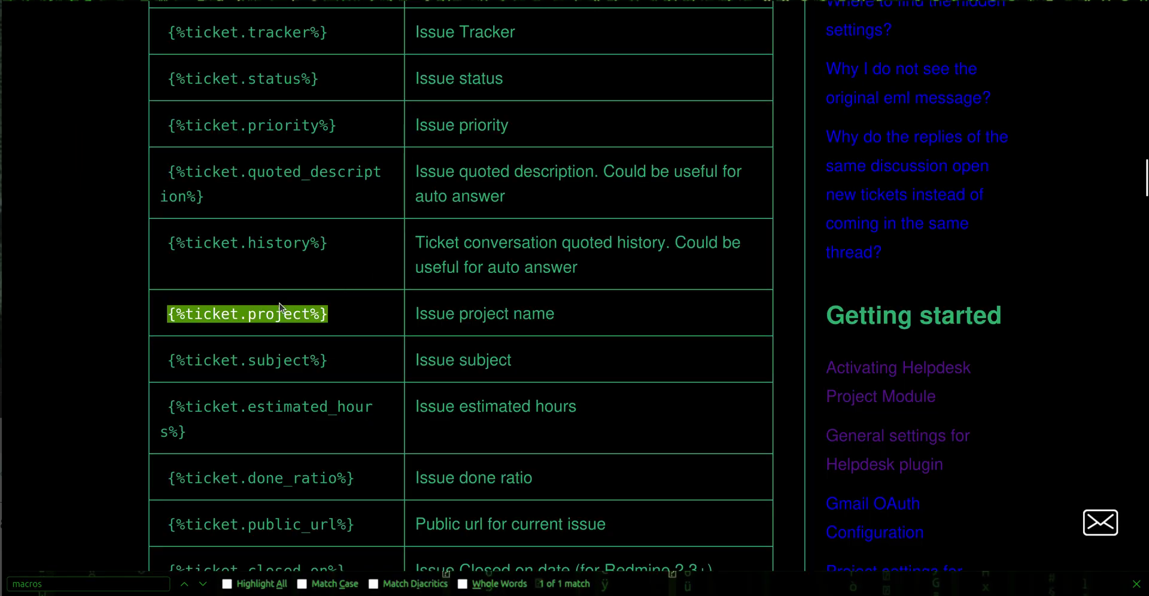
# Copy {%ticket.project%} from the Macros article and use it to replace {%ticket.history%} in the answer template's email footer.
pyautogui.rightClick(280, 307)
pyautogui.click(299, 319)
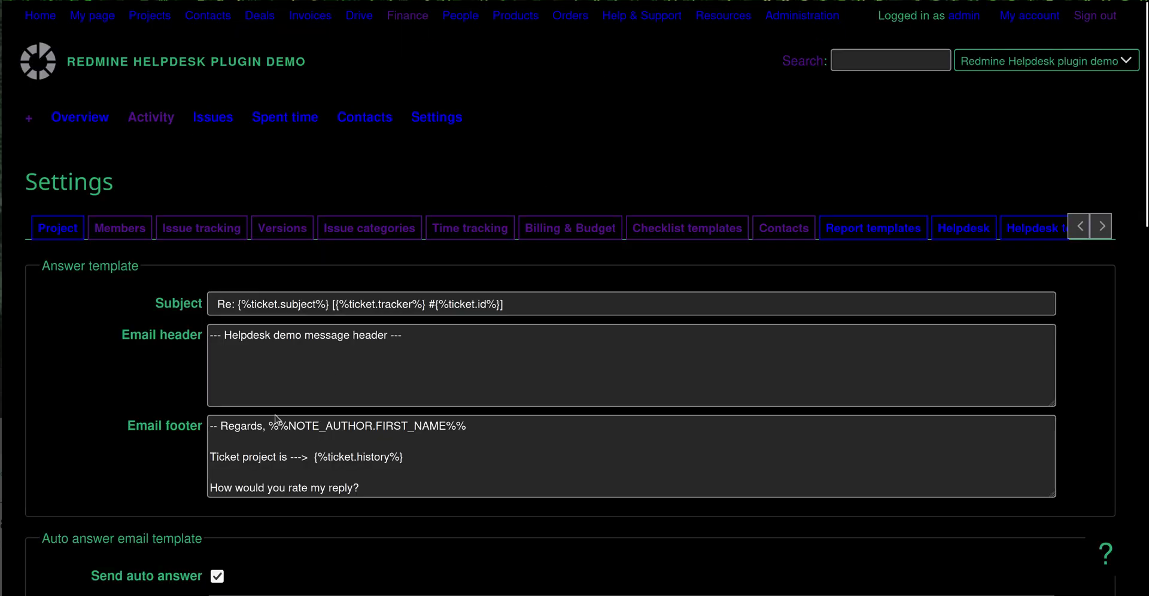
pyautogui.moveTo(314, 458); pyautogui.dragTo(405, 458)
pyautogui.write('{%ticket.project%}')
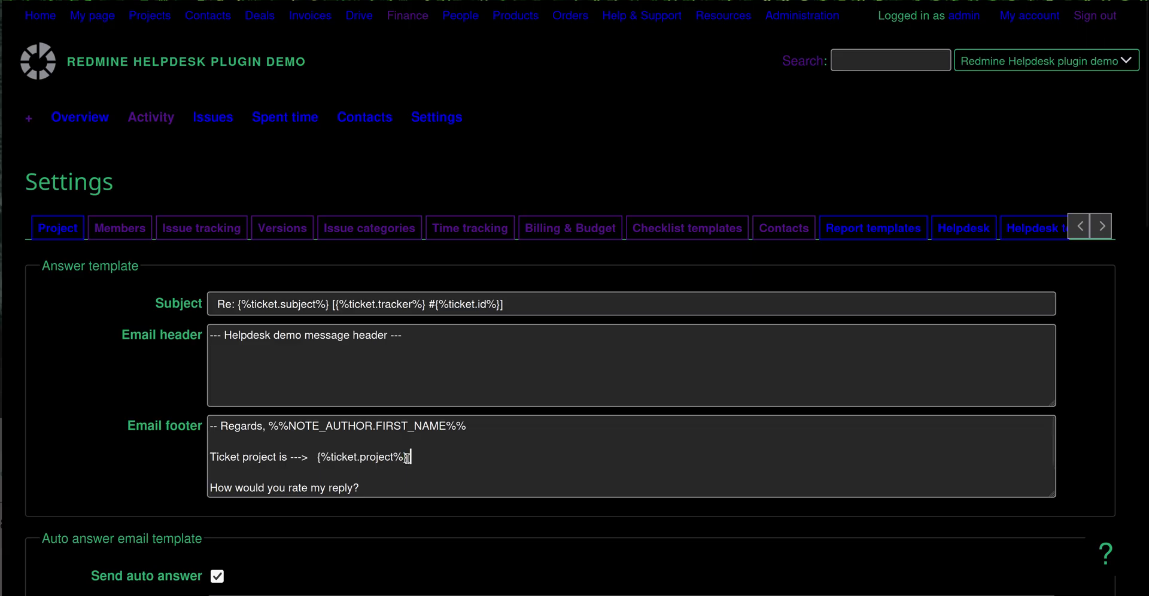
# Save the Helpdesk answer template, reload the "Invitation to Agile summit" ticket and start a reply to check the footer's project line.
pyautogui.scroll(-15, 46, 519)
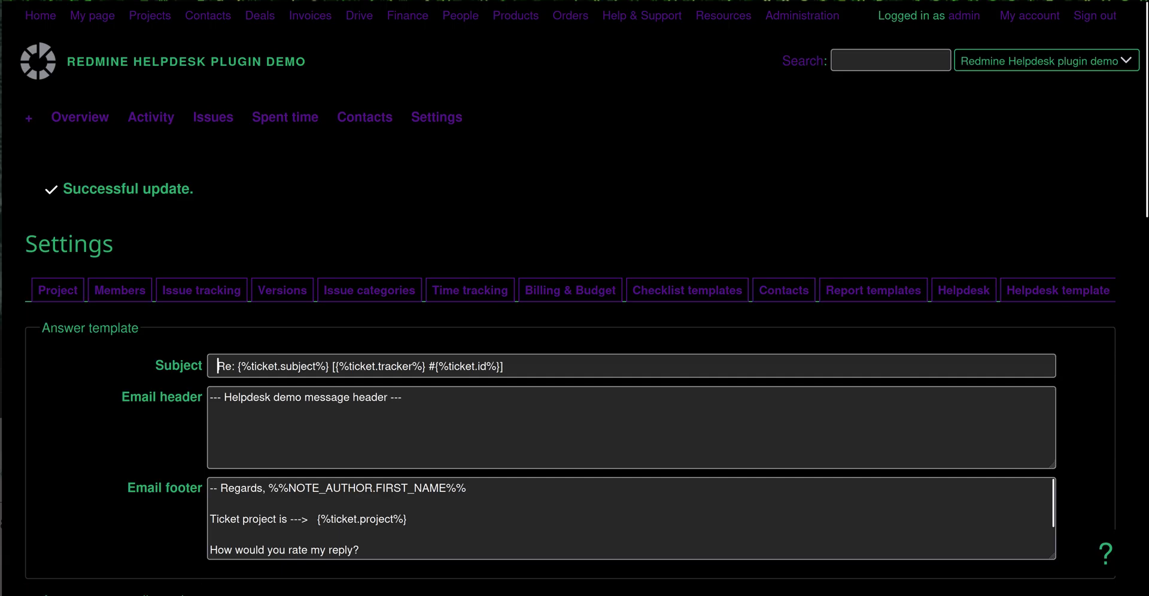
pyautogui.click(697, 1)
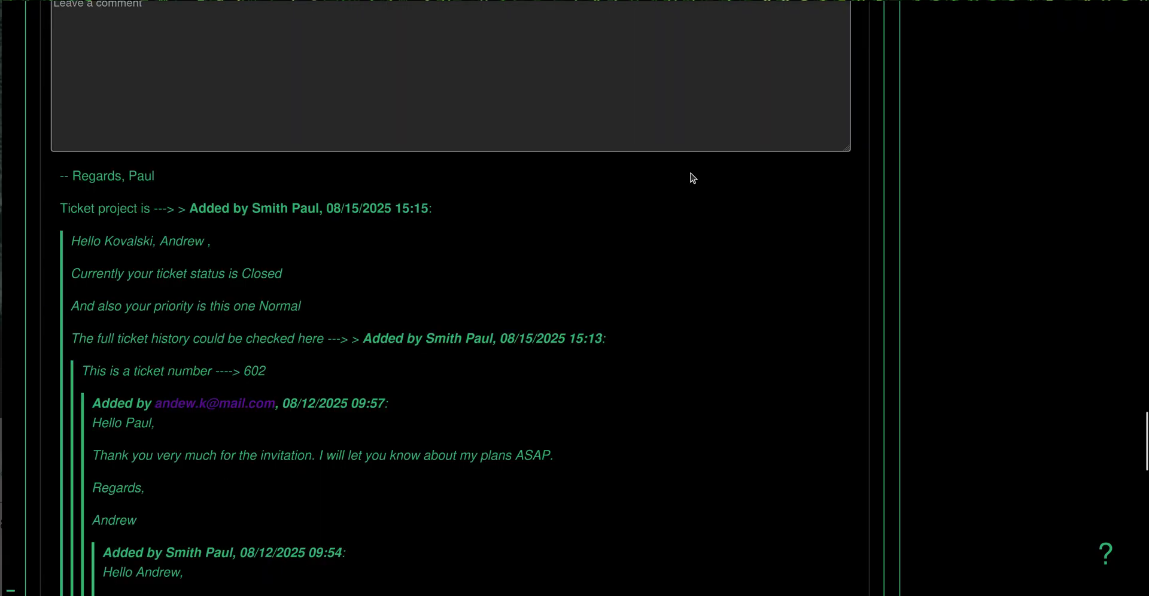
pyautogui.press('F5')
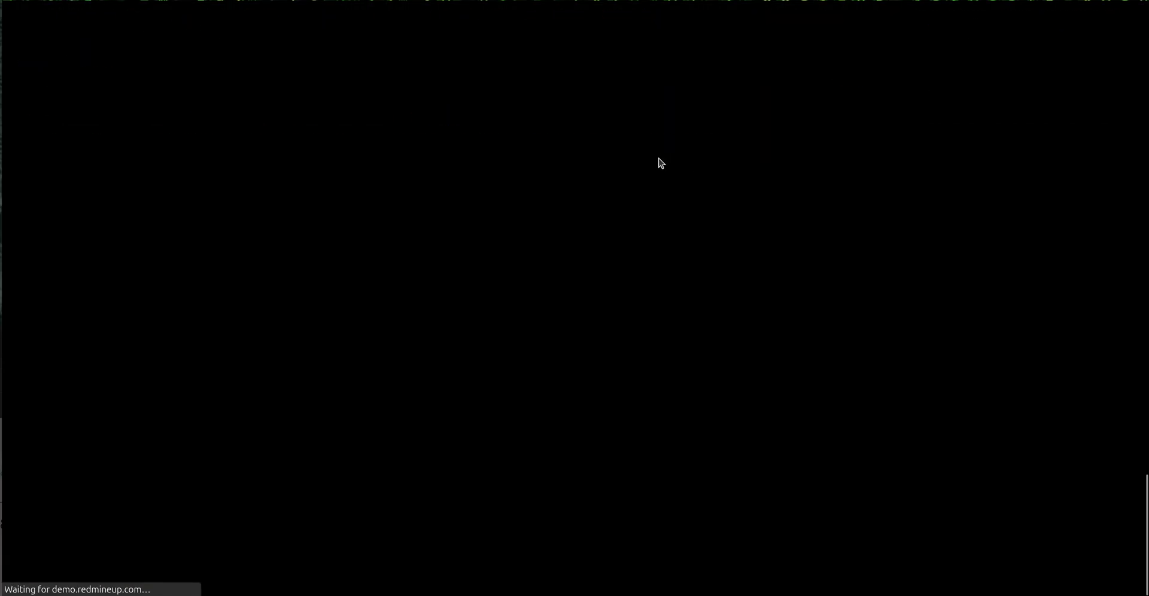
pyautogui.click(599, 507)
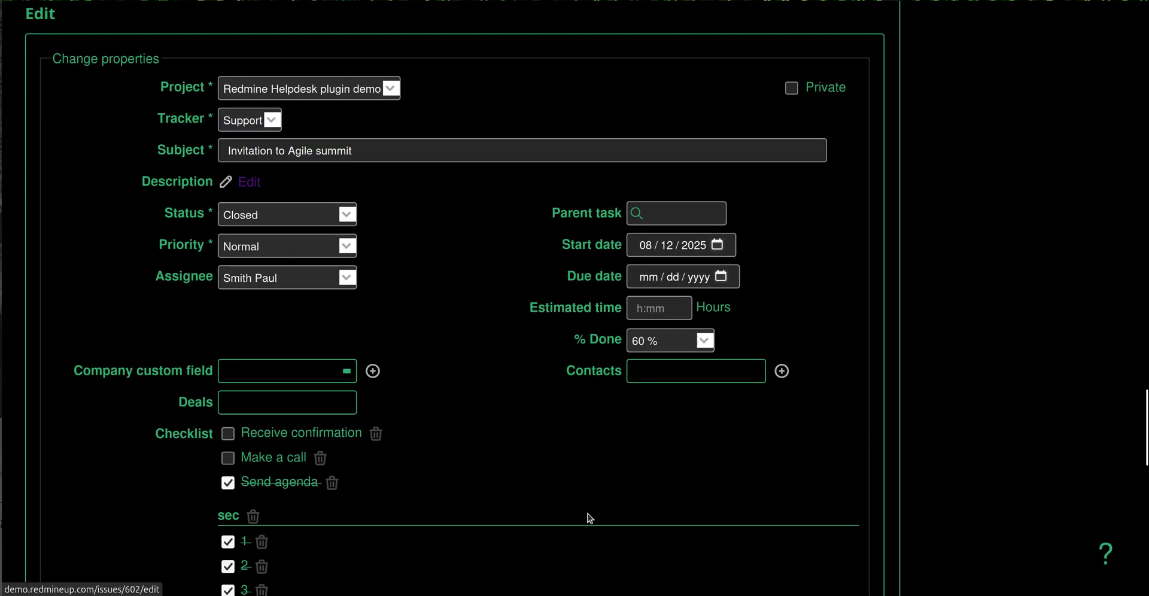
pyautogui.scroll(-10, 590, 518)
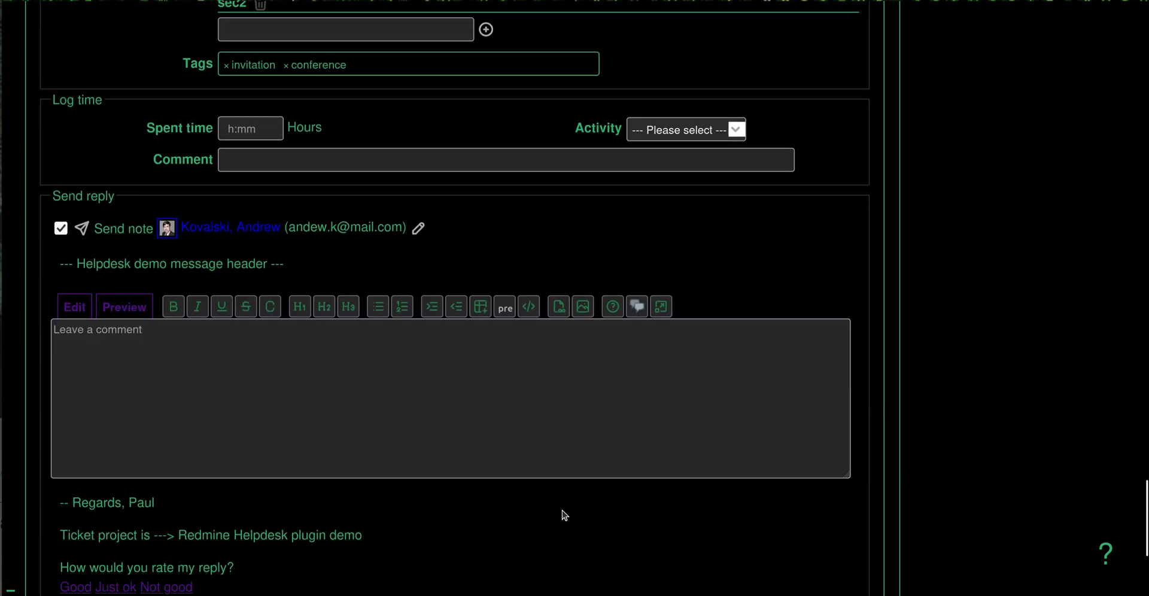
pyautogui.scroll(-2, 563, 515)
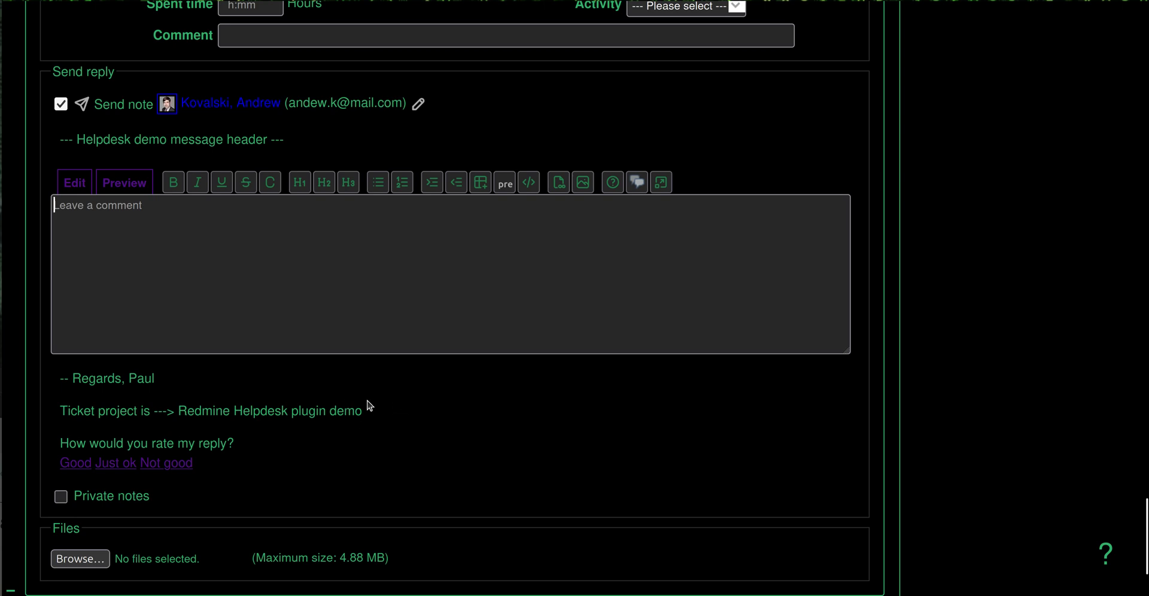
pyautogui.scroll(20, 368, 406)
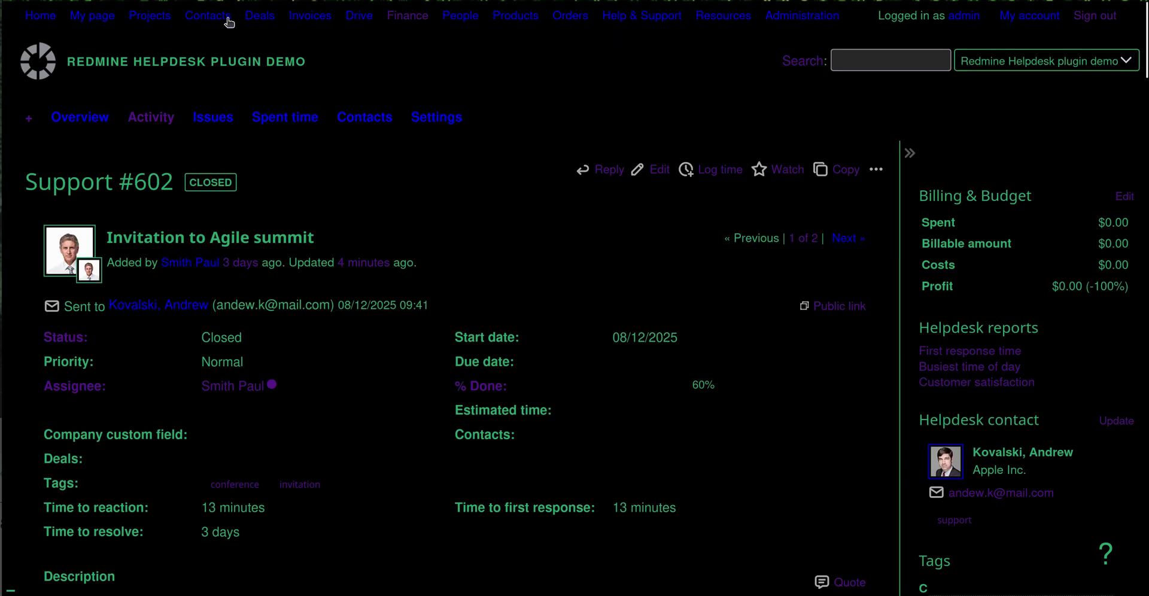
pyautogui.scroll(-20, 172, 227)
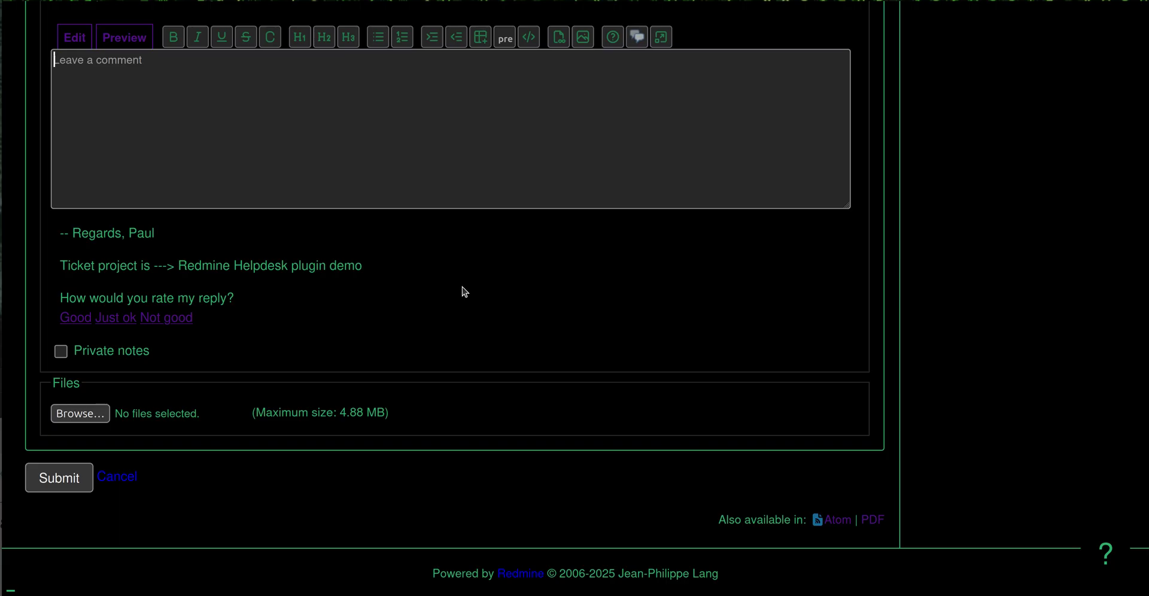
pyautogui.scroll(4, 462, 292)
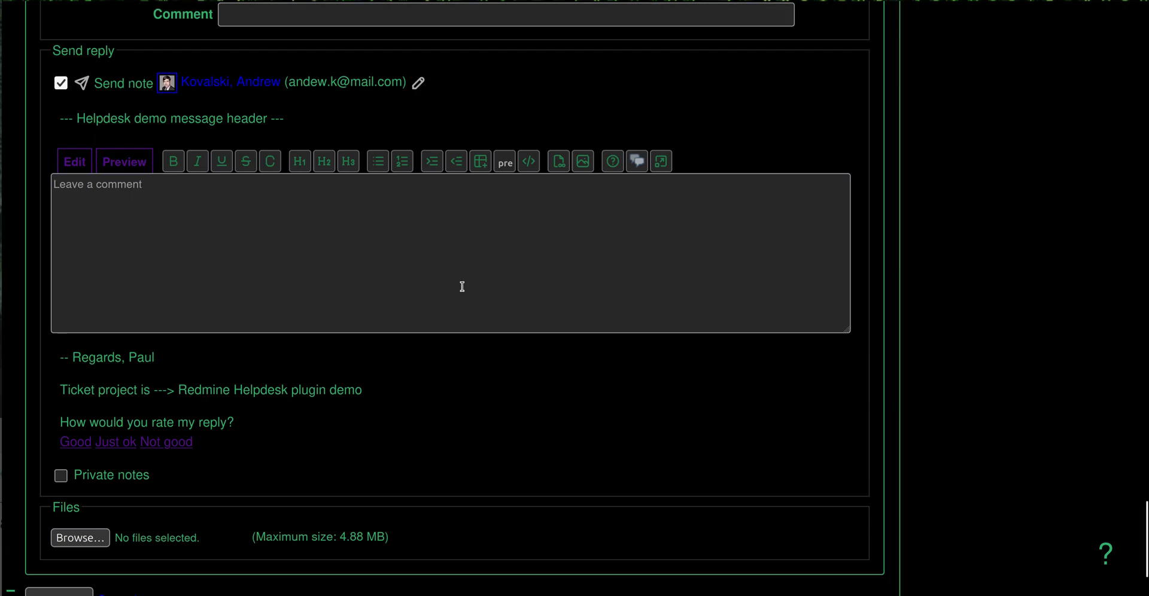
# Examine the list of canned responses available for the ticket reply.
pyautogui.click(637, 161)
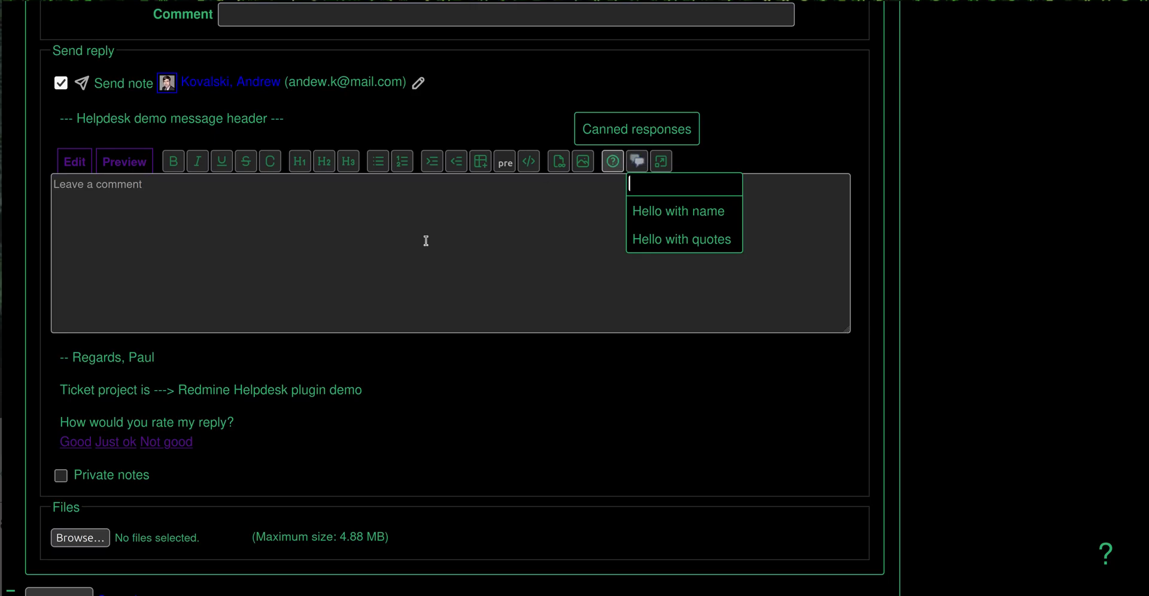
pyautogui.click(225, 392)
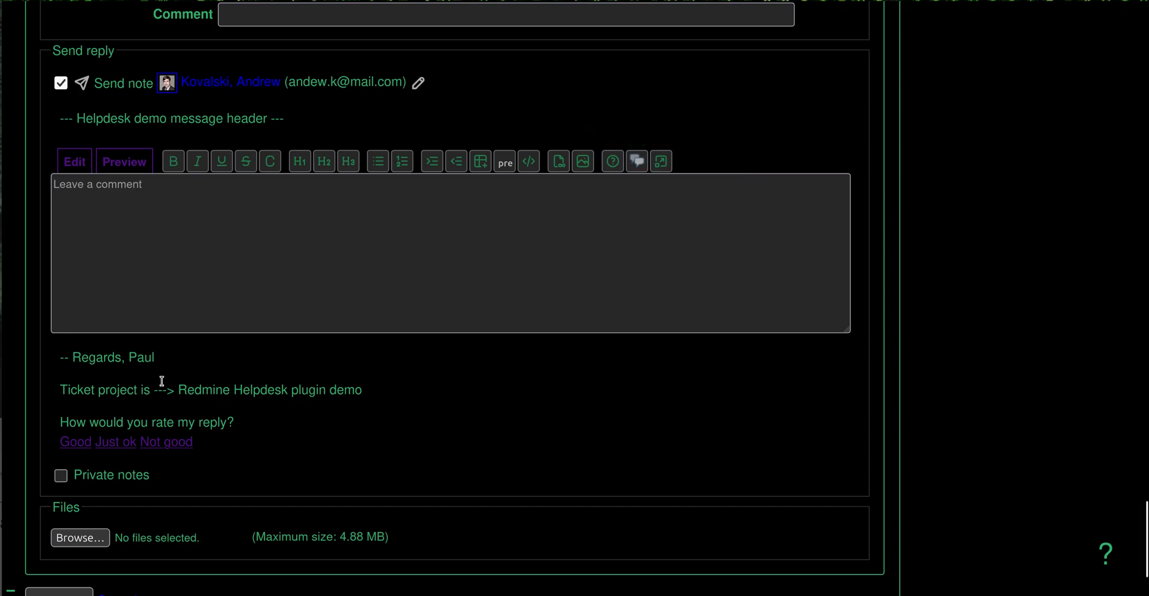
pyautogui.click(637, 171)
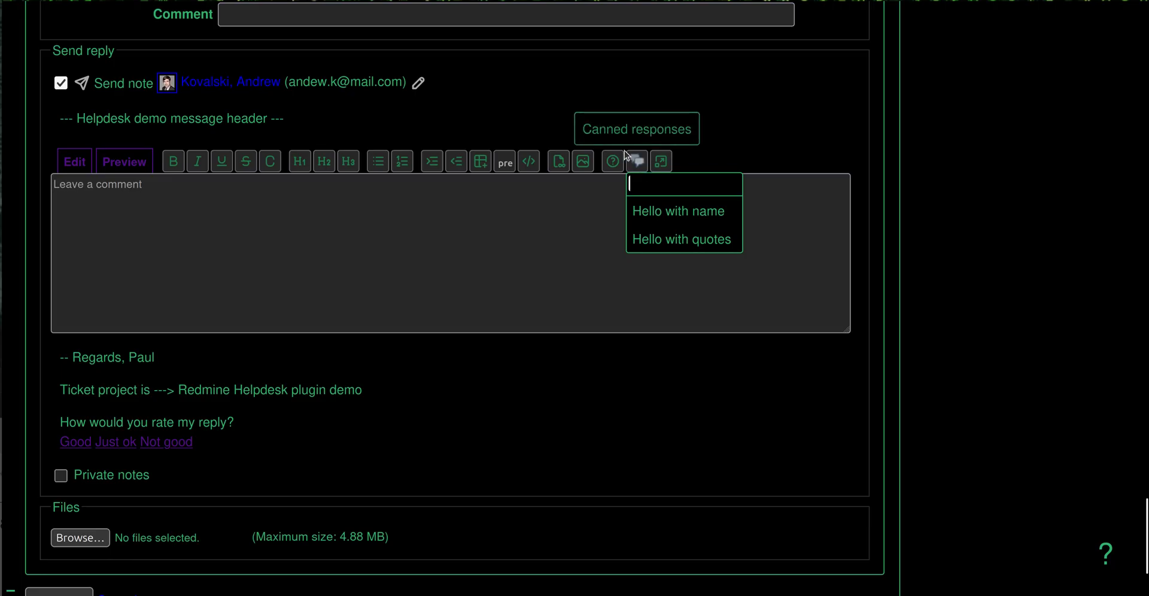
pyautogui.click(471, 237)
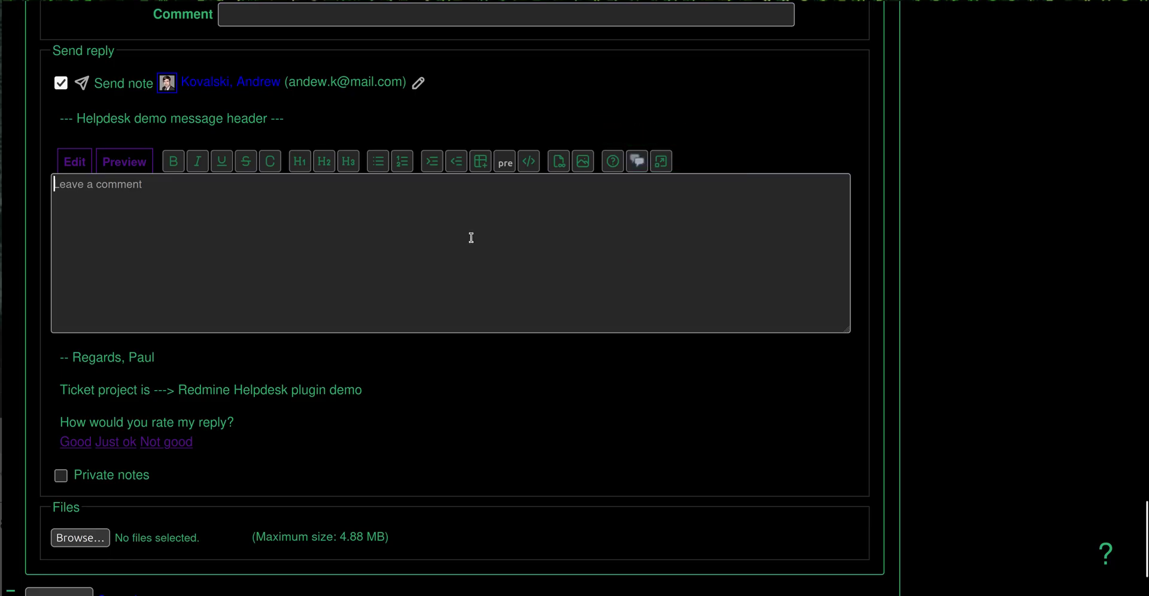
pyautogui.click(639, 168)
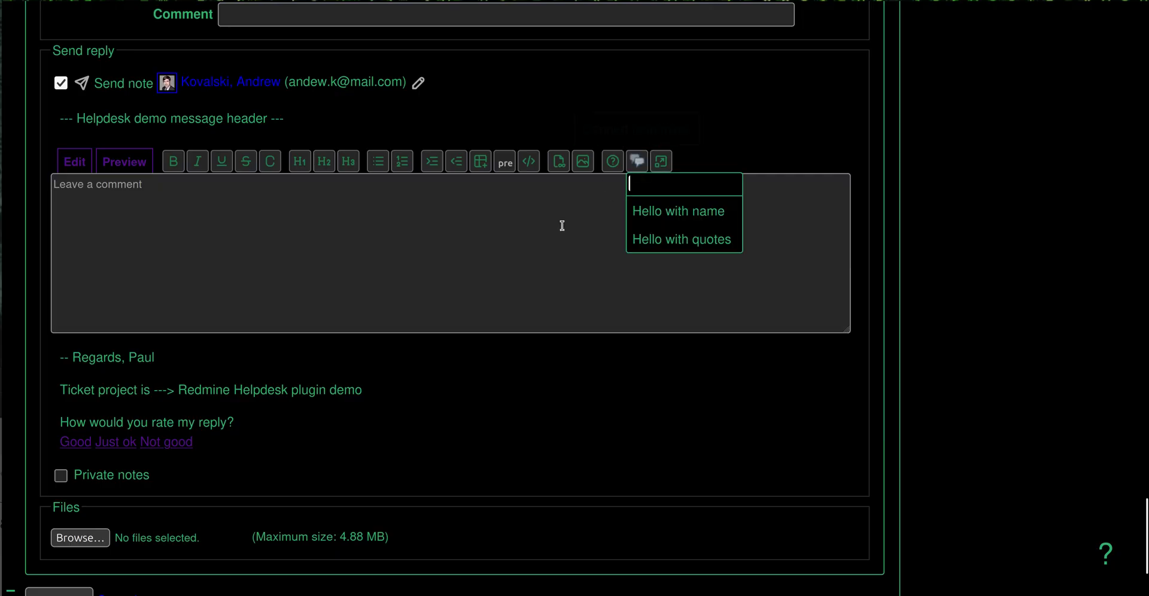
# Open the canned responses list in the project's settings.
pyautogui.scroll(5, 562, 226)
pyautogui.scroll(10, 562, 229)
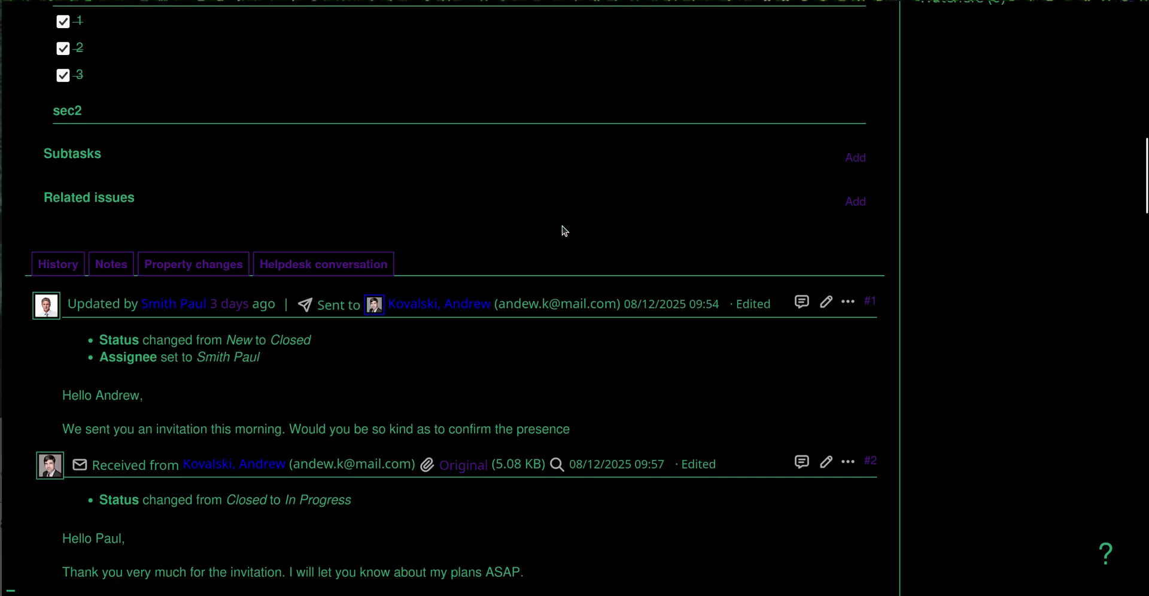
pyautogui.scroll(10, 562, 230)
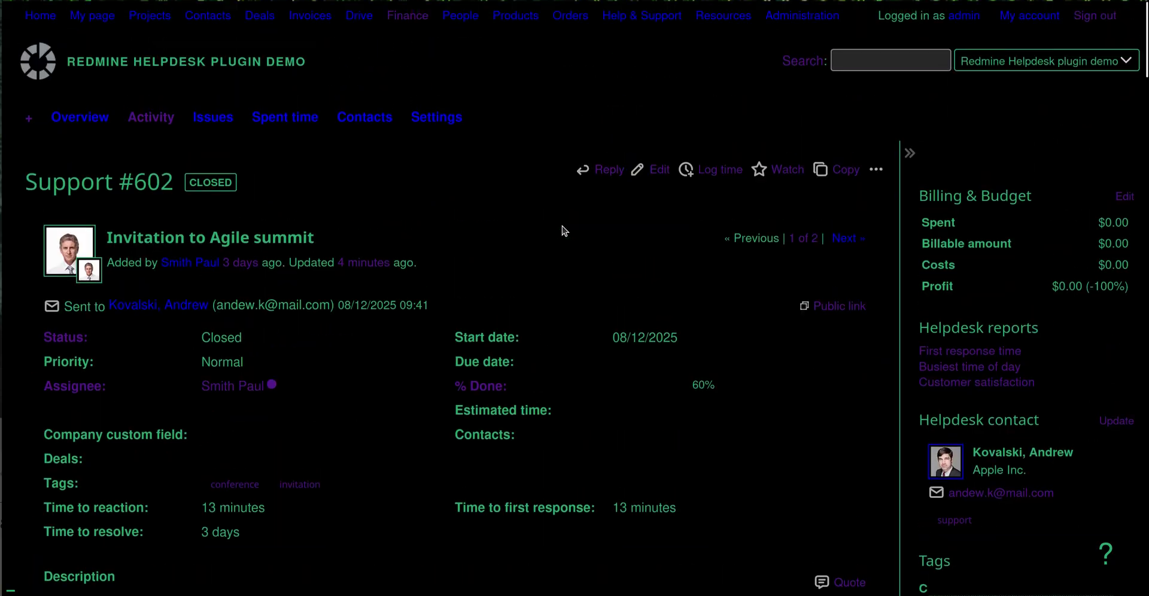
pyautogui.click(441, 113)
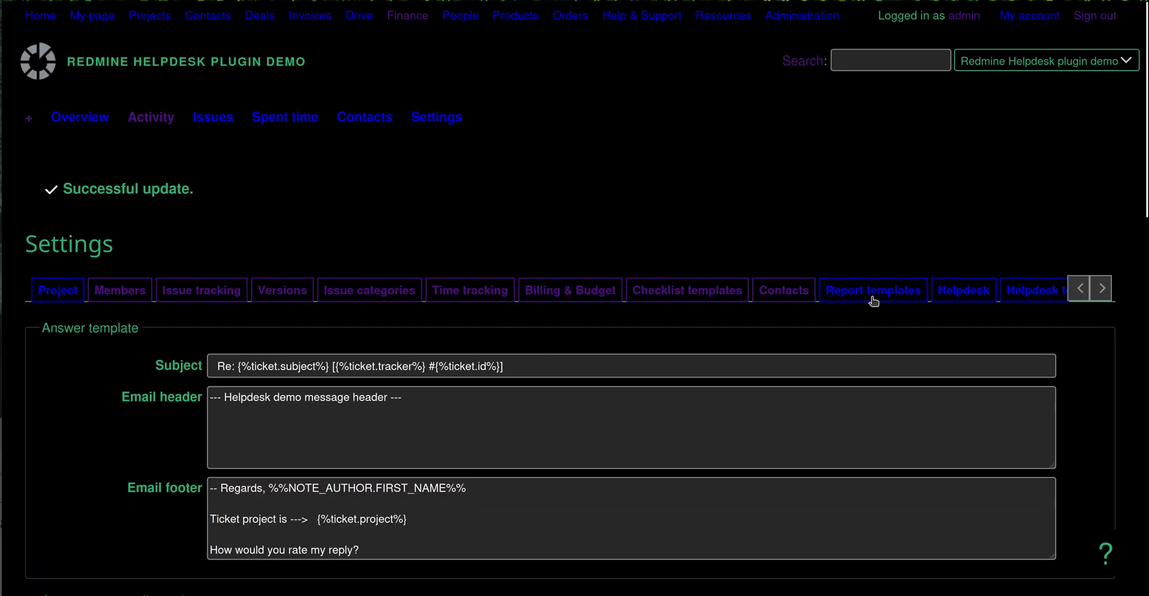
pyautogui.click(1102, 288)
pyautogui.click(1102, 289)
pyautogui.click(1102, 288)
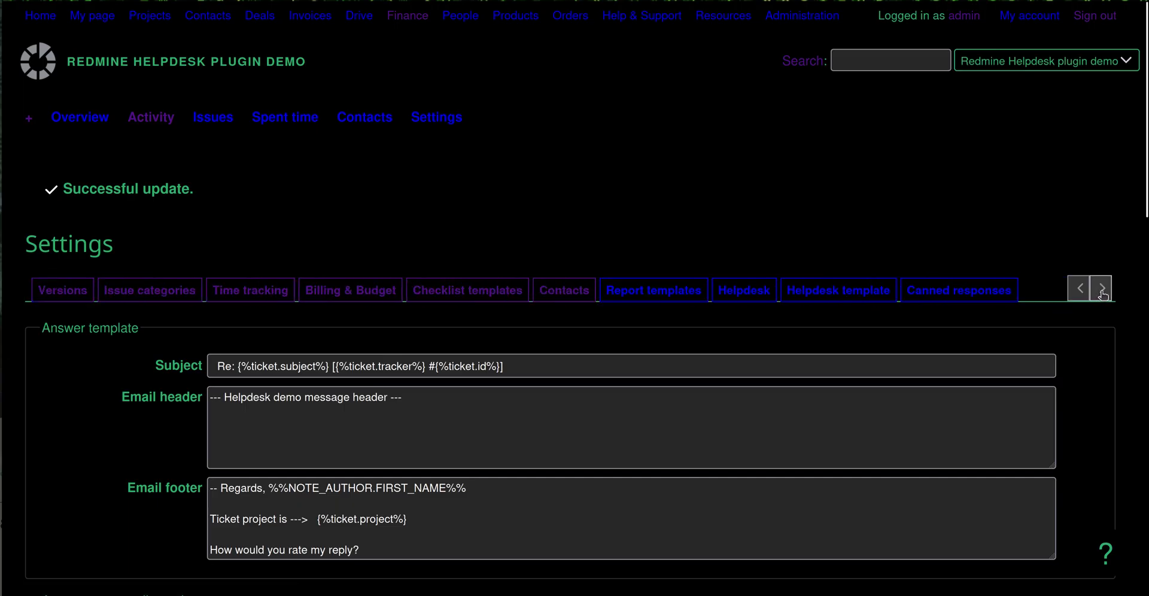
pyautogui.click(931, 297)
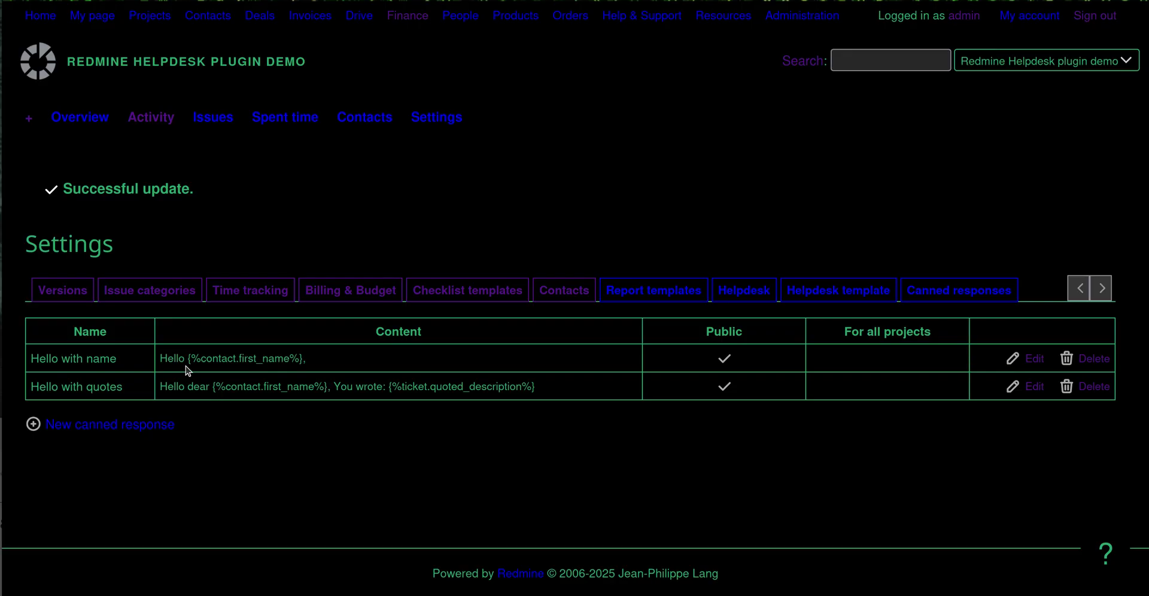
# Start a new canned response named "Marilyn Manson" and make it public and available for all projects.
pyautogui.click(103, 426)
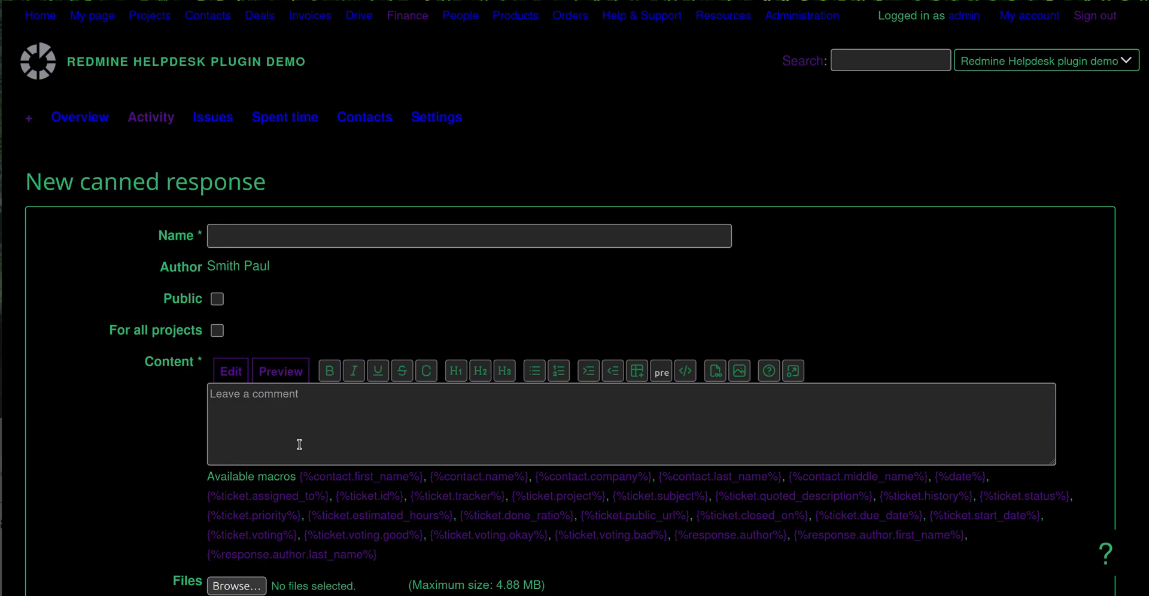
pyautogui.write('Marilyn Manson')
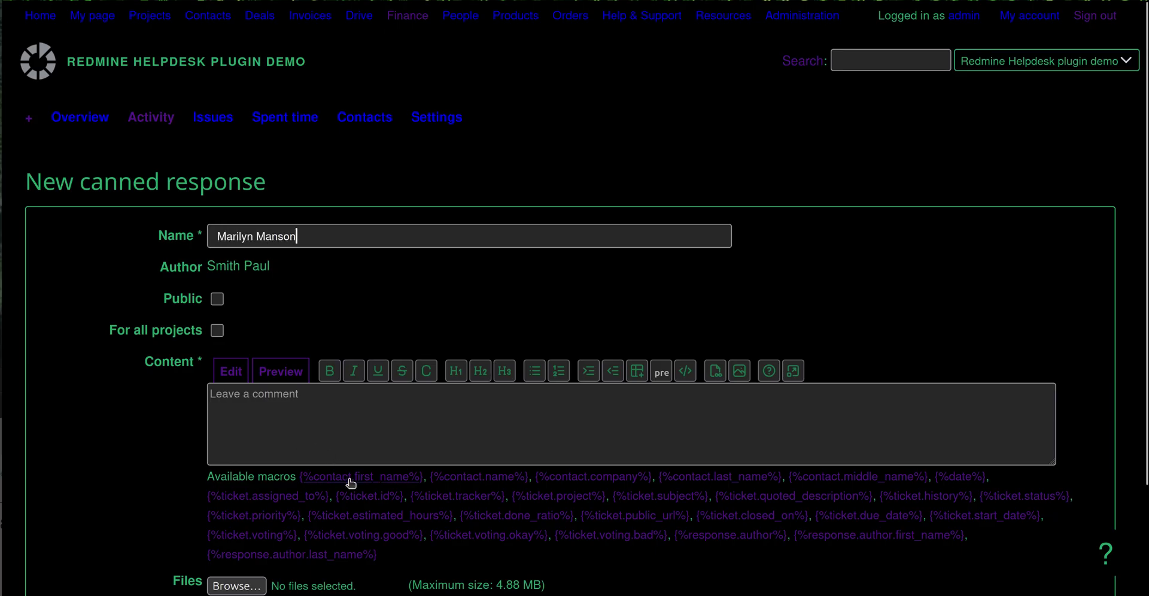
pyautogui.click(218, 331)
pyautogui.click(217, 300)
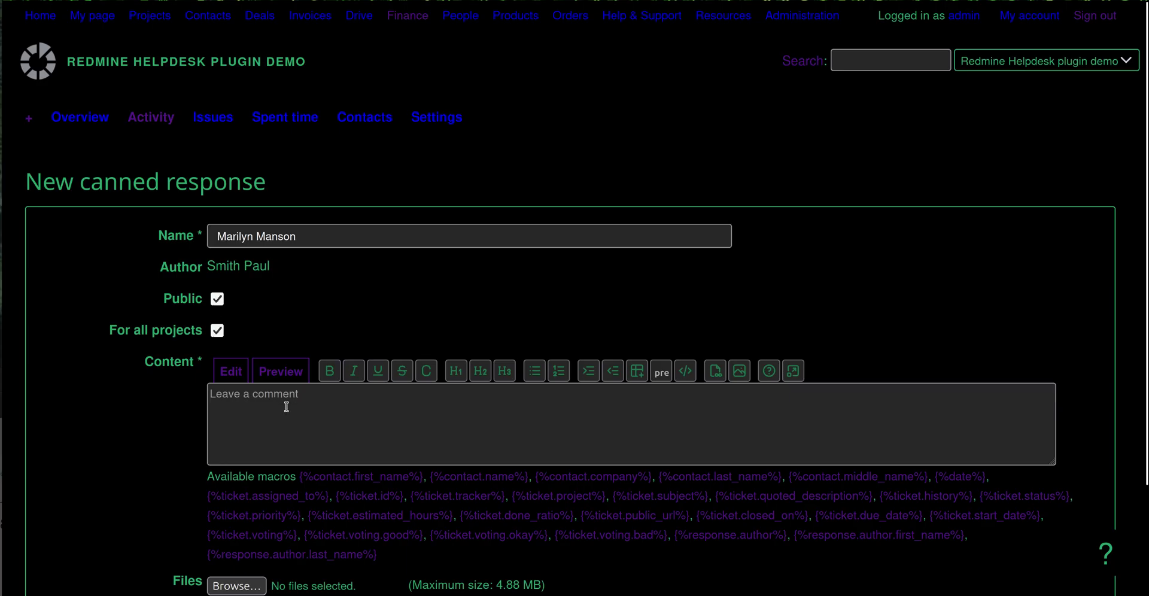
pyautogui.click(293, 410)
pyautogui.scroll(-2, 344, 498)
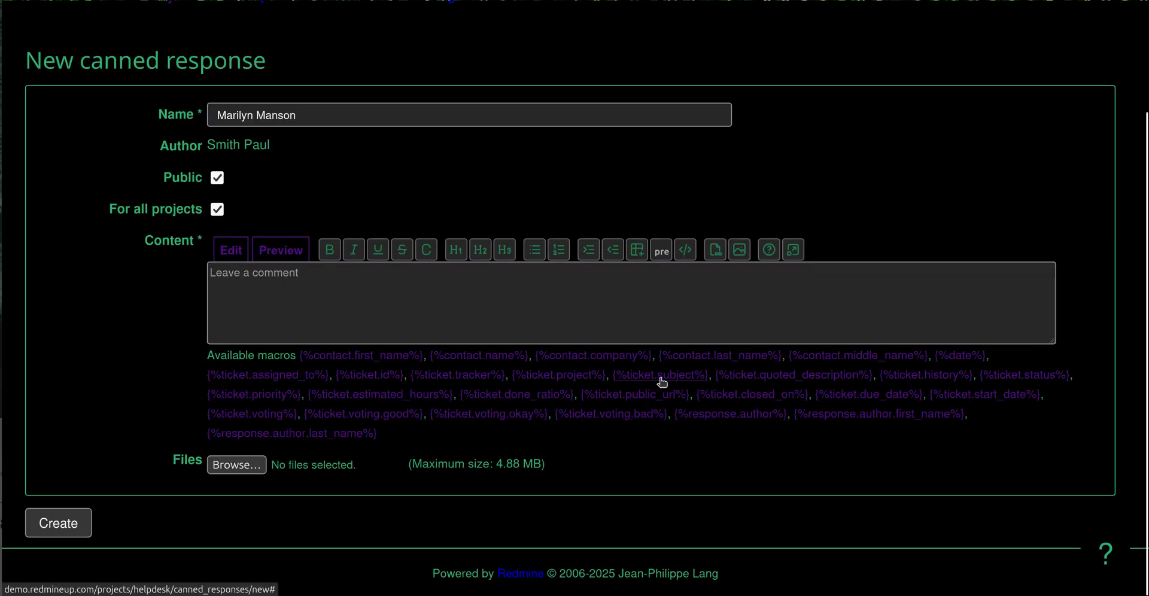
pyautogui.click(662, 381)
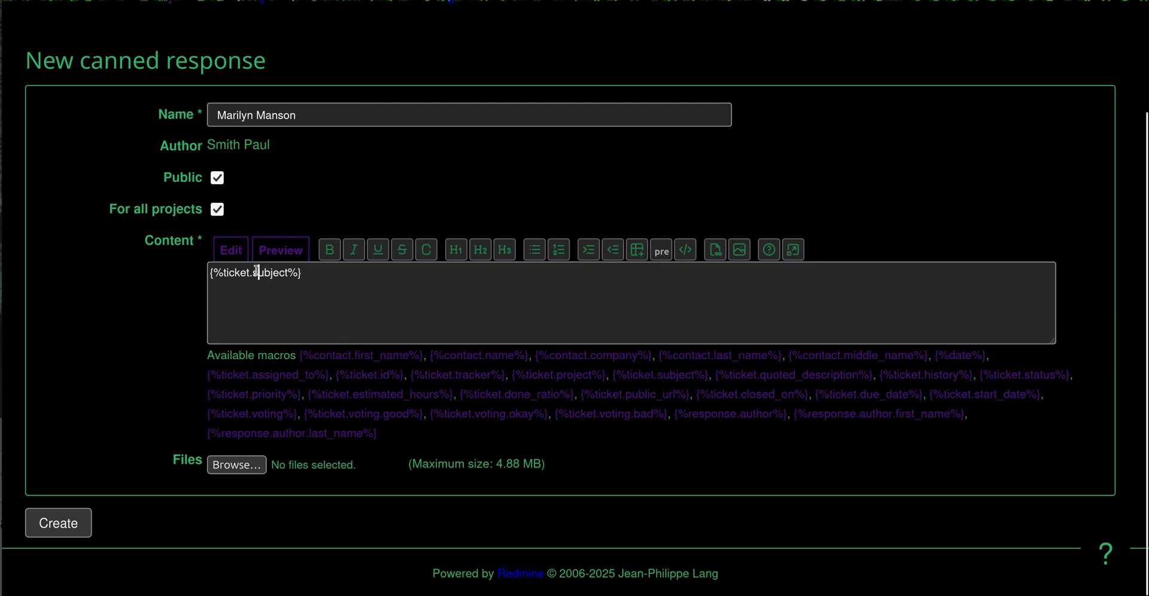
pyautogui.hotkey('ctrl', 'a')
pyautogui.press('BackSpace')
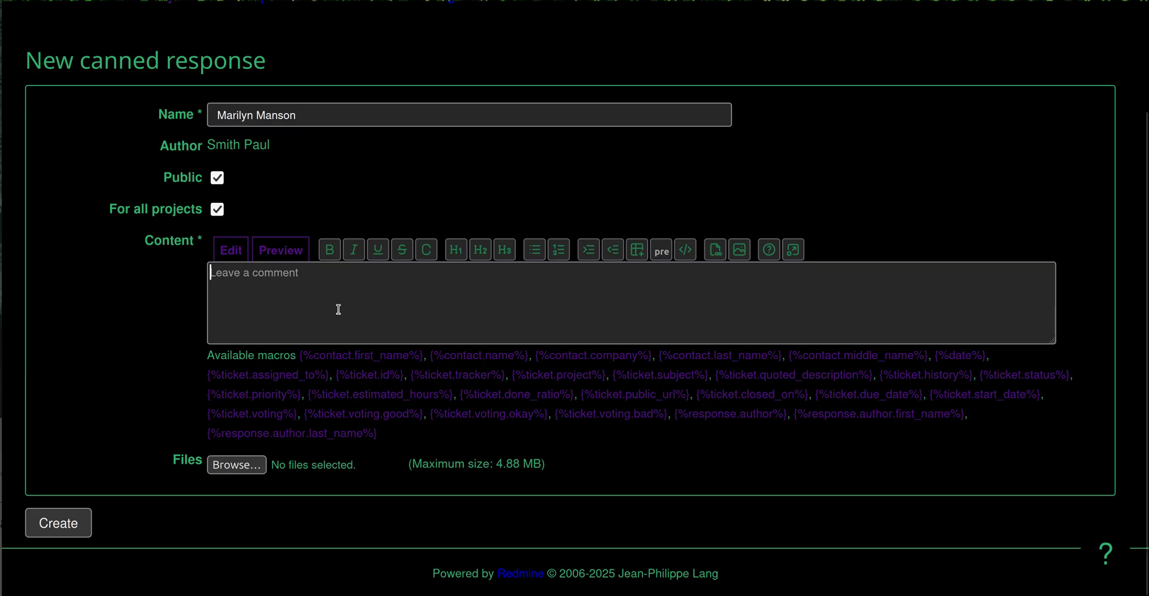
# Write the response's opening line "Hey {%contact.first_name%}, I would like to let you now that based on your initial request:", inserting the name from the available macros.
pyautogui.write('Hey')
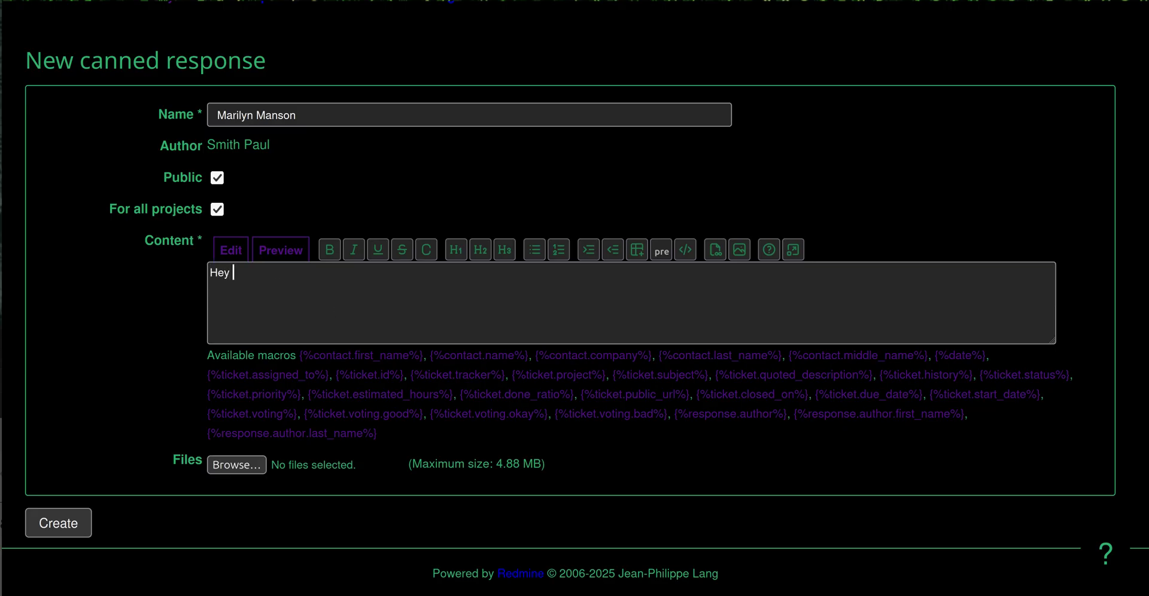
pyautogui.click(354, 361)
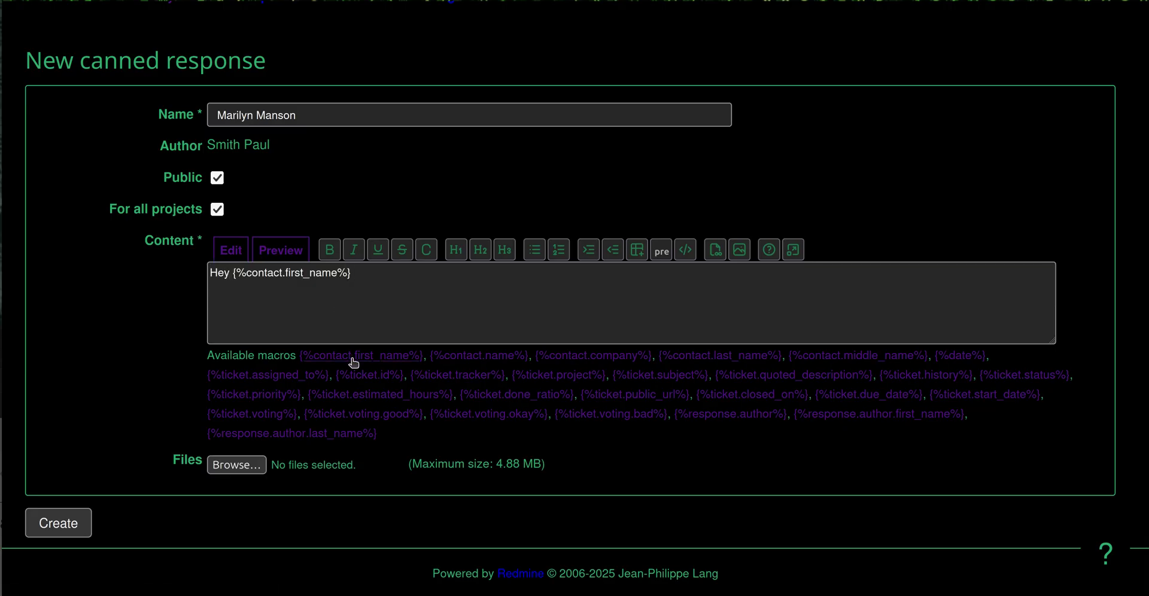
pyautogui.write(', I woul')
pyautogui.press('BackSpace')
pyautogui.write('d like to let you no')
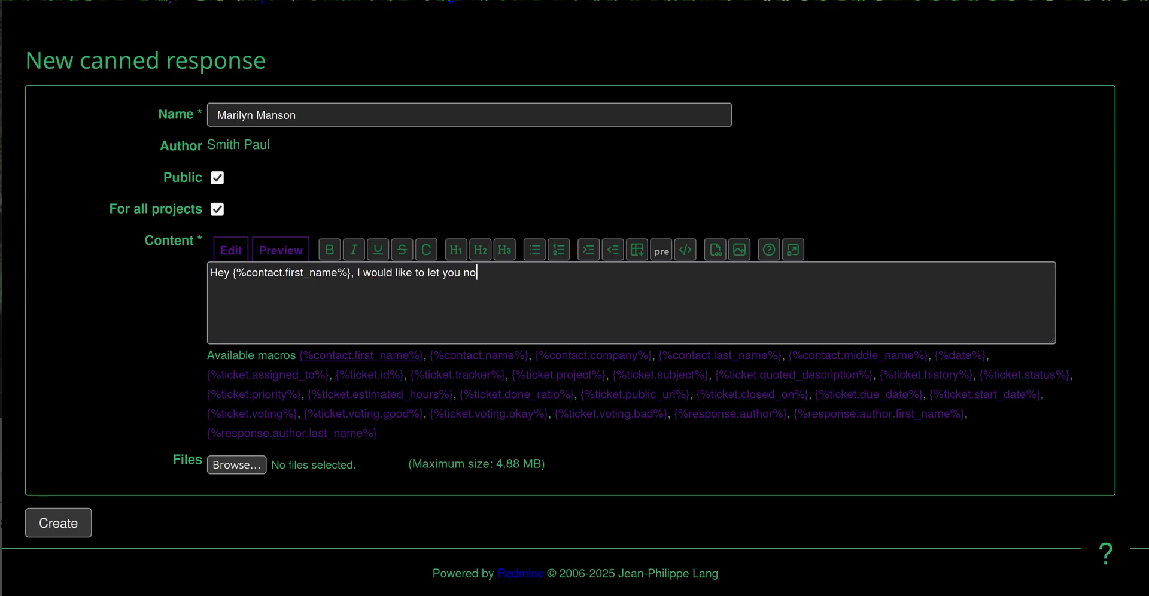
pyautogui.press('BackSpace')
pyautogui.write('ow that')
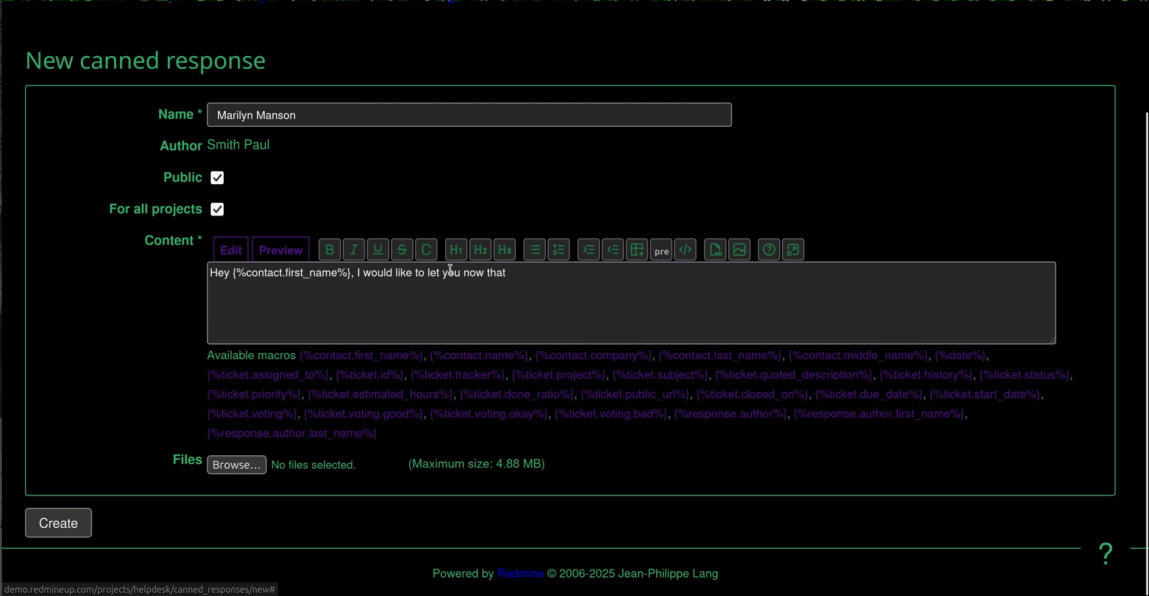
pyautogui.write('base')
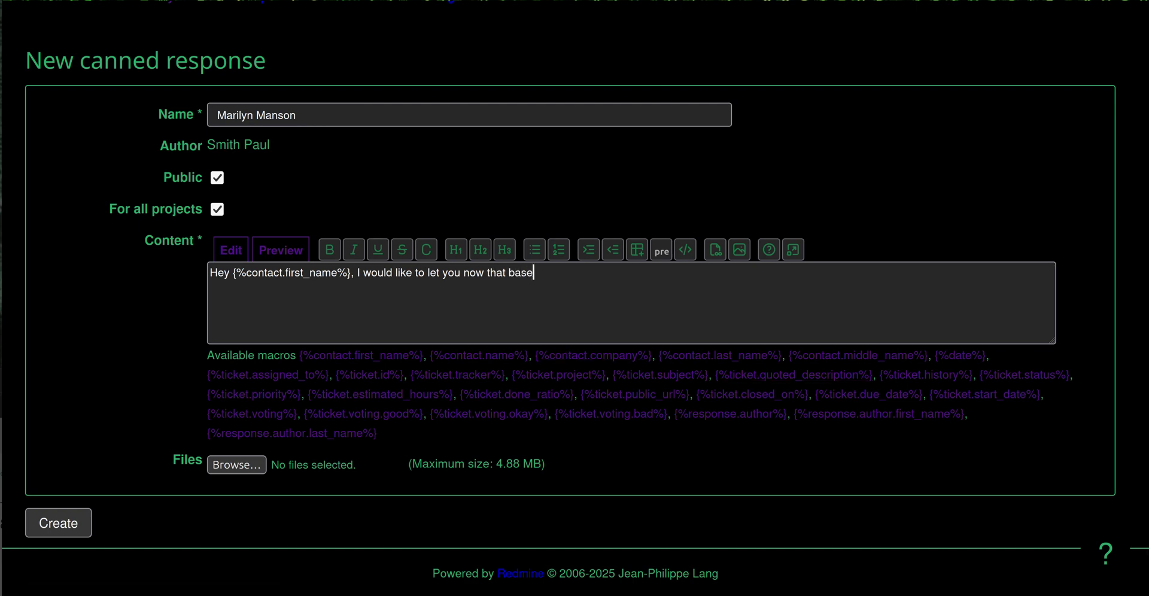
pyautogui.write('d on your initial request:')
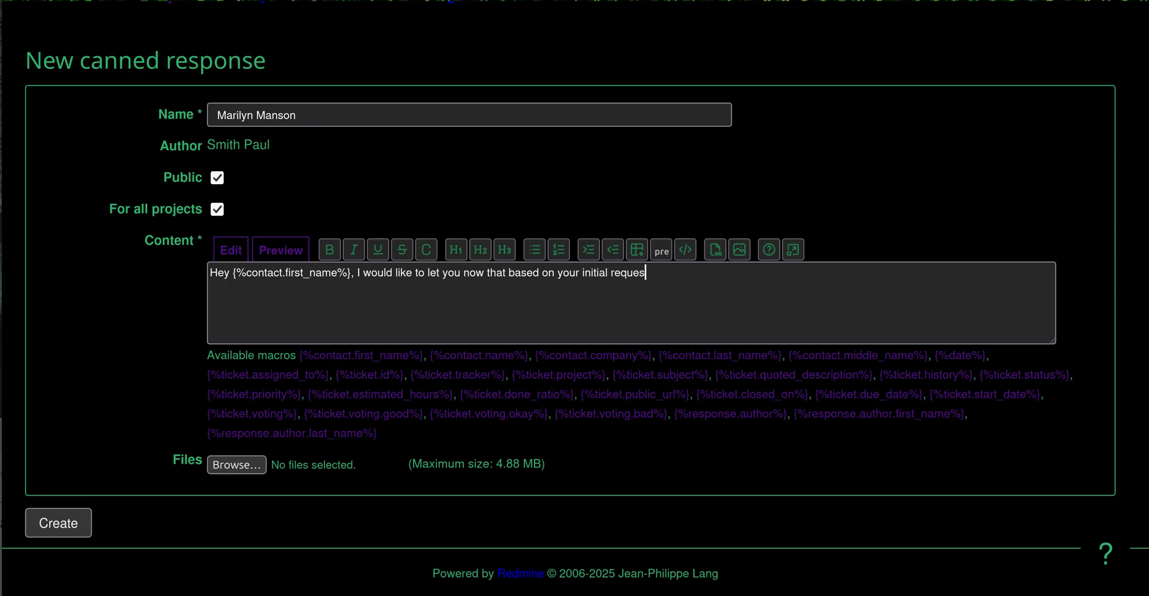
# Insert the {%ticket.quoted_description%} macro in its own paragraph below the canned response's opening line.
pyautogui.press('Return')
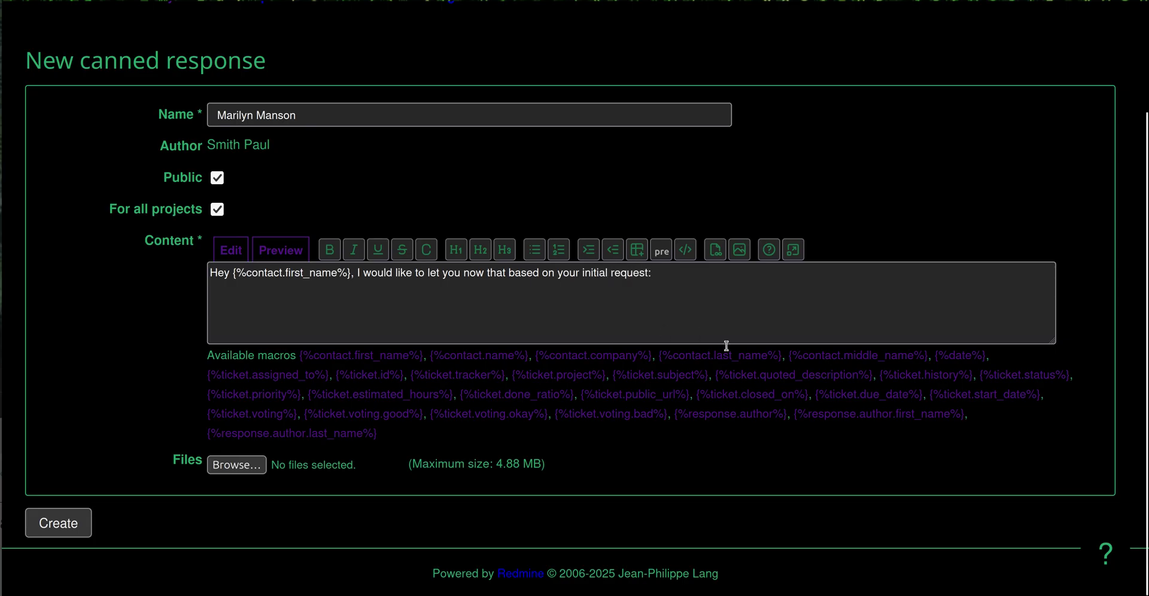
pyautogui.click(778, 377)
pyautogui.press('Return')
pyautogui.press('Return')
# Add a closing paragraph reading "I have a solution. This solution is" followed by the {%date%} macro.
pyautogui.write('I')
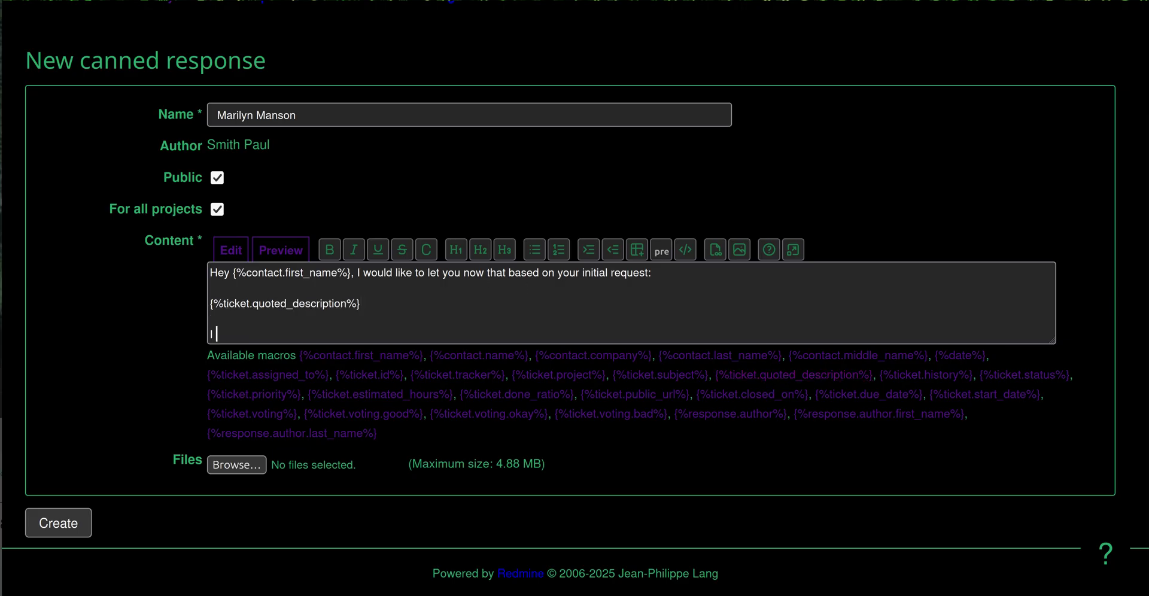
pyautogui.write(' have a solution. This solution')
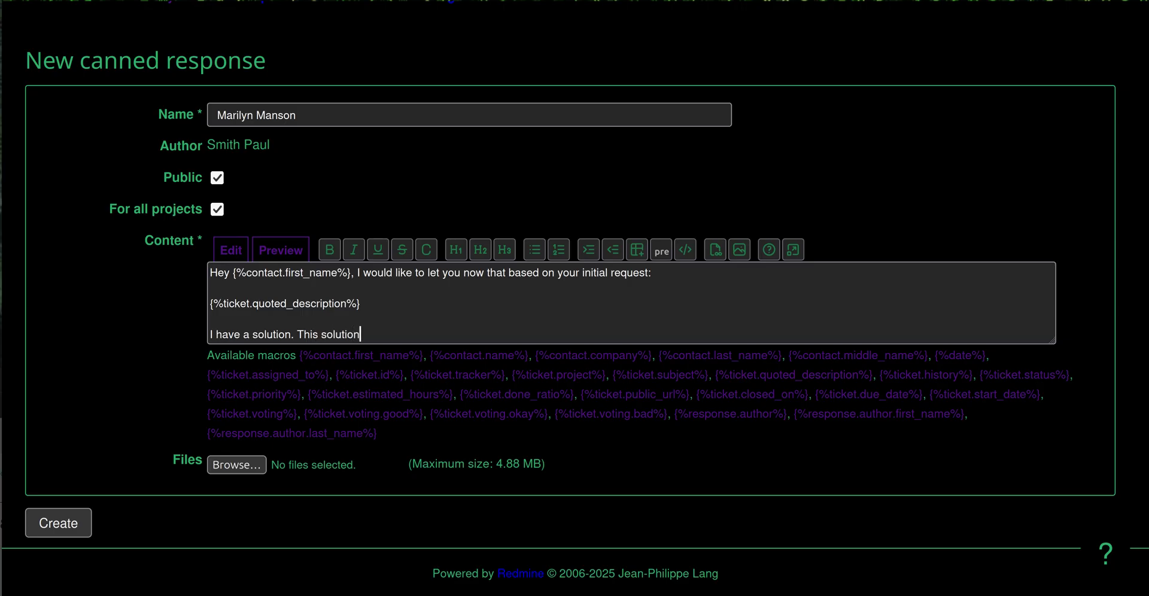
pyautogui.write(' is')
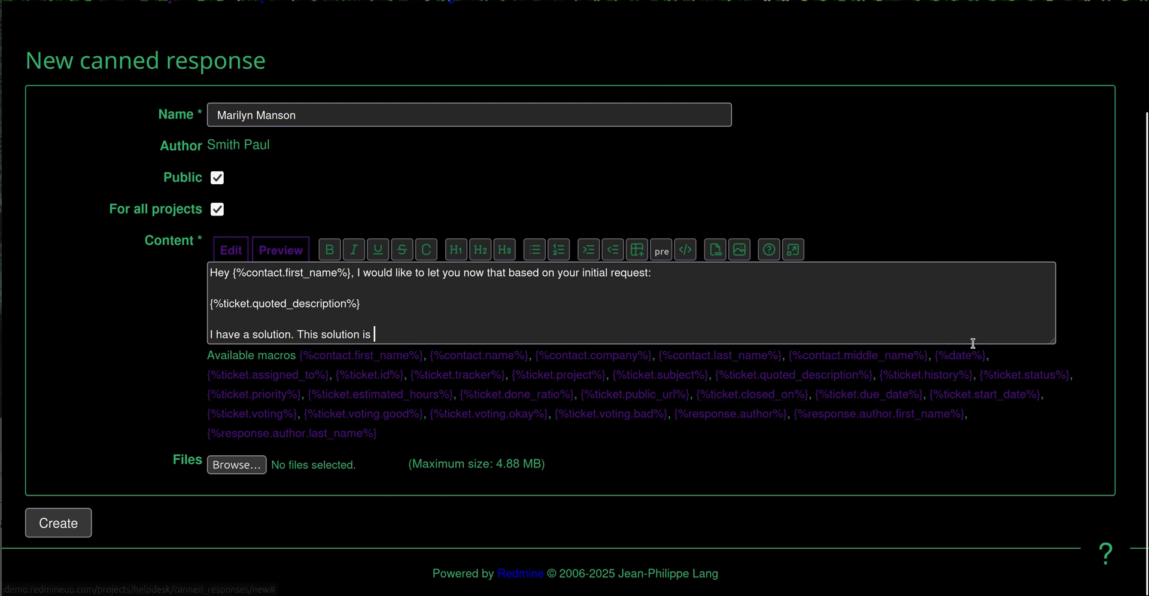
pyautogui.click(960, 356)
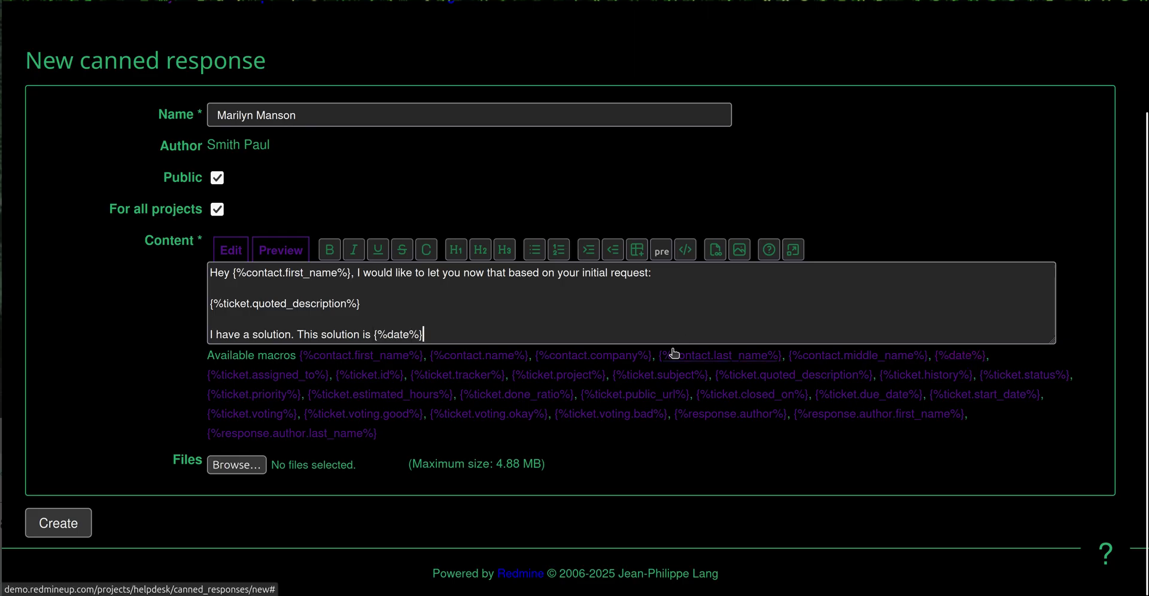
# Insert the text "today Marilyn Manson has a concert. The date is" before the {%date%} macro in the closing paragraph.
pyautogui.click(376, 334)
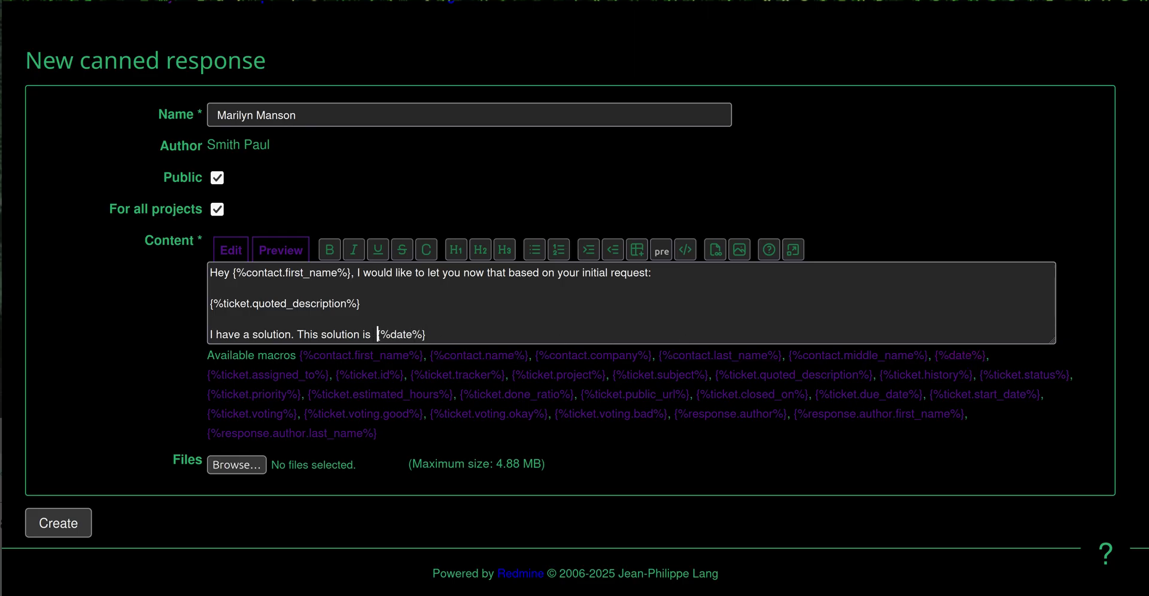
pyautogui.write('toida')
pyautogui.press('BackSpace')
pyautogui.press('BackSpace')
pyautogui.press('BackSpace')
pyautogui.write('day Marilyn ')
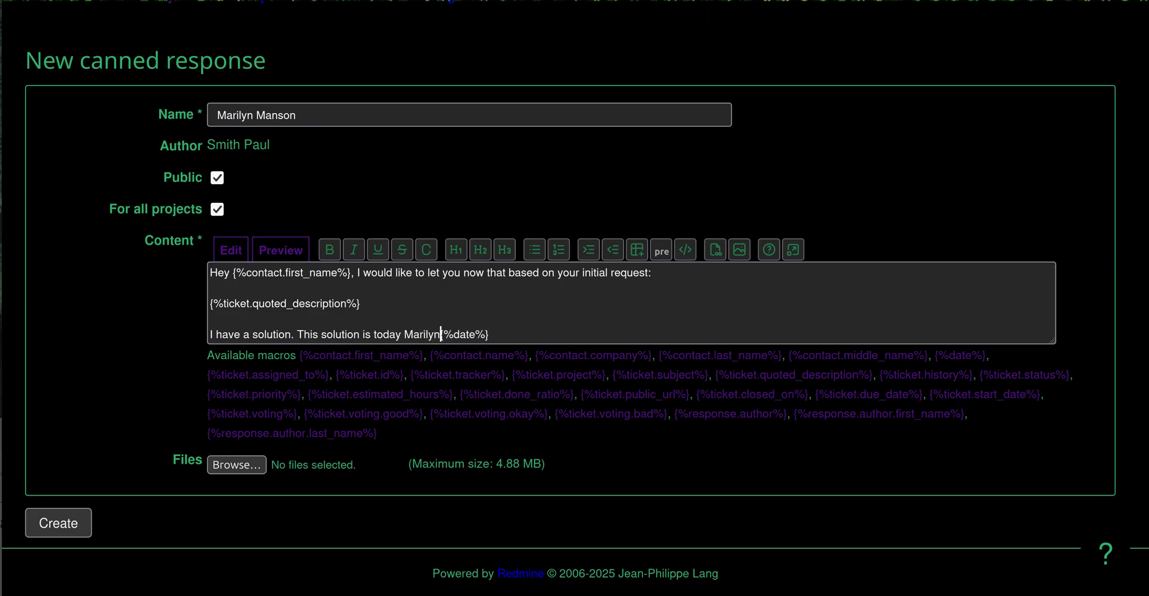
pyautogui.write('Manson has a conc')
pyautogui.write('ert. ')
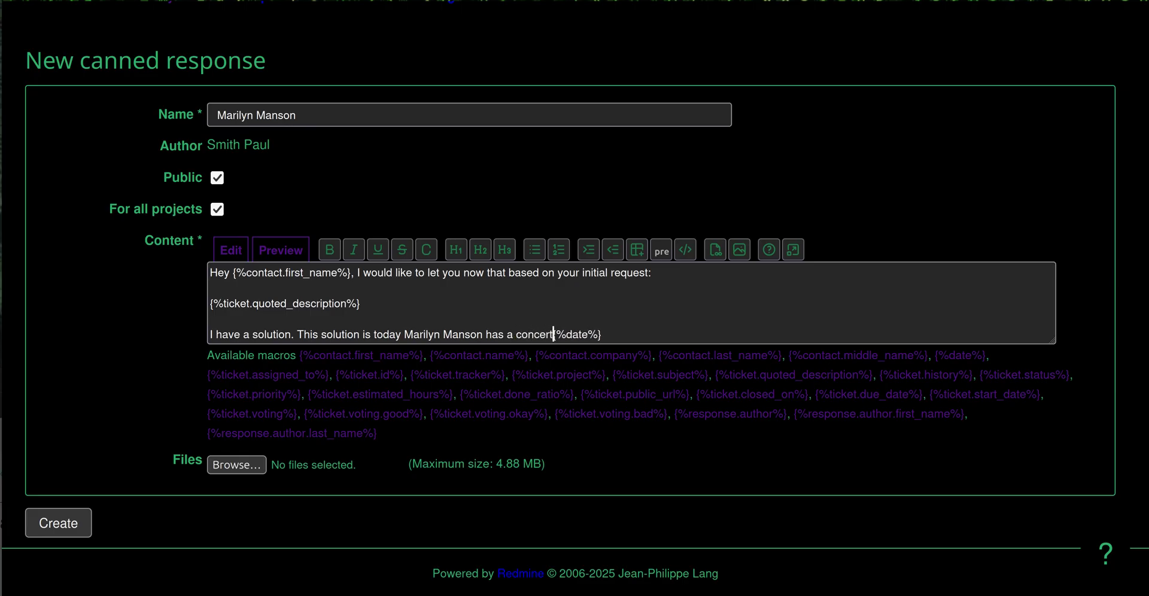
pyautogui.write('The date is')
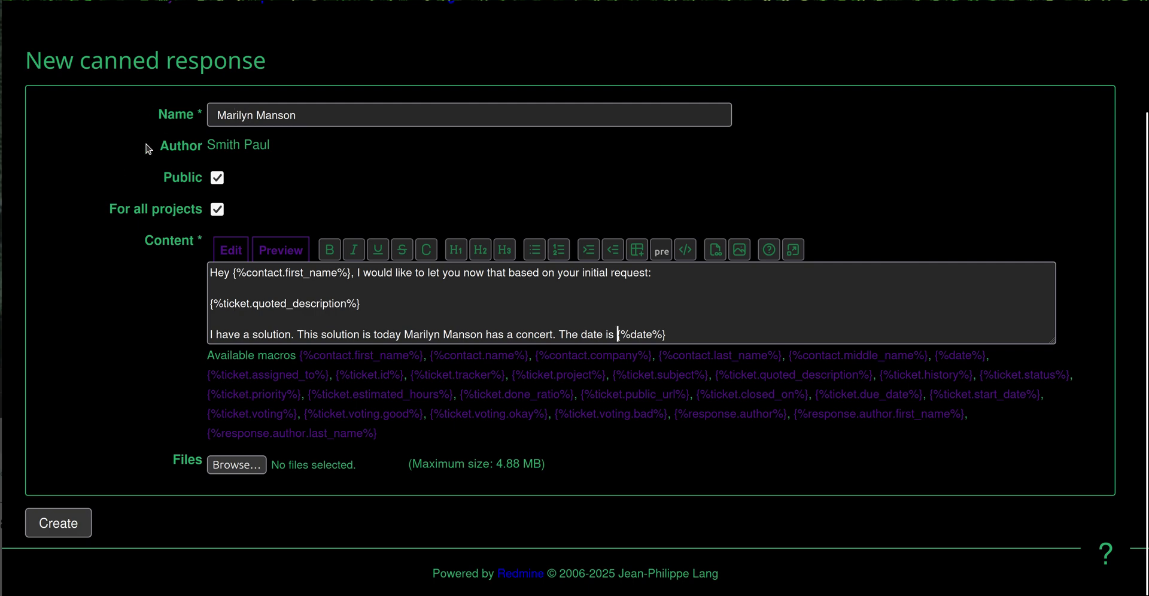
# Rename the canned response to "Marilyn Manson concert" and create it.
pyautogui.click(334, 114)
pyautogui.write('cone')
pyautogui.write('ert')
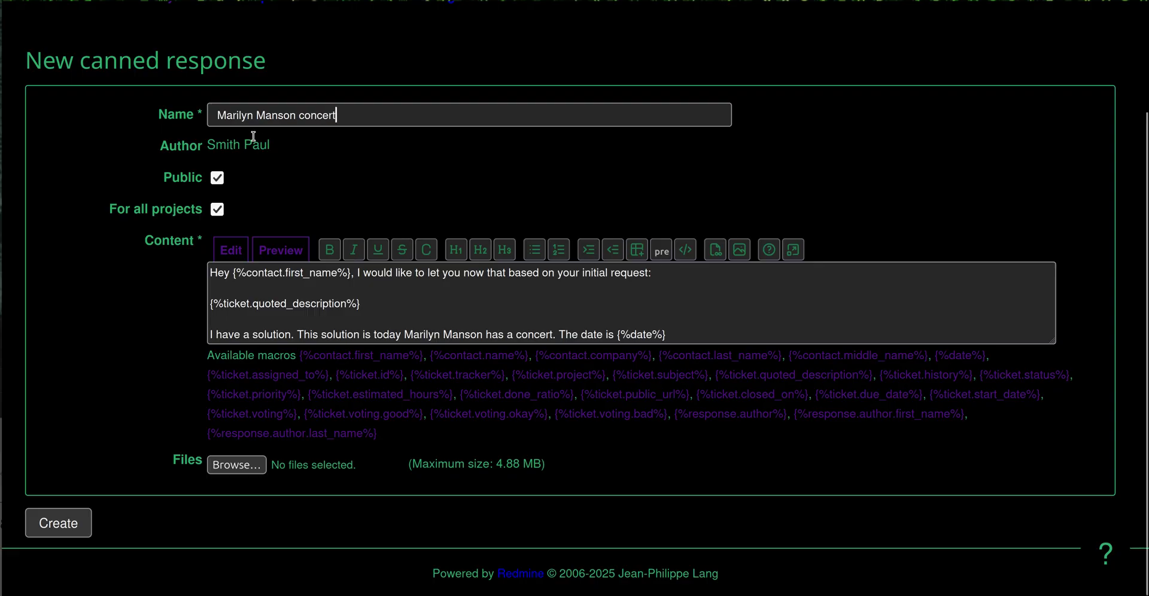
pyautogui.click(71, 529)
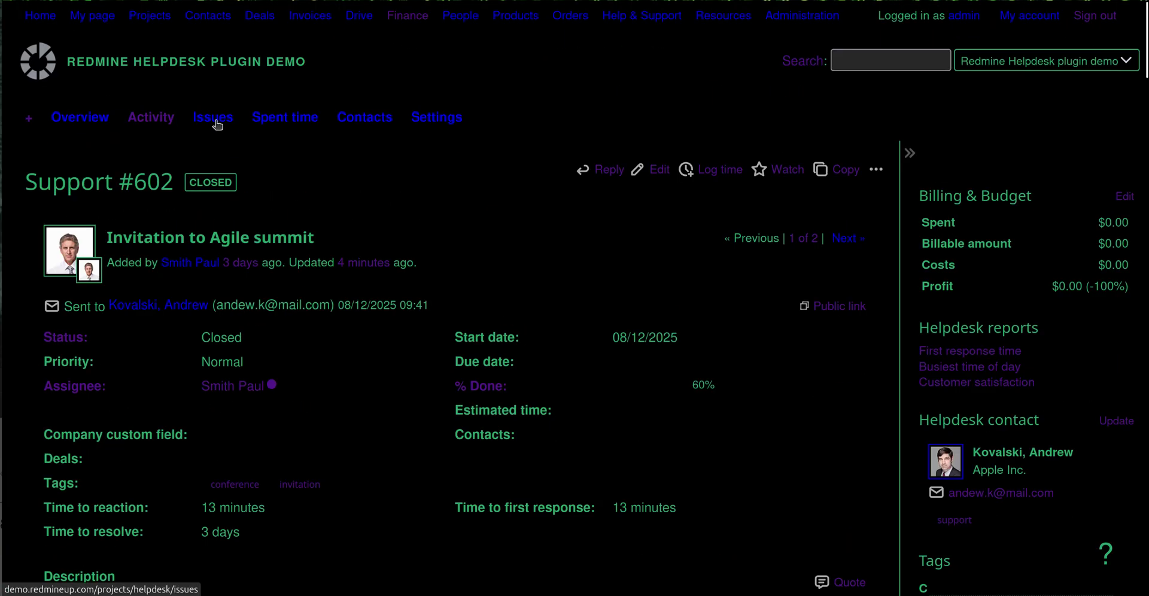
# Start a reply to the "Questions about commercial support" ticket and insert the "Marilyn Manson concert" canned response.
pyautogui.click(215, 119)
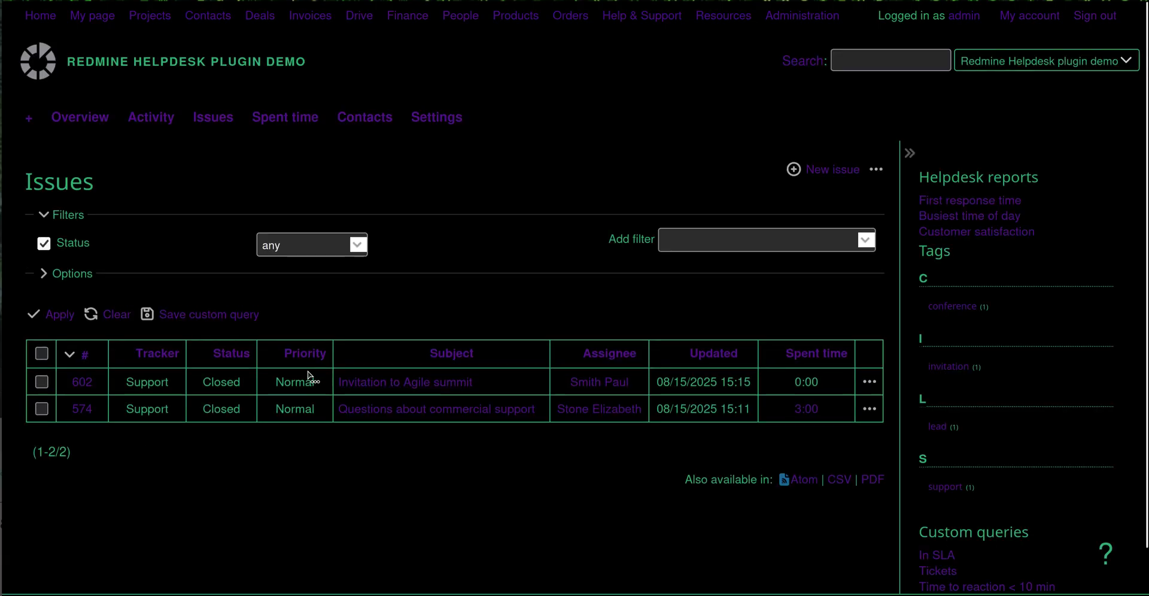
pyautogui.click(531, 413)
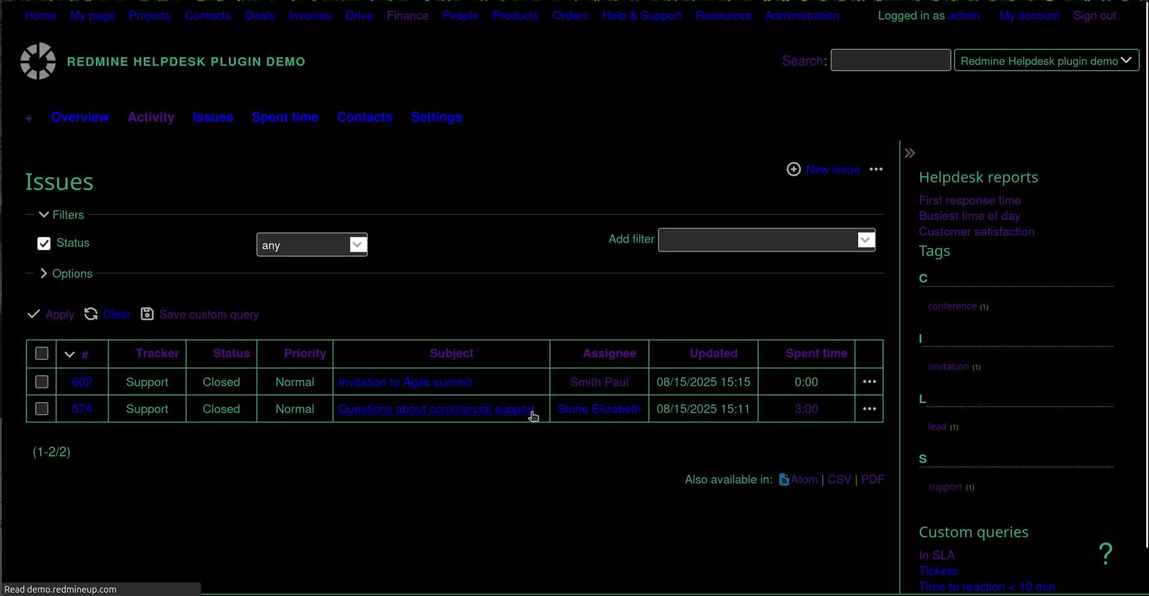
pyautogui.click(591, 172)
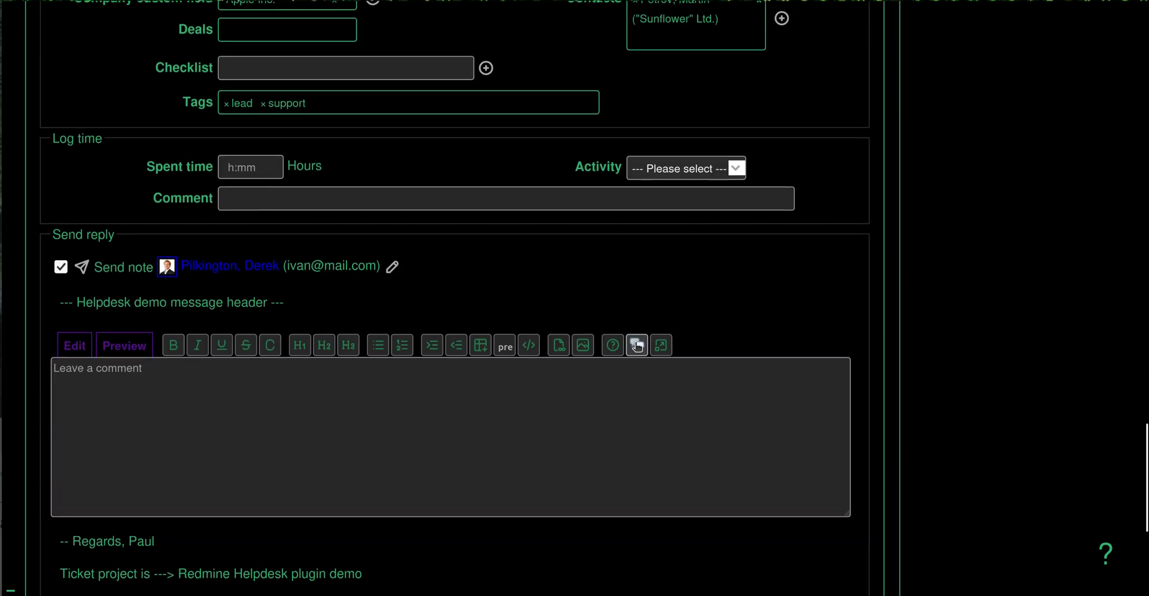
pyautogui.click(637, 345)
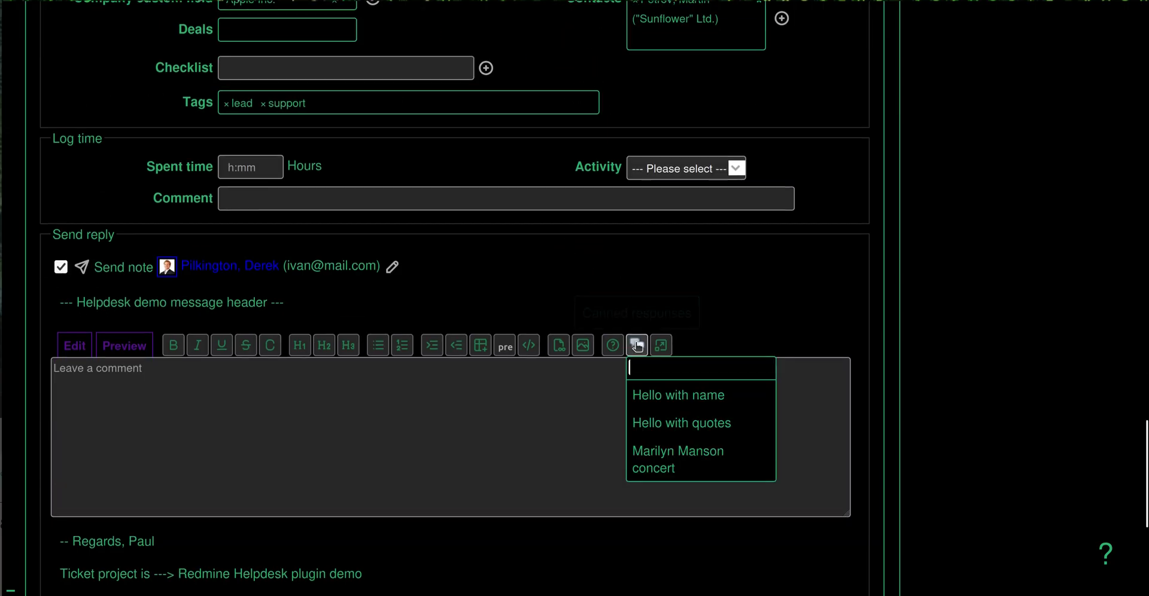
pyautogui.click(665, 472)
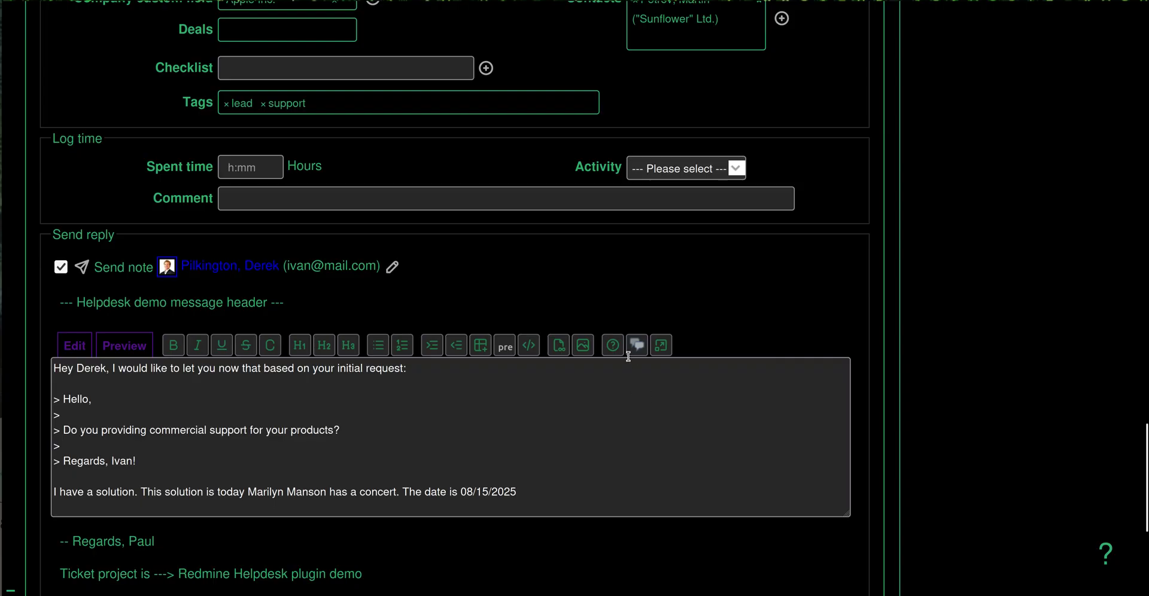
# Compare the text inserted in the ticket reply with the macros of the "Marilyn Manson concert" canned response.
pyautogui.scroll(2, 627, 402)
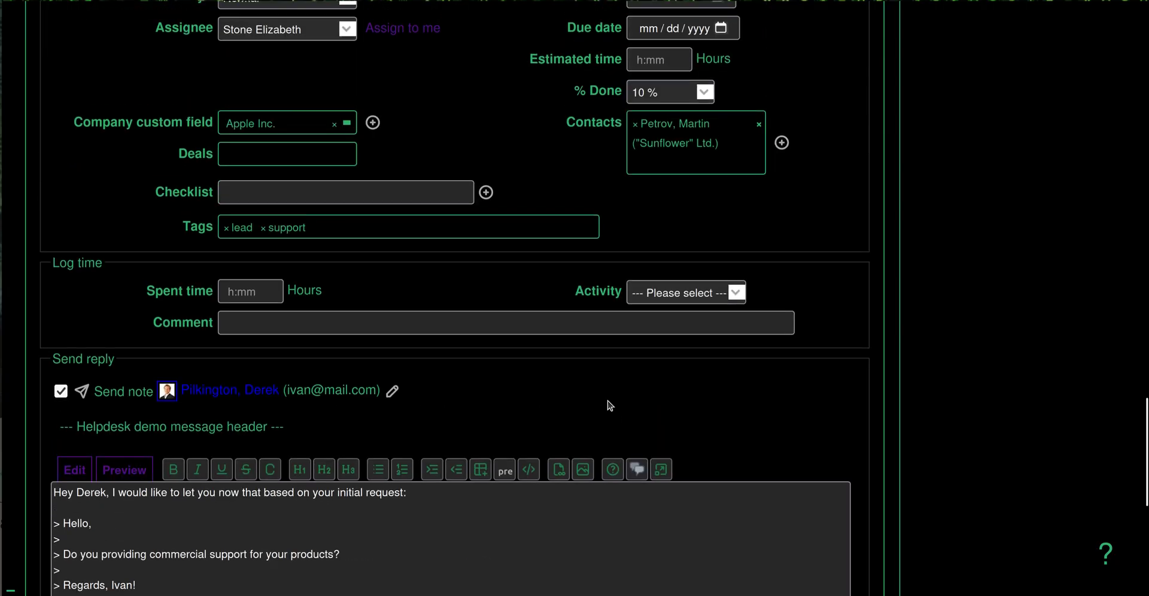
pyautogui.scroll(-1, 568, 419)
pyautogui.scroll(-4, 568, 419)
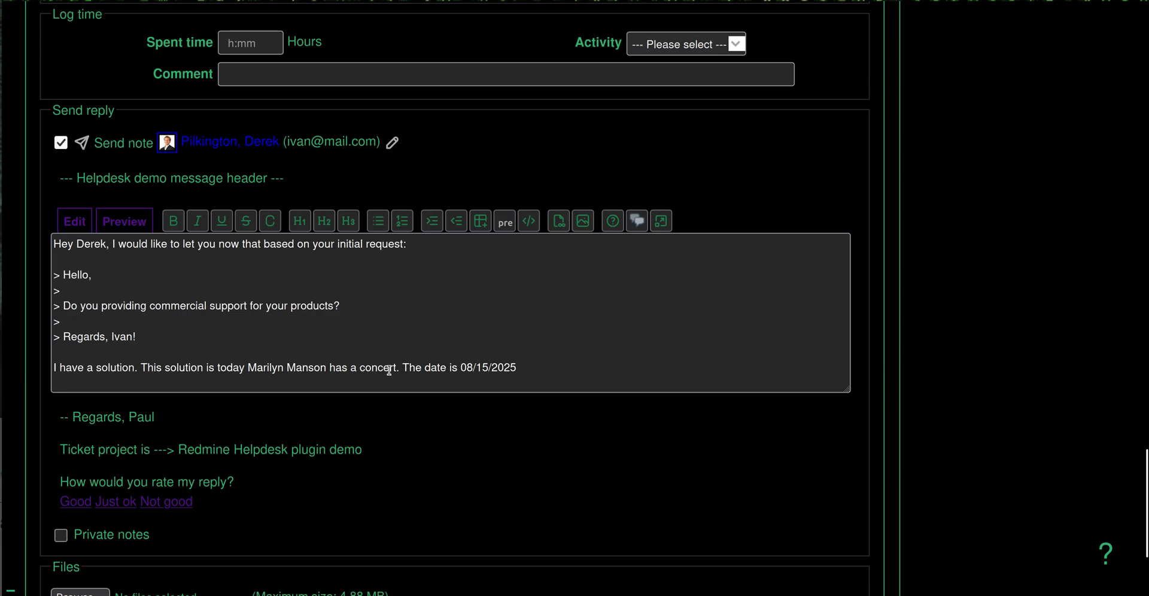
pyautogui.moveTo(410, 368); pyautogui.dragTo(466, 370)
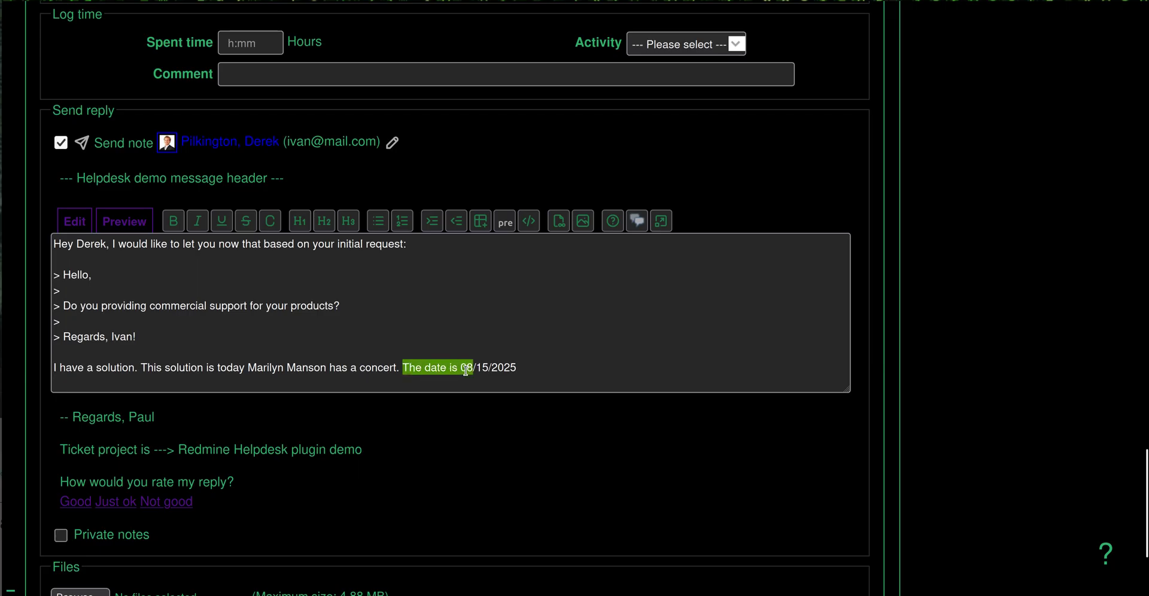
pyautogui.click(466, 369)
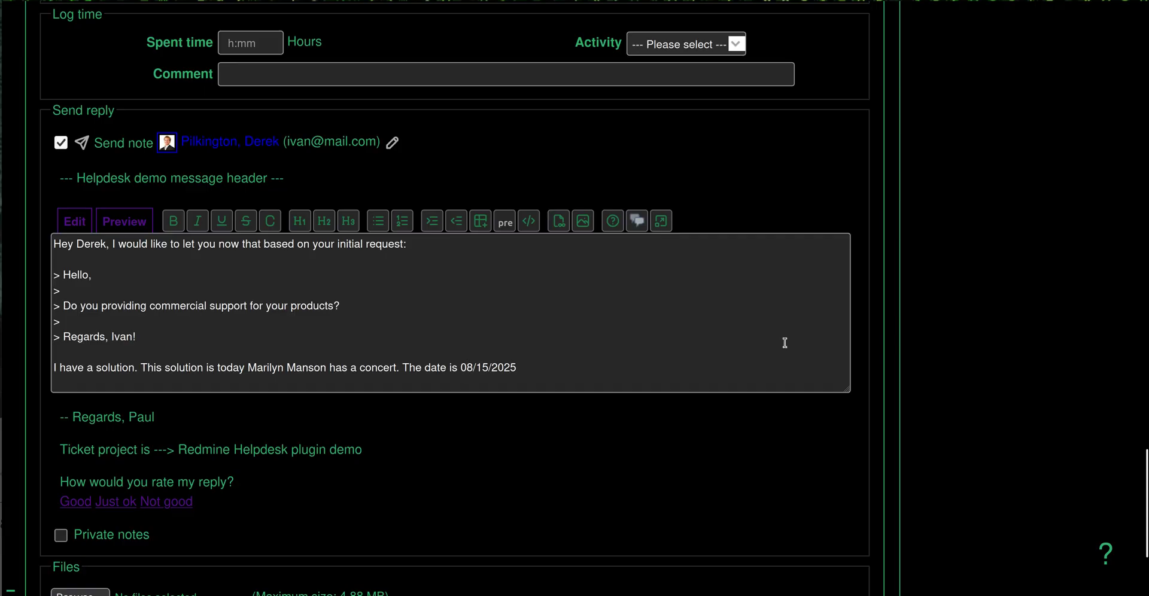
pyautogui.click(717, 330)
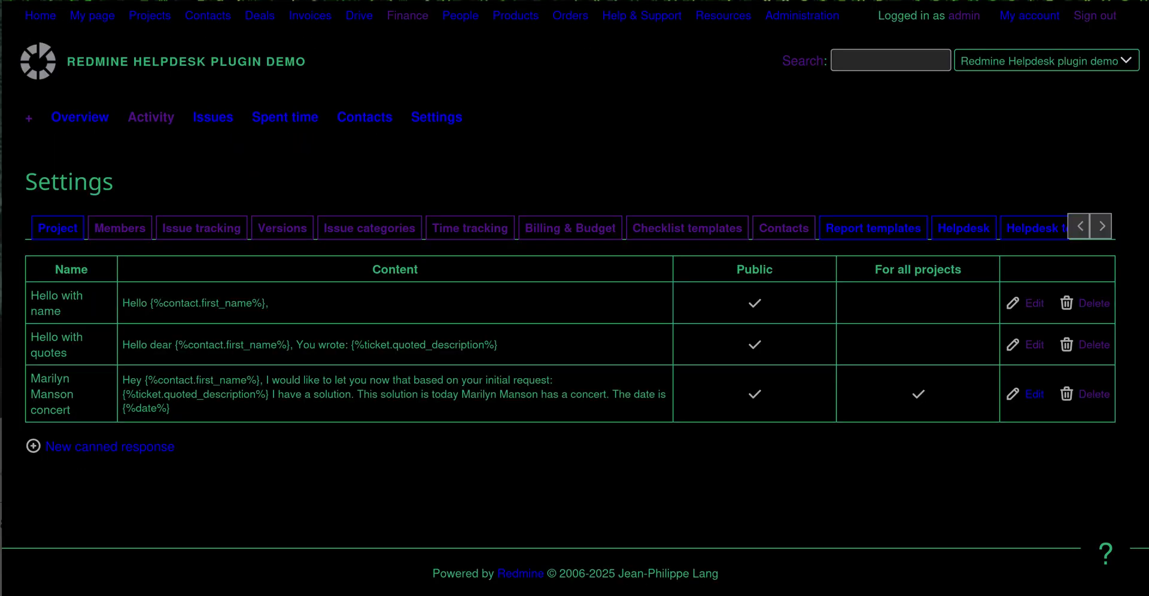
pyautogui.click(1038, 401)
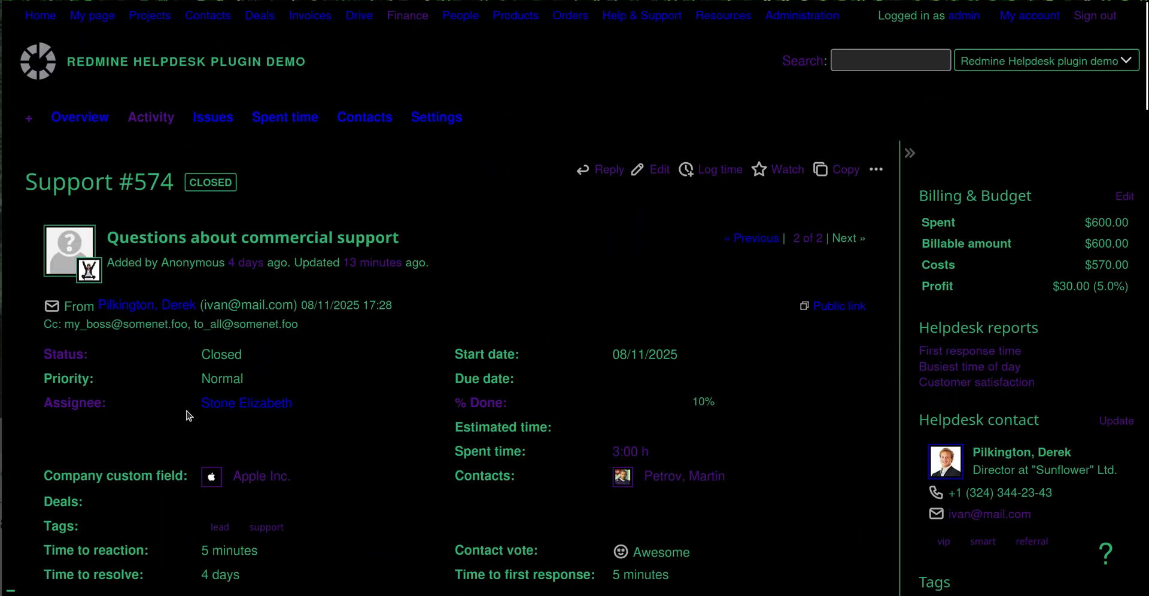
# Compare the ticket's original description with the request quoted in the reply.
pyautogui.scroll(-5, 189, 414)
pyautogui.tripleClick(179, 314)
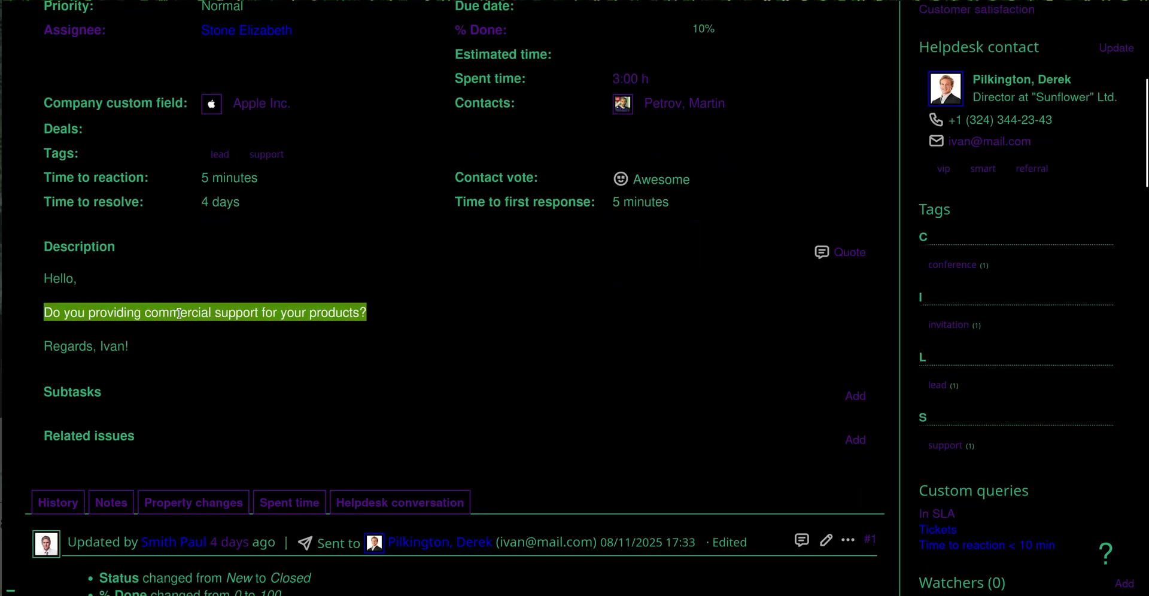
pyautogui.doubleClick(301, 308)
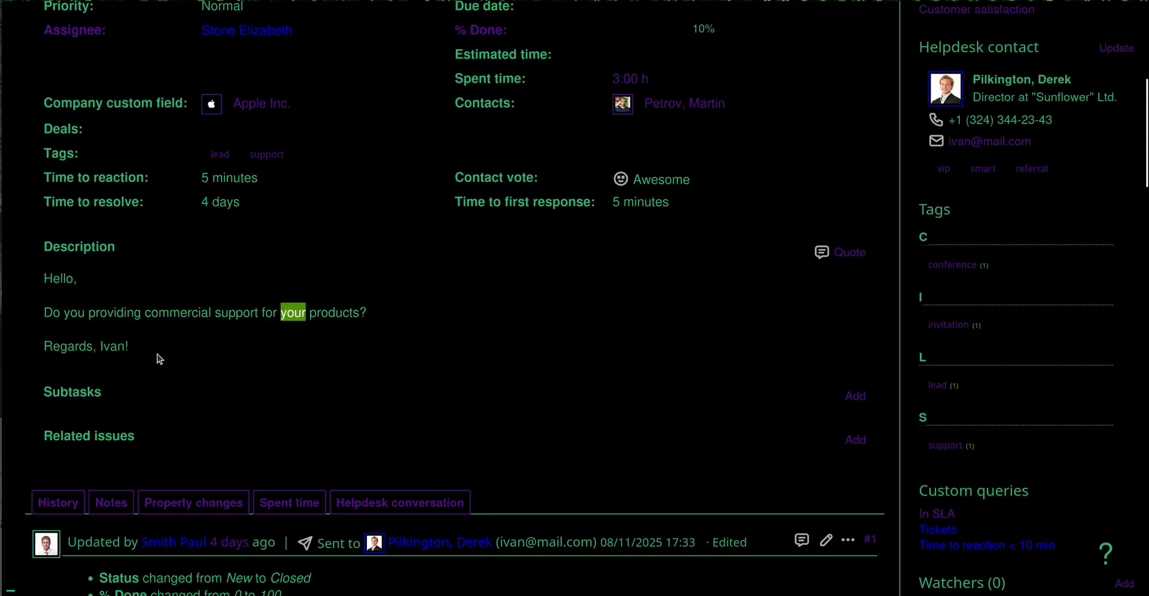
pyautogui.scroll(-20, 159, 360)
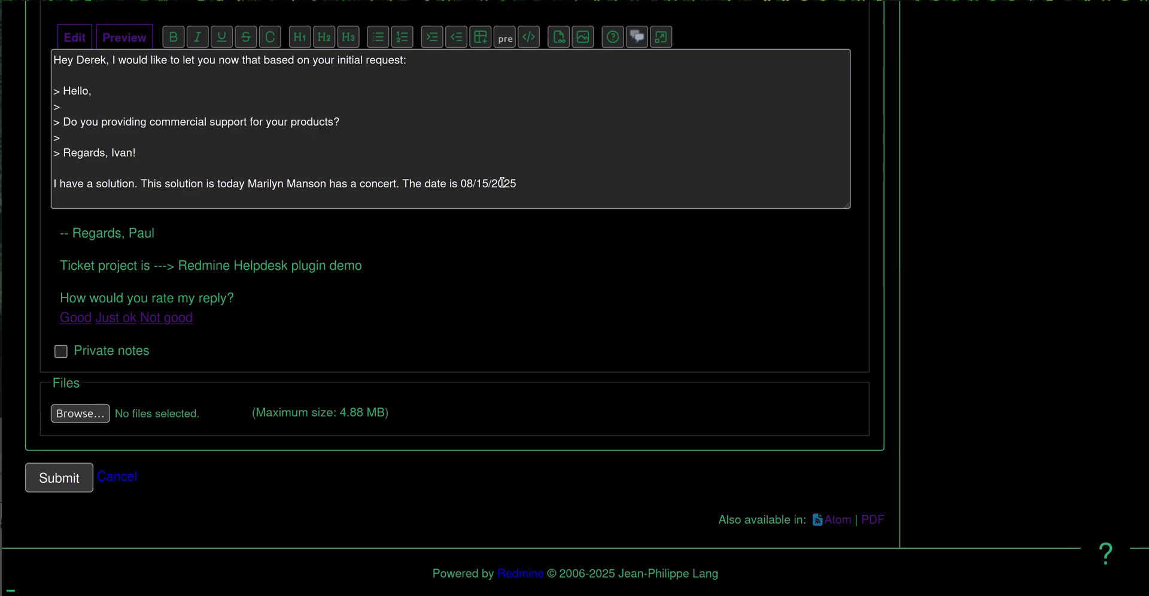
pyautogui.scroll(15, 496, 207)
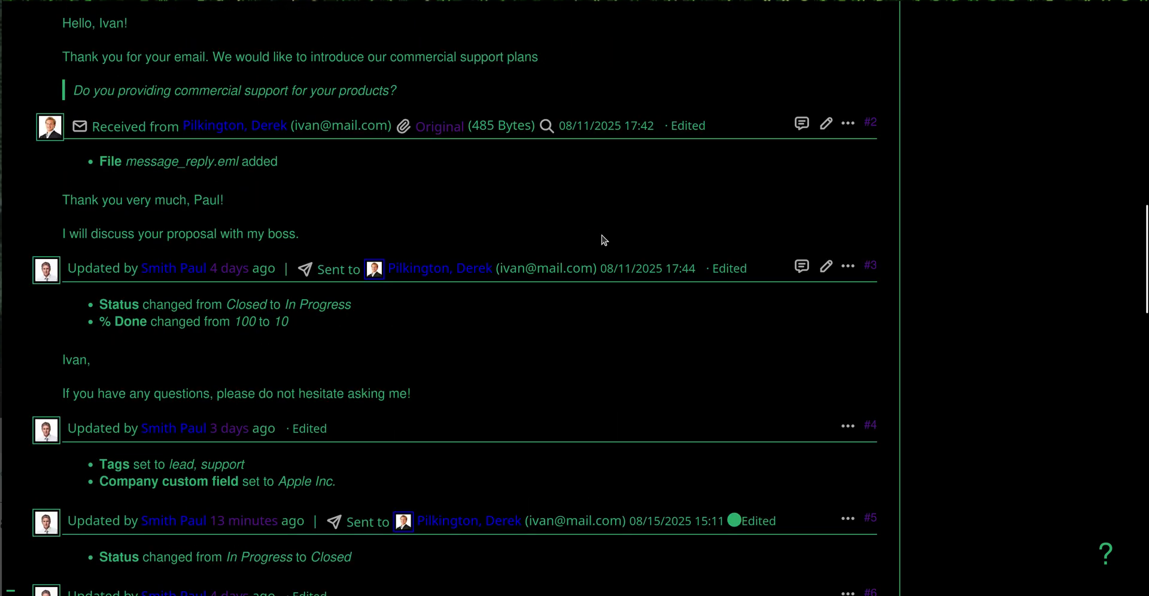
pyautogui.scroll(10, 604, 240)
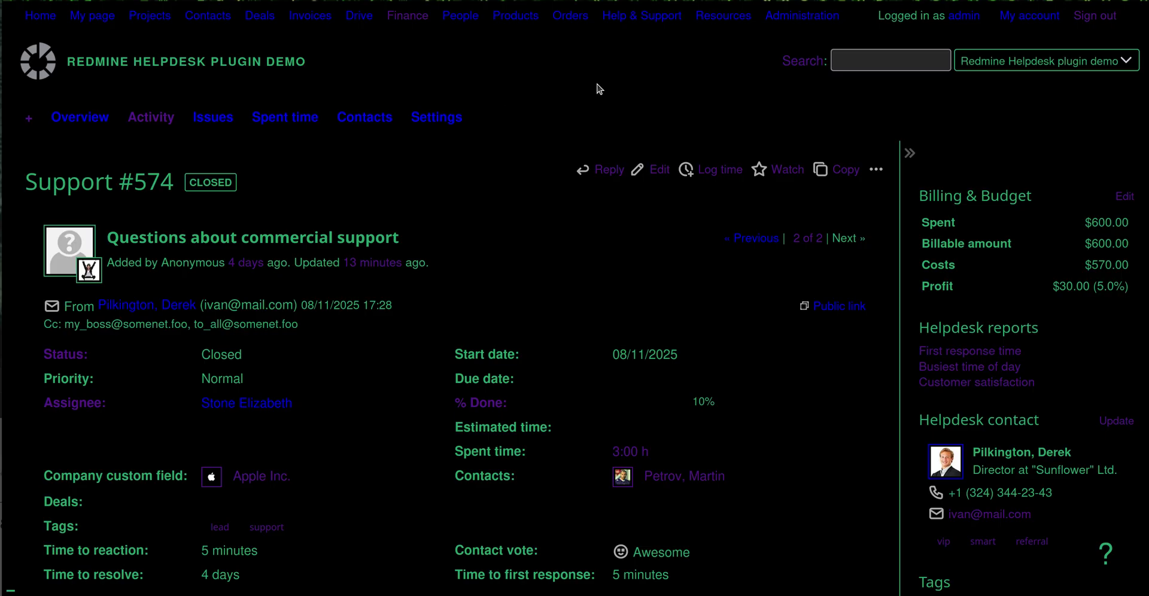
# Open the Helpdesk plugin's global settings in the administration area and examine its answer and auto answer email templates.
pyautogui.click(801, 16)
pyautogui.scroll(-5, 372, 205)
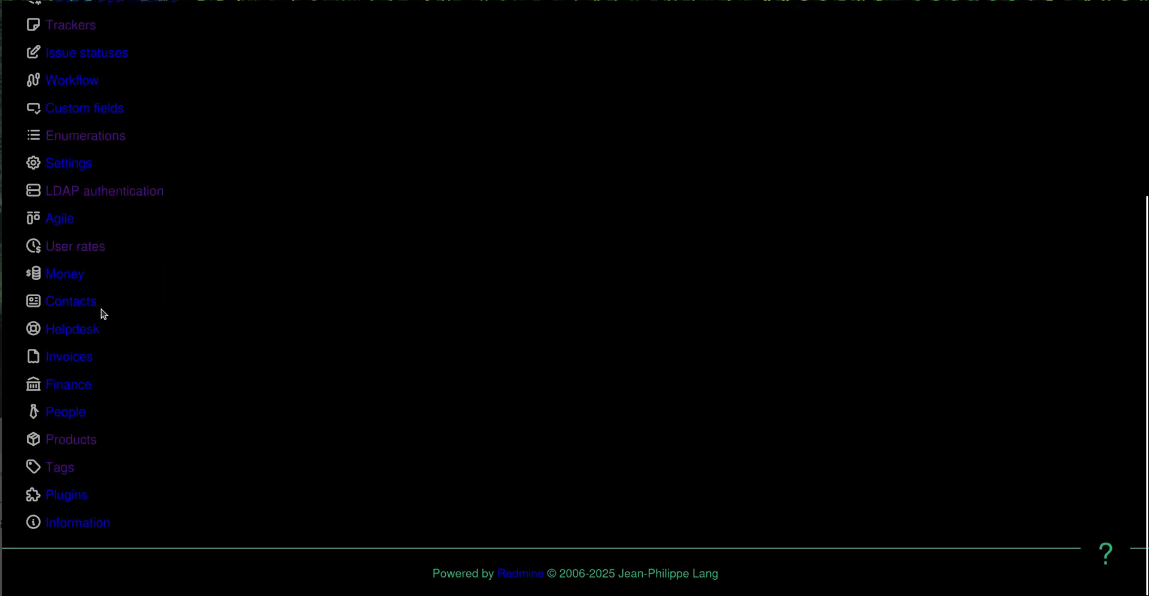
pyautogui.click(79, 329)
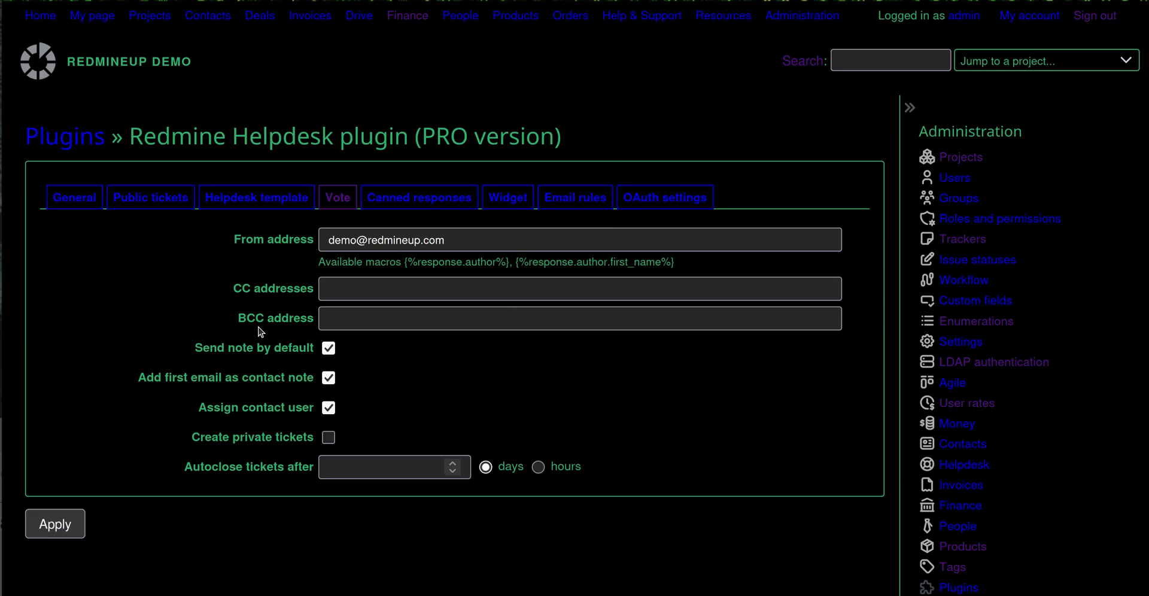
pyautogui.click(259, 197)
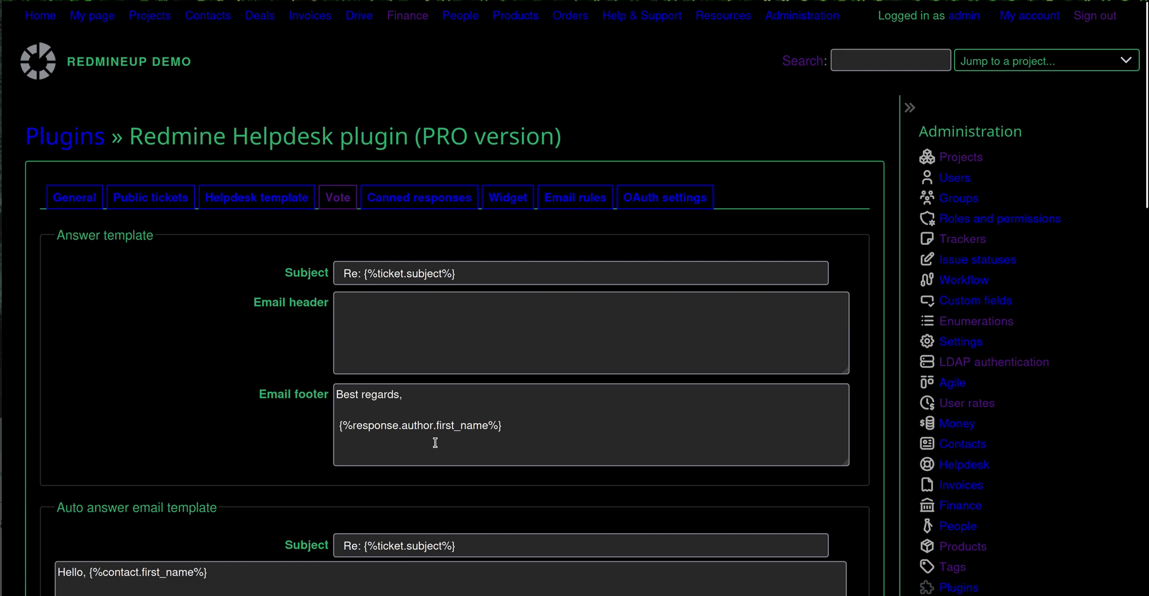
pyautogui.scroll(-2, 346, 442)
pyautogui.scroll(-5, 346, 443)
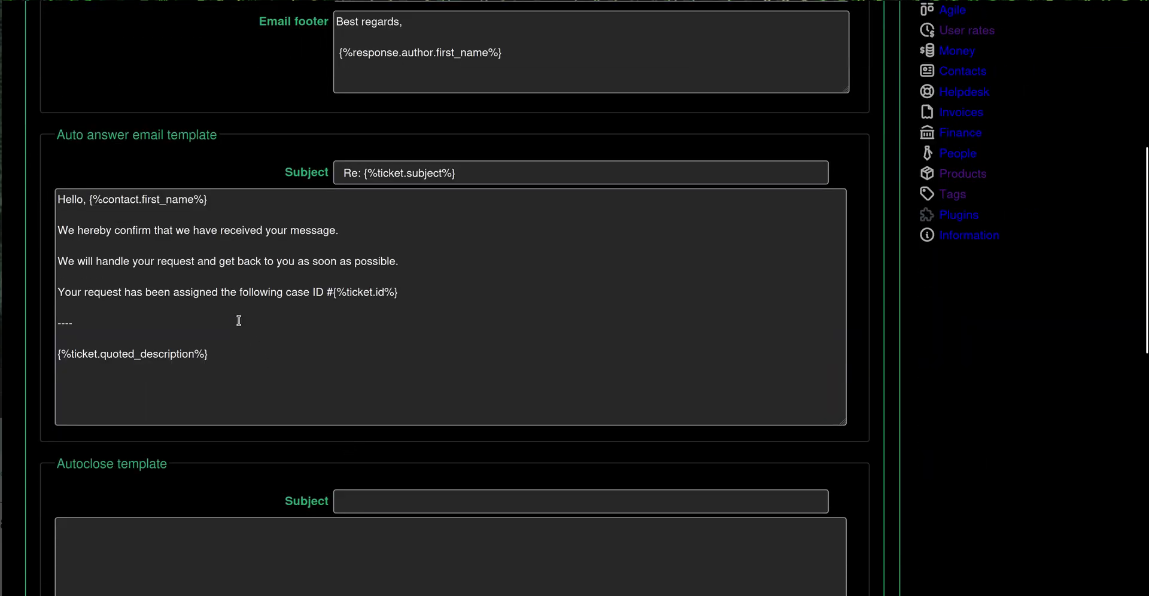
pyautogui.scroll(6, 181, 297)
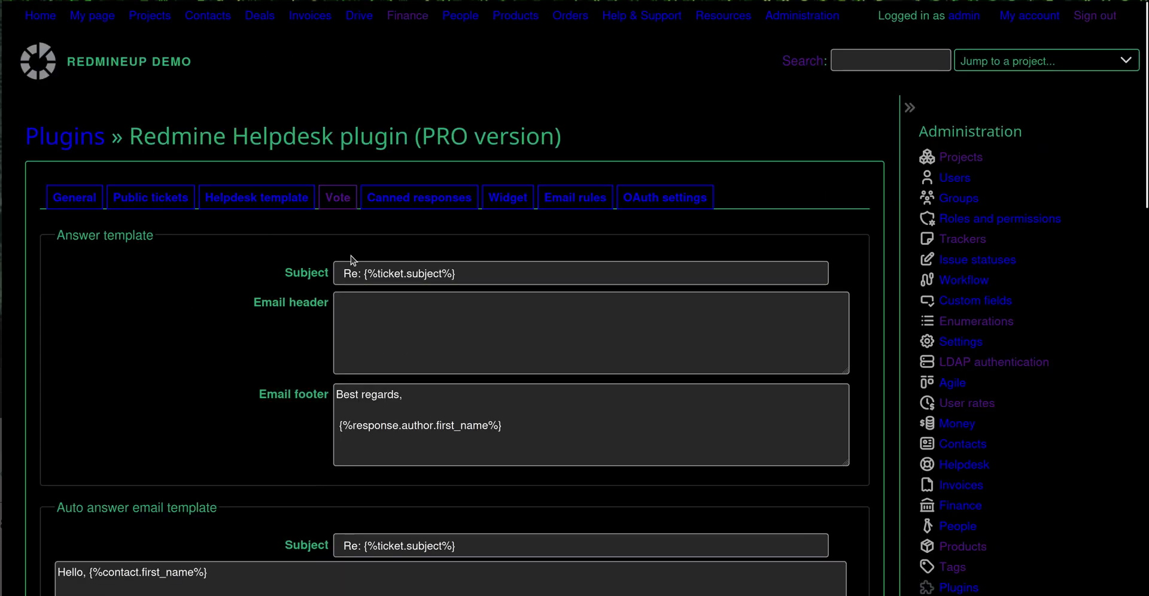
# Review the global canned responses alongside the Helpdesk template settings in the plugin configuration.
pyautogui.click(418, 201)
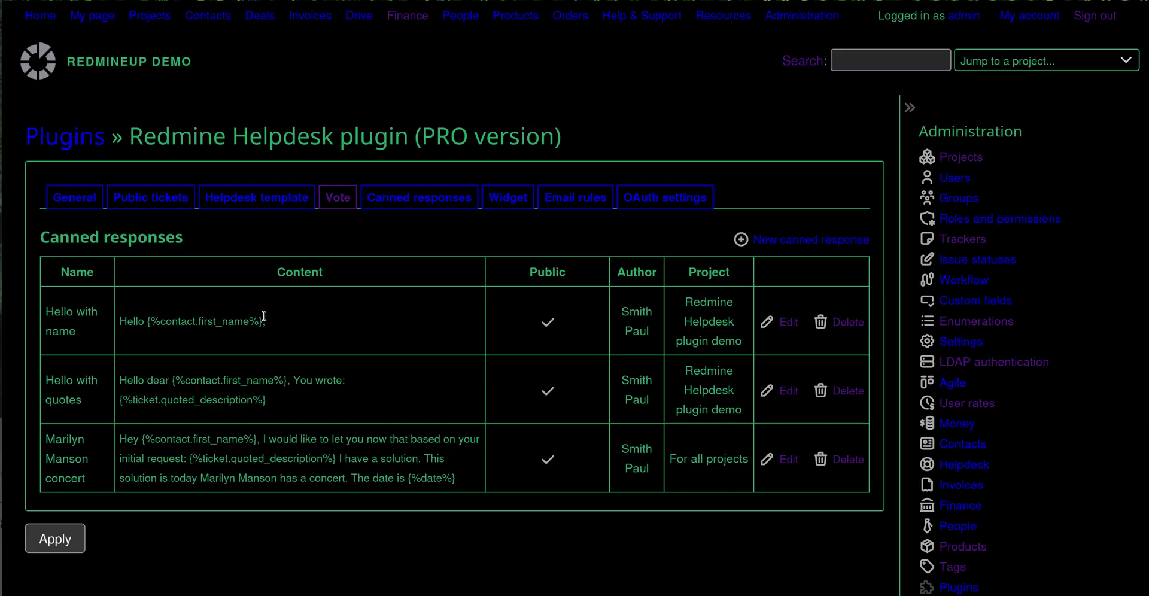
pyautogui.click(267, 198)
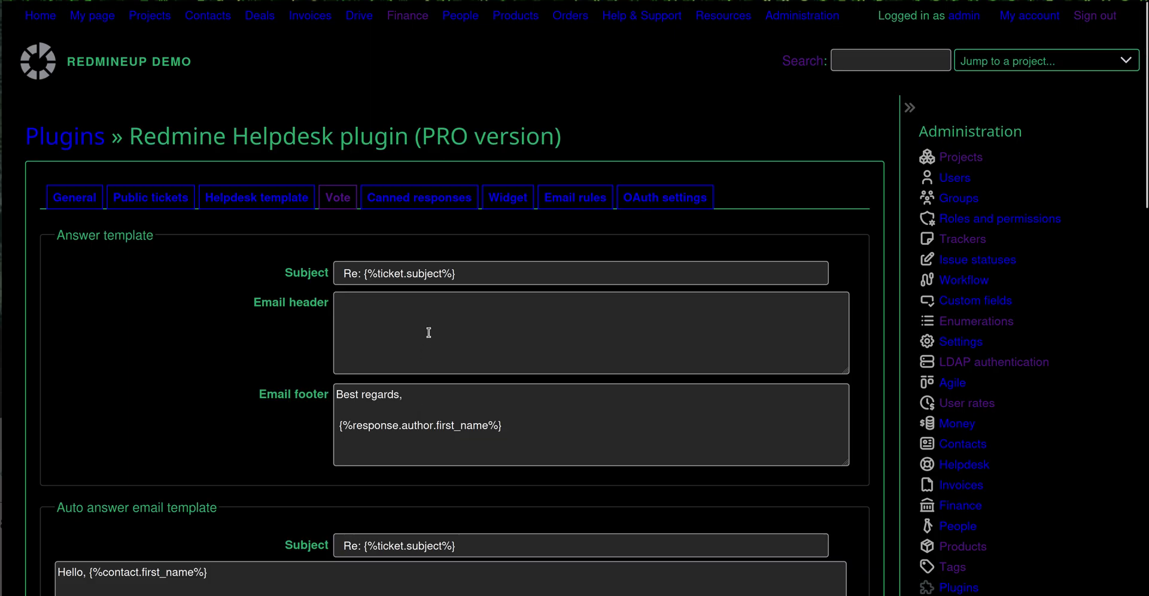
pyautogui.click(412, 201)
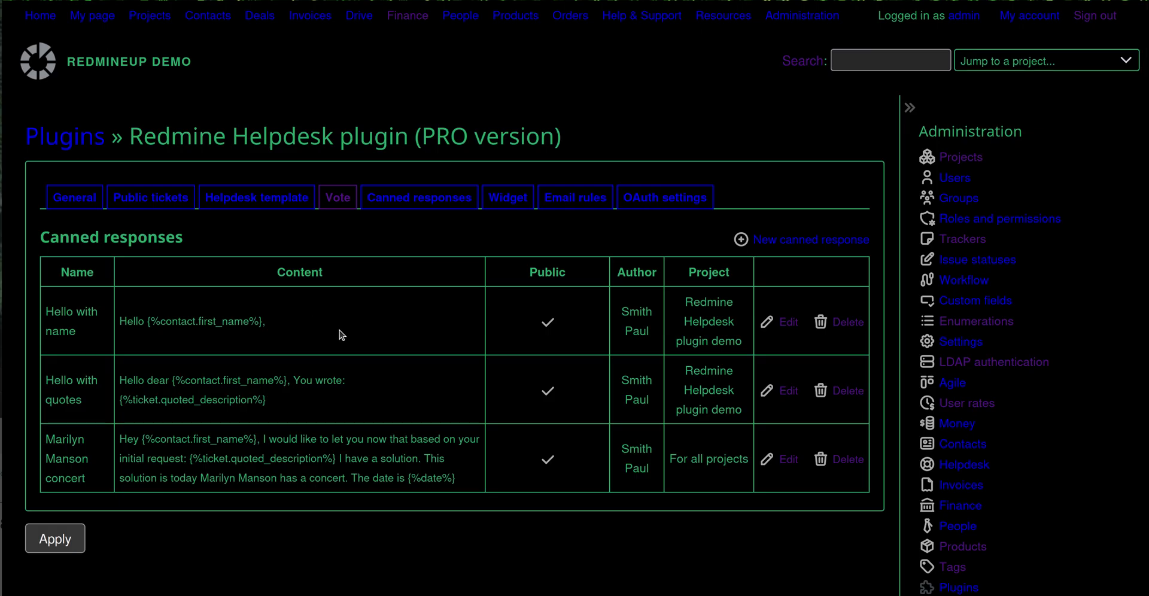
pyautogui.scroll(-1, 464, 437)
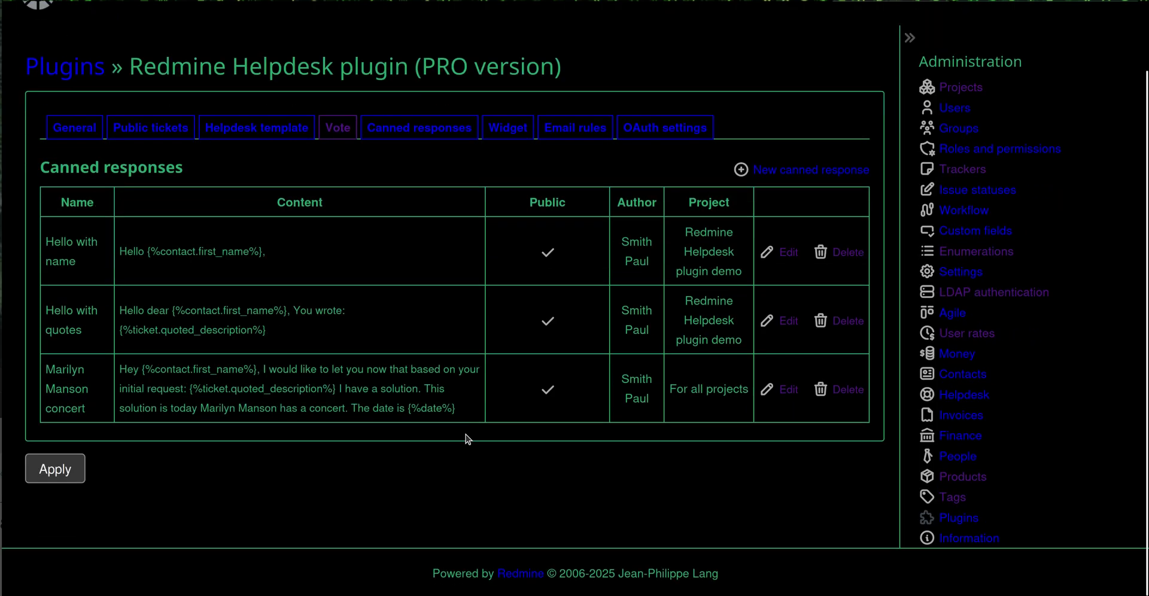